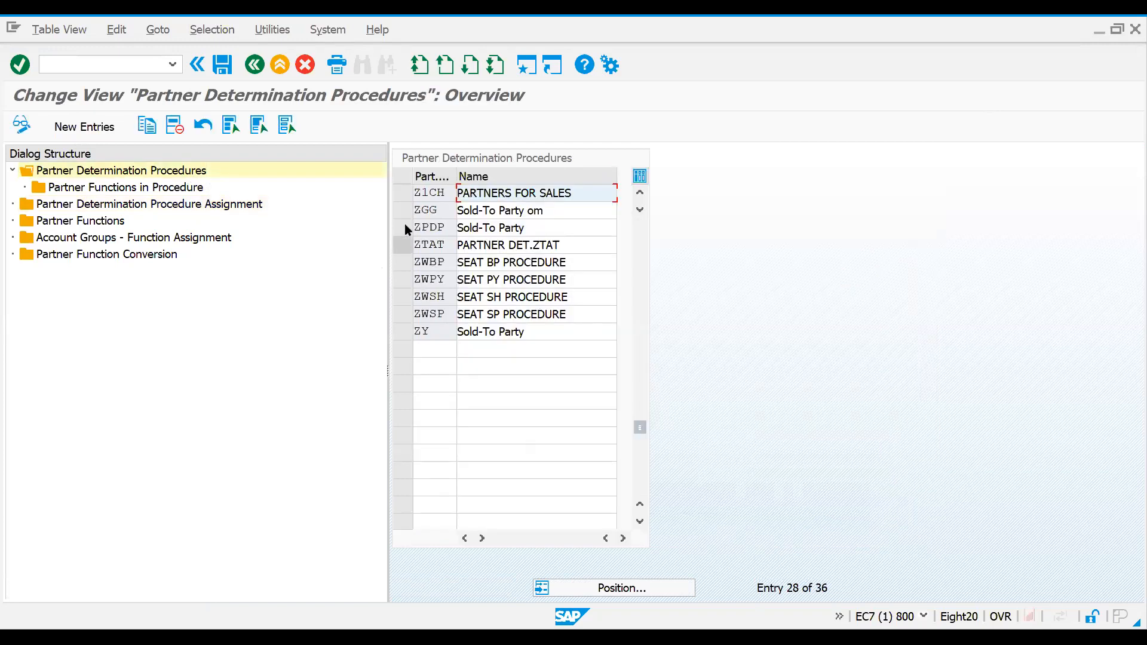
Display the partner functions contained in the Z1CH partner determination procedure.
{"action": "left_click", "coordinate": [405, 196]}
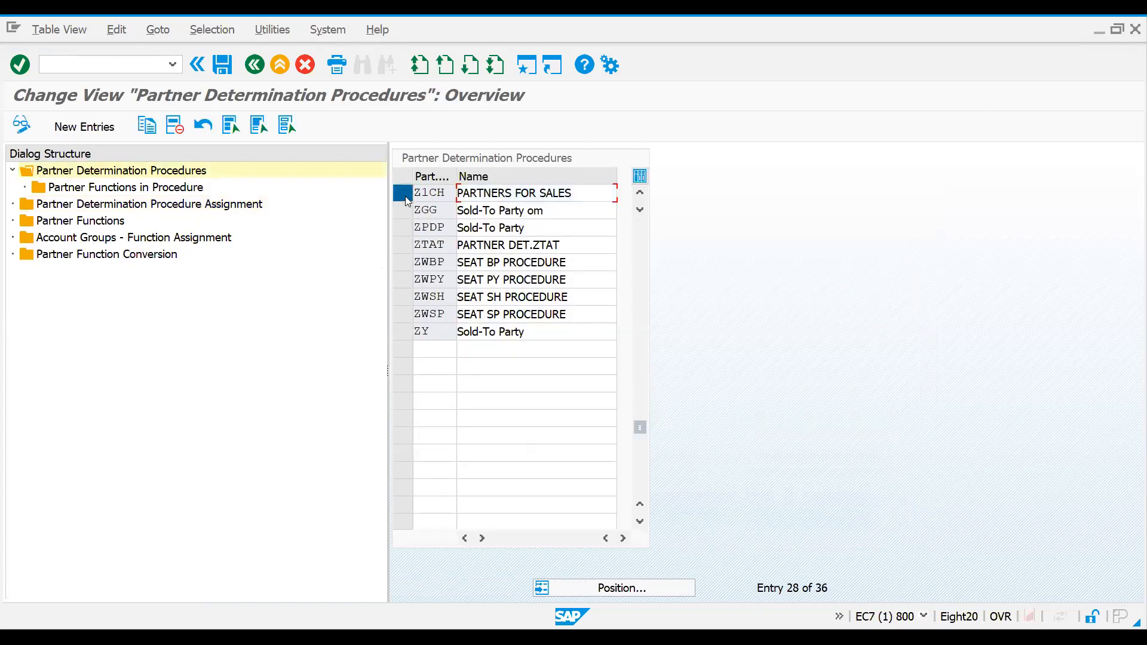
{"action": "double_click", "coordinate": [187, 188]}
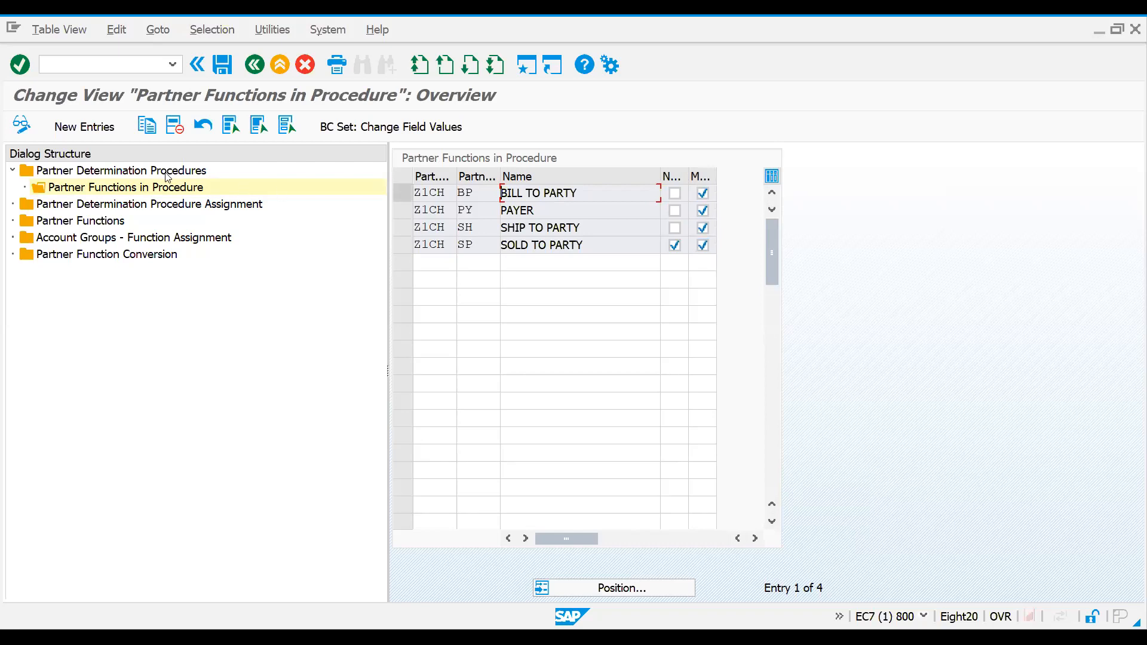
{"action": "left_click", "coordinate": [90, 222]}
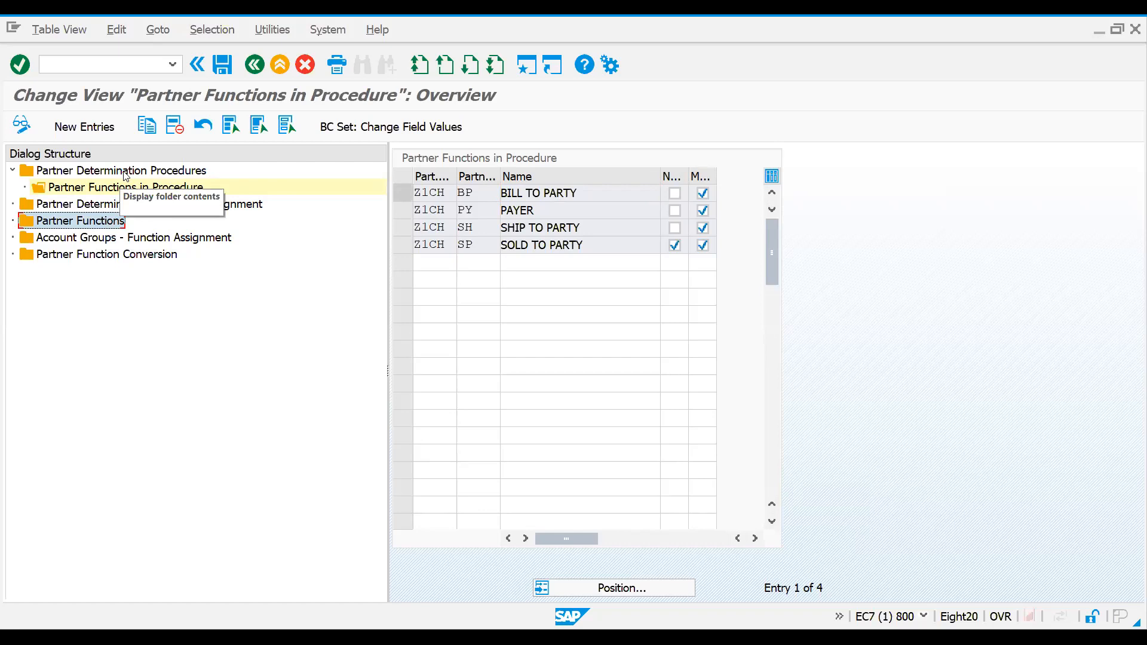
Open Partner Determination Procedure Assignment and position the list at the account groups beginning with "ch".
{"action": "double_click", "coordinate": [105, 205]}
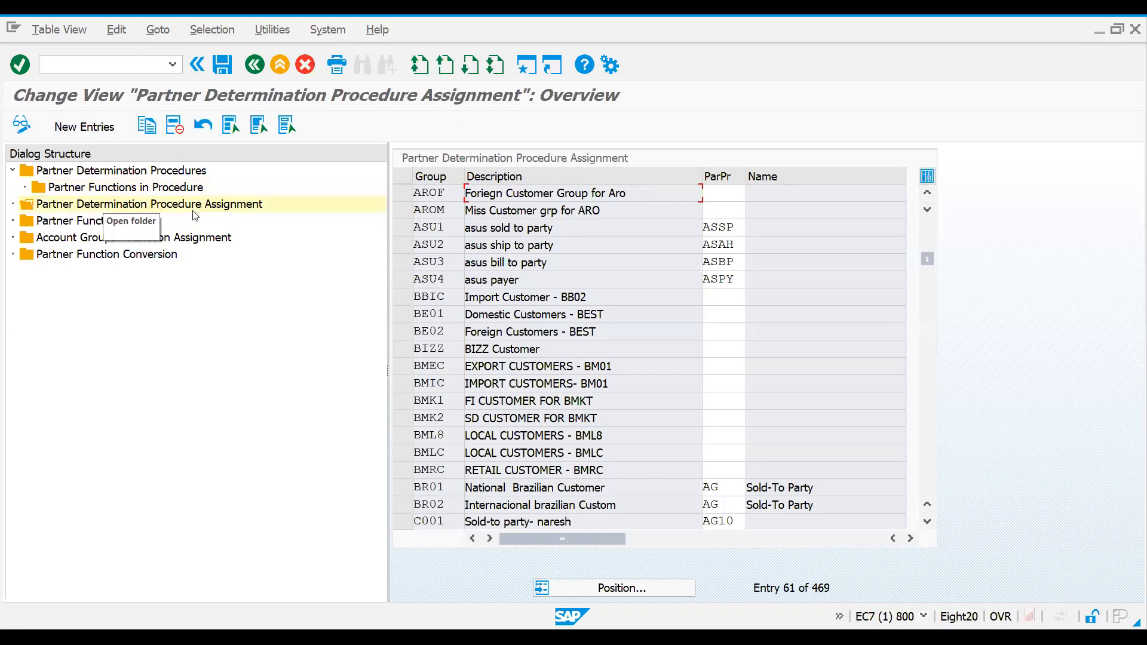
{"action": "left_click", "coordinate": [105, 130]}
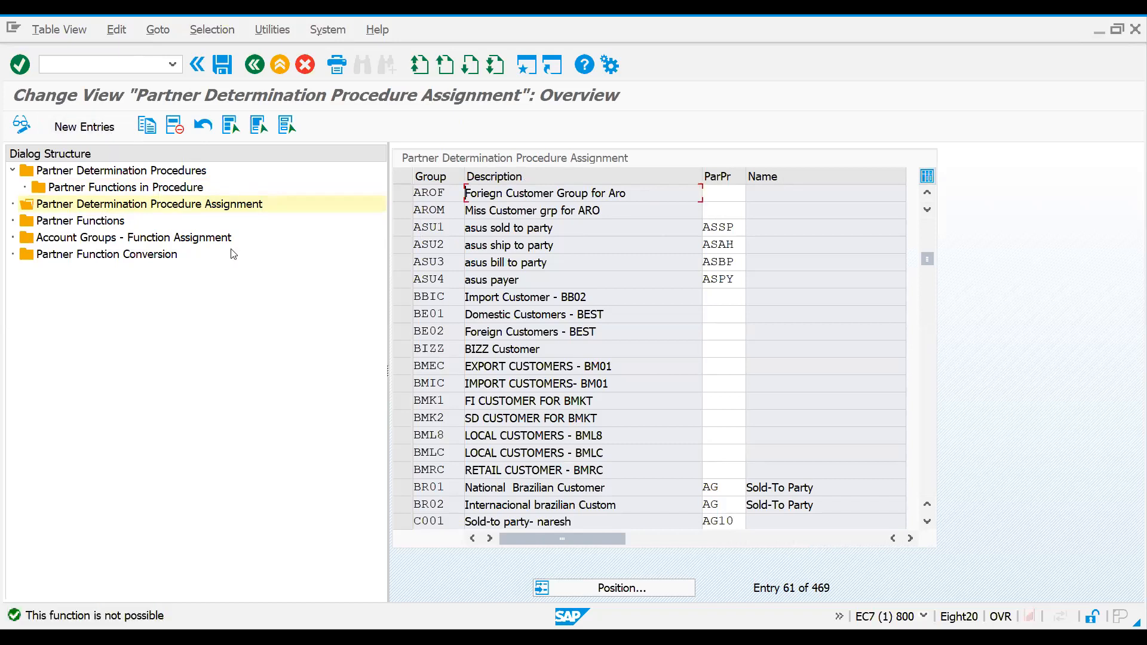
{"action": "left_click", "coordinate": [605, 587]}
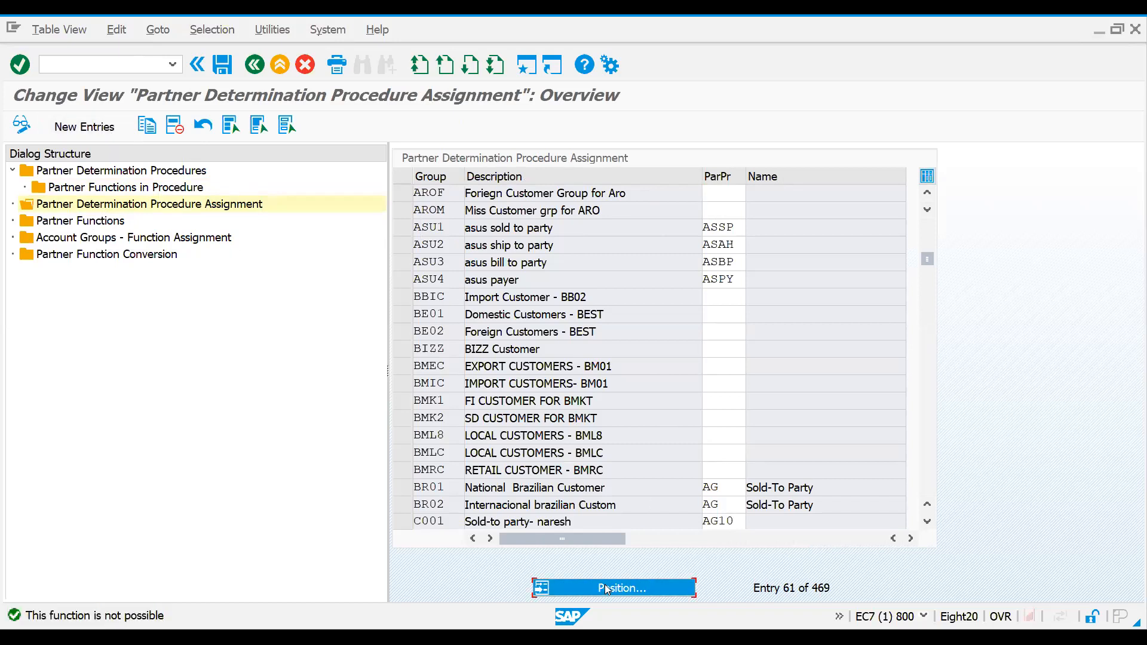
{"action": "type", "text": "ch"}
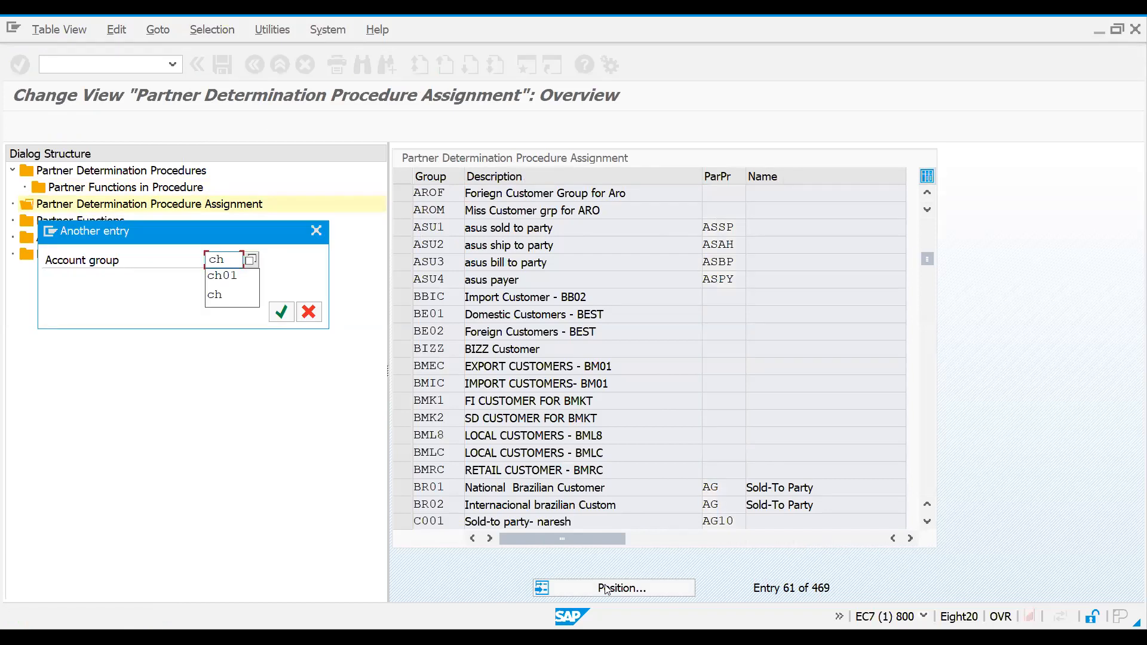
{"action": "key", "text": "Return"}
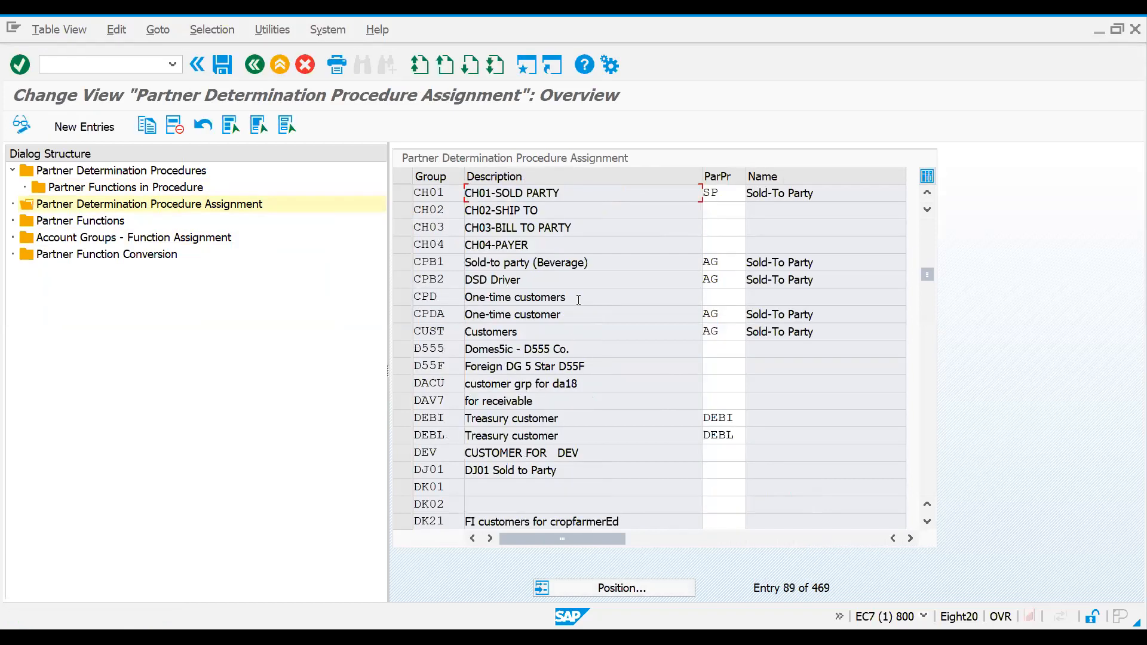
{"action": "left_click", "coordinate": [404, 193]}
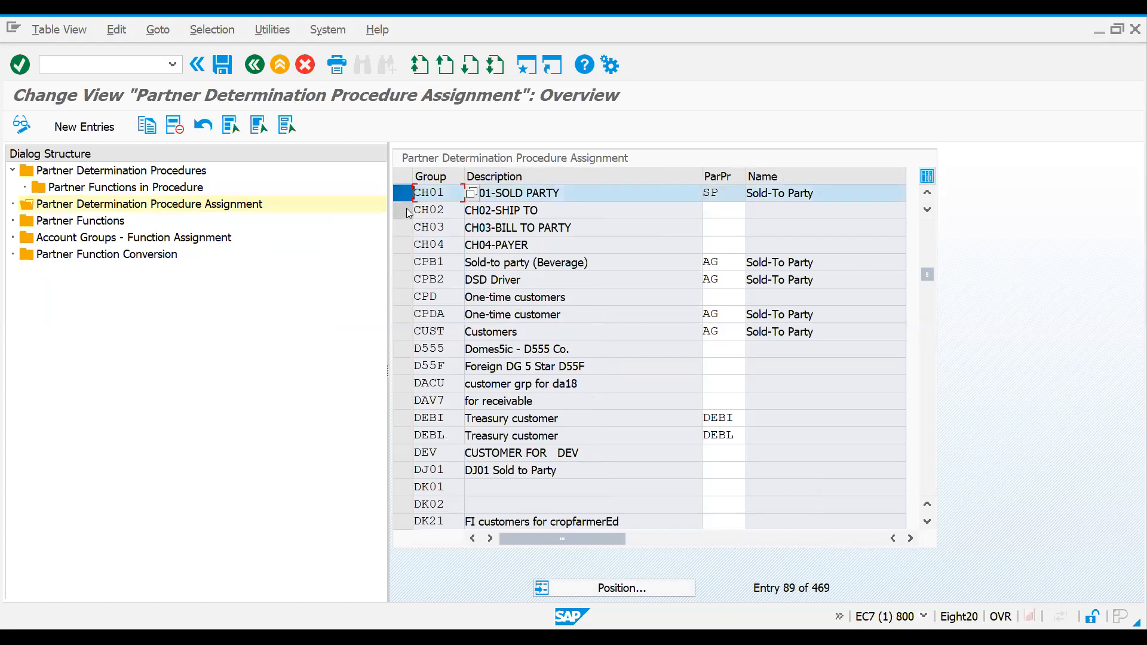
{"action": "left_click", "coordinate": [407, 209]}
{"action": "left_click", "coordinate": [408, 227]}
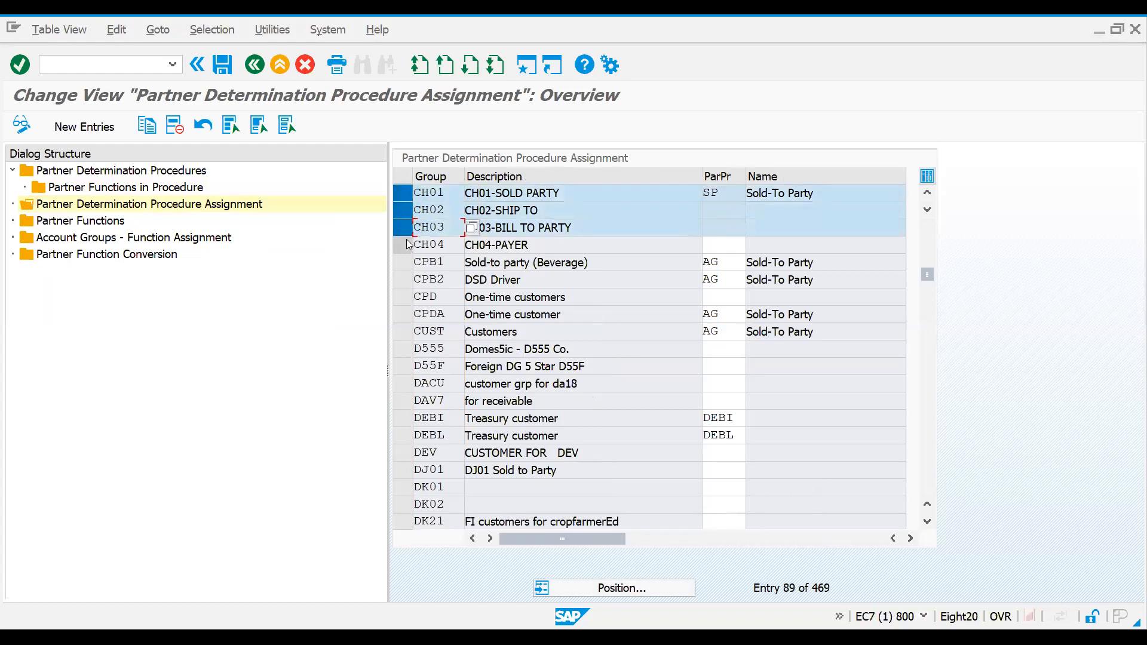
{"action": "left_click", "coordinate": [406, 240]}
{"action": "left_click", "coordinate": [406, 240]}
{"action": "left_click", "coordinate": [404, 228]}
{"action": "left_click", "coordinate": [403, 211]}
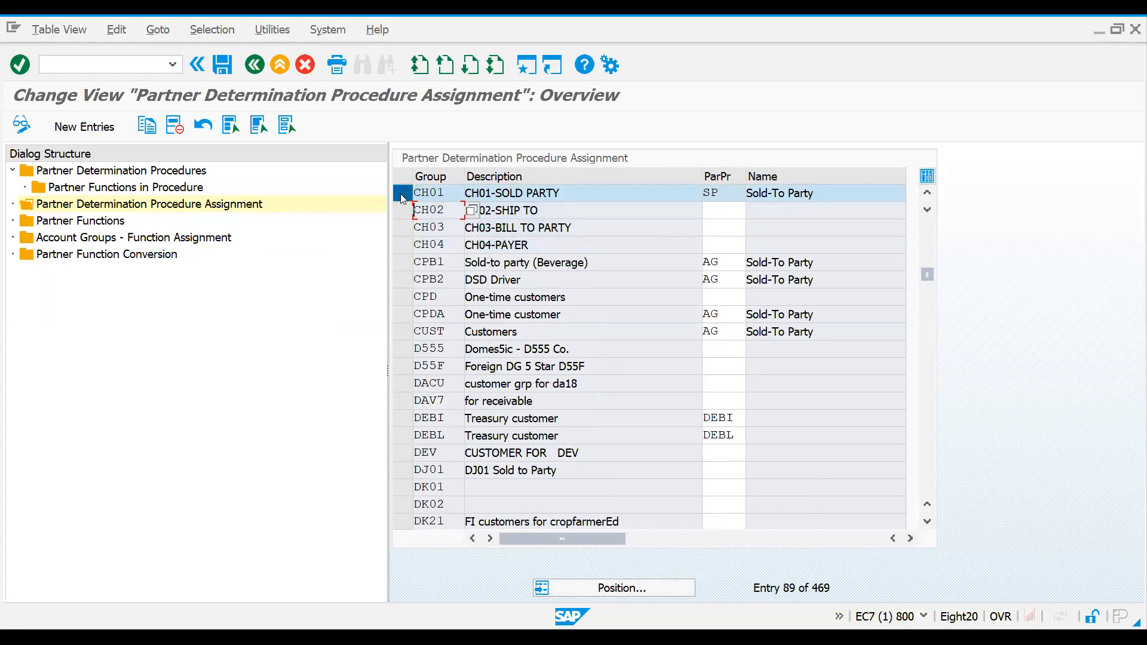
{"action": "left_click", "coordinate": [400, 194]}
Assign partner determination procedure Z1CH to account group CH01 in place of its existing procedure.
{"action": "left_click", "coordinate": [722, 194]}
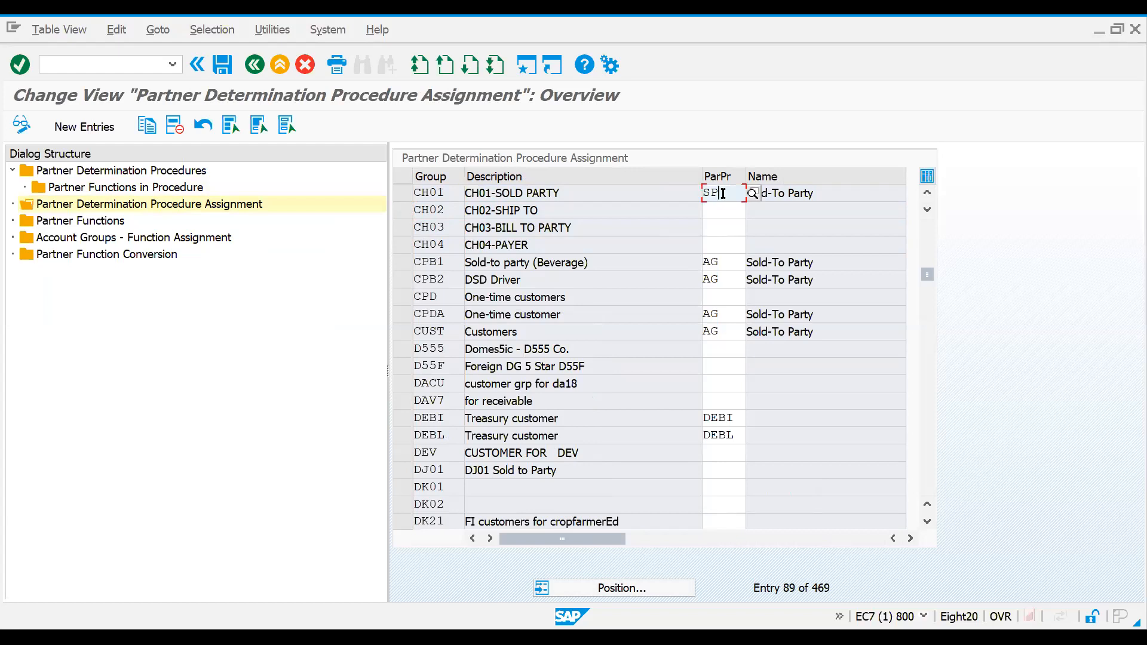
{"action": "key", "text": "BackSpace"}
{"action": "key", "text": "BackSpace"}
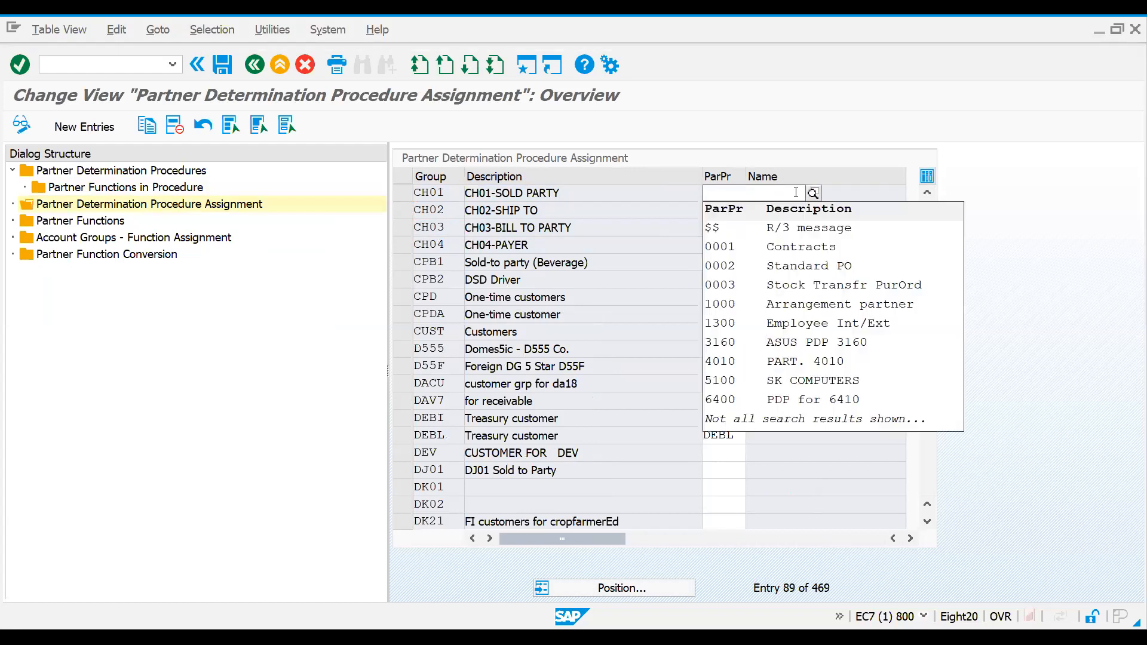
{"action": "left_click", "coordinate": [848, 186]}
{"action": "left_click", "coordinate": [728, 197]}
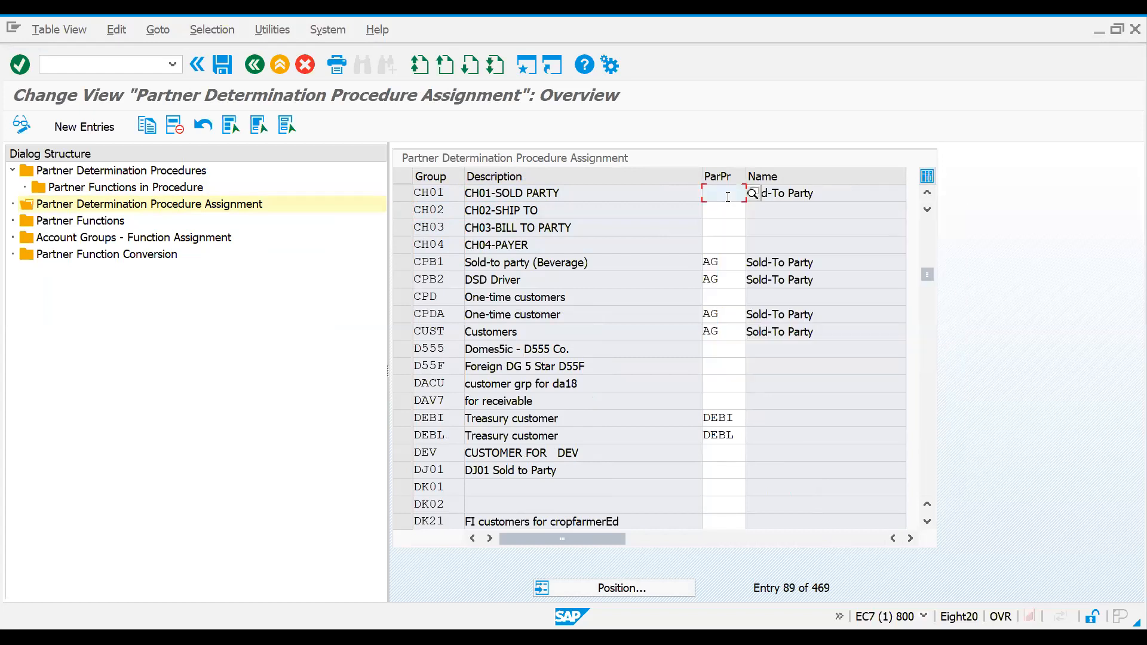
{"action": "type", "text": "z1"}
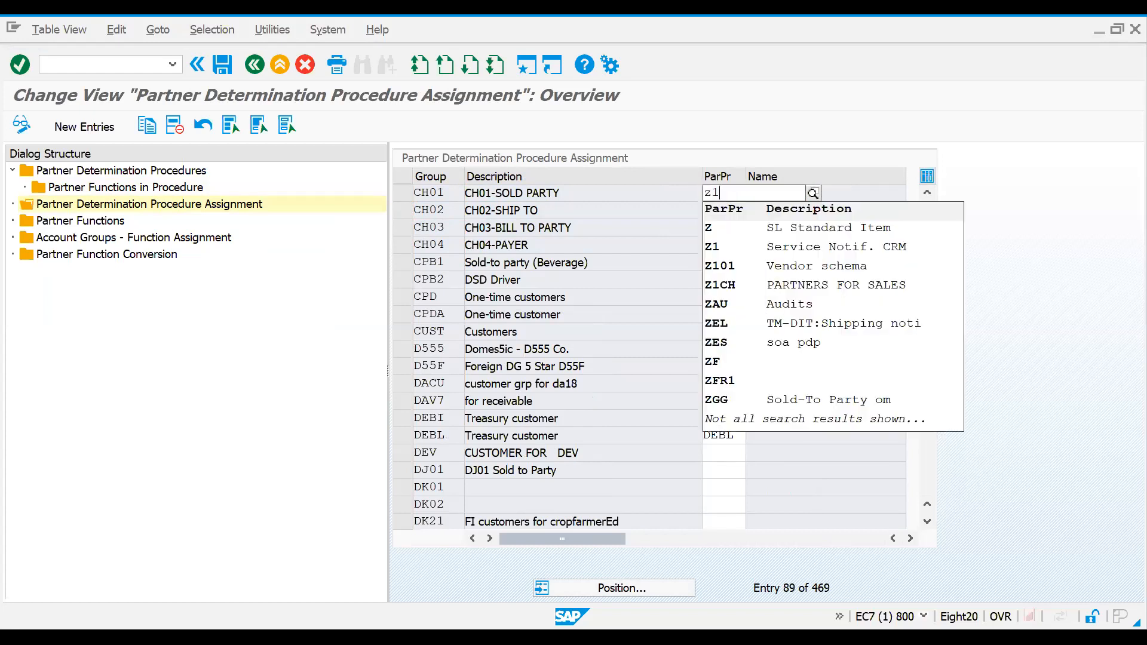
{"action": "left_click", "coordinate": [722, 266]}
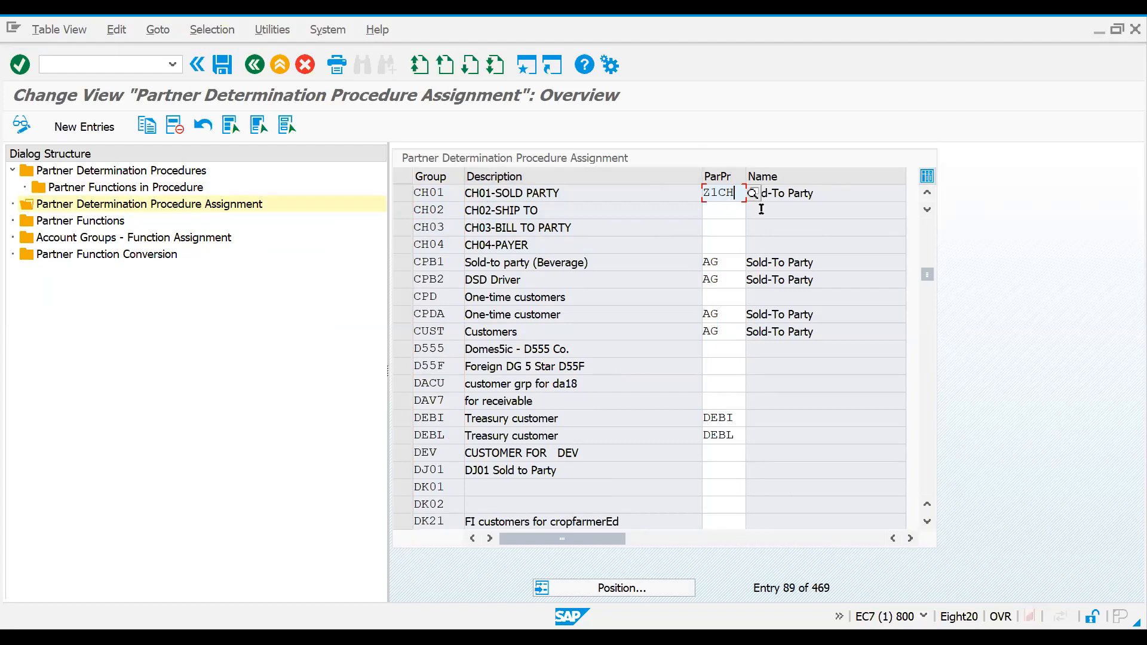
Assign partner determination procedure Z1CH to the ship-to account group CH02.
{"action": "left_click", "coordinate": [727, 213]}
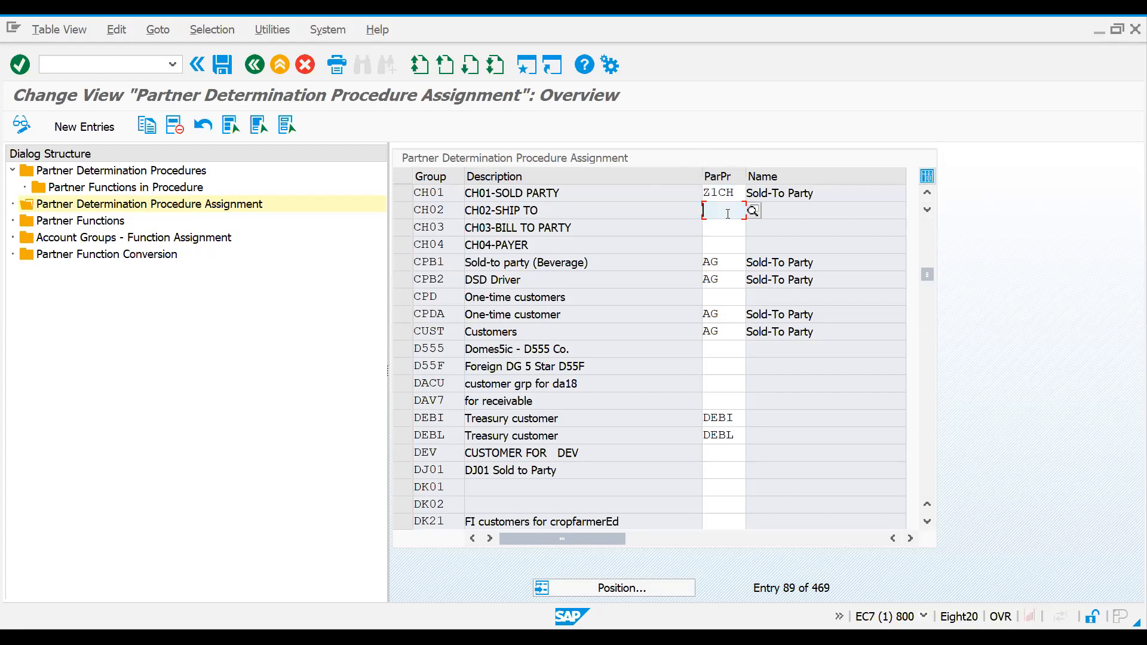
{"action": "type", "text": "z"}
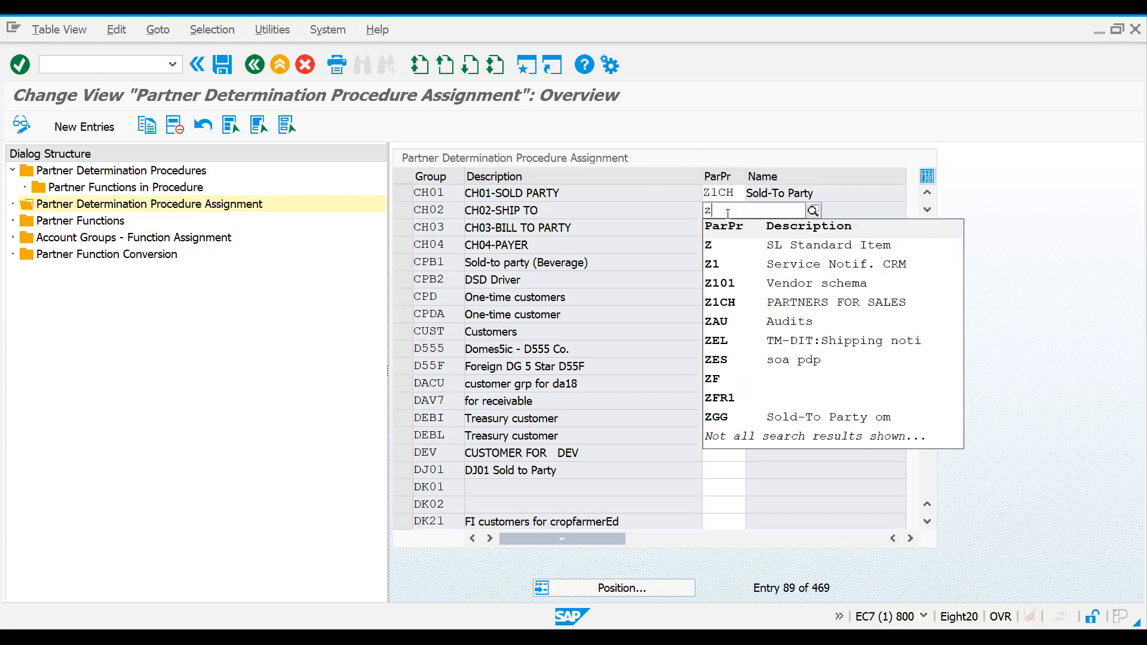
{"action": "type", "text": "1"}
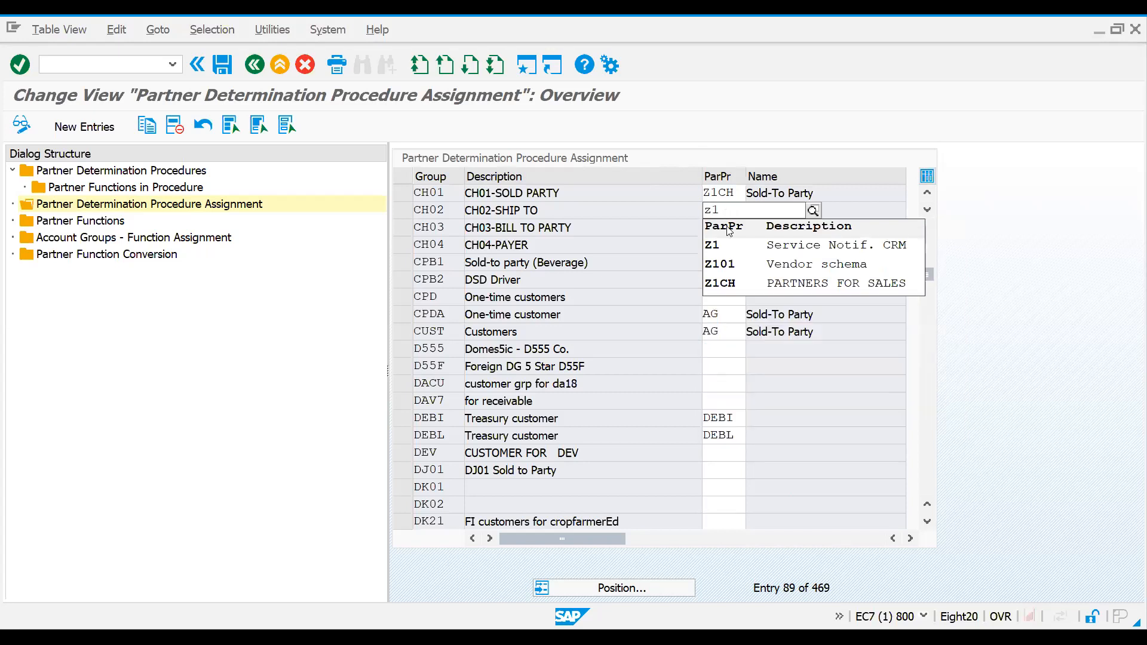
{"action": "left_click", "coordinate": [728, 286]}
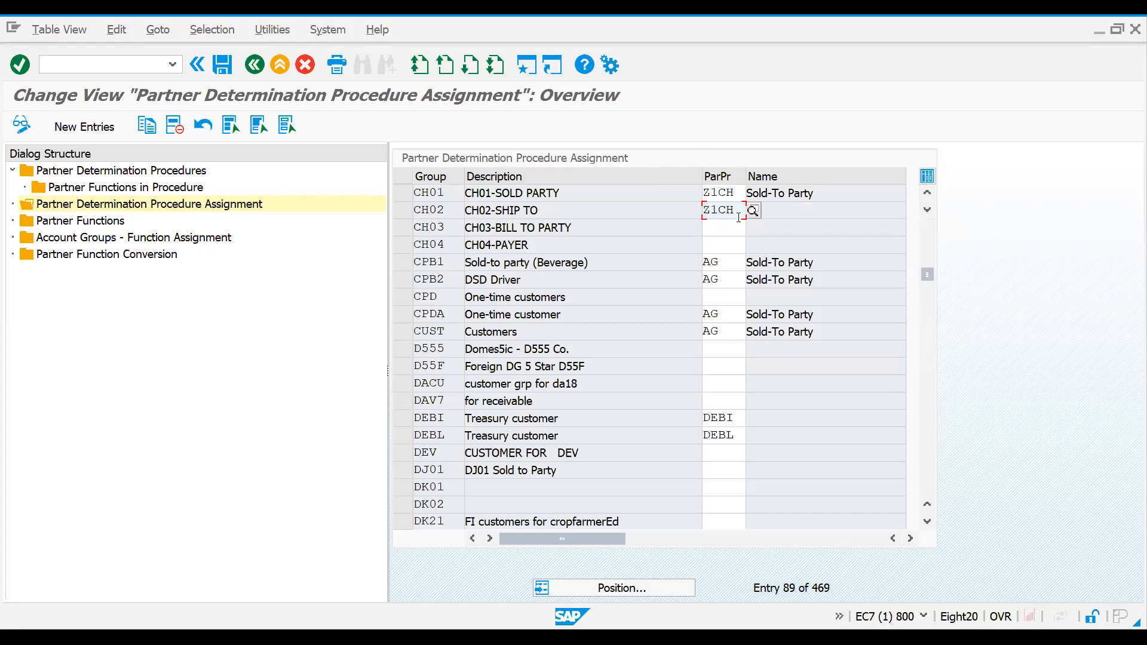
Copy procedure Z1CH to account groups CH03 and CH04, and save the assignments.
{"action": "left_click_drag", "start_coordinate": [740, 212], "coordinate": [691, 218]}
{"action": "key", "text": "ctrl+c"}
{"action": "left_click", "coordinate": [715, 226]}
{"action": "key", "text": "ctrl+v"}
{"action": "left_click", "coordinate": [714, 246]}
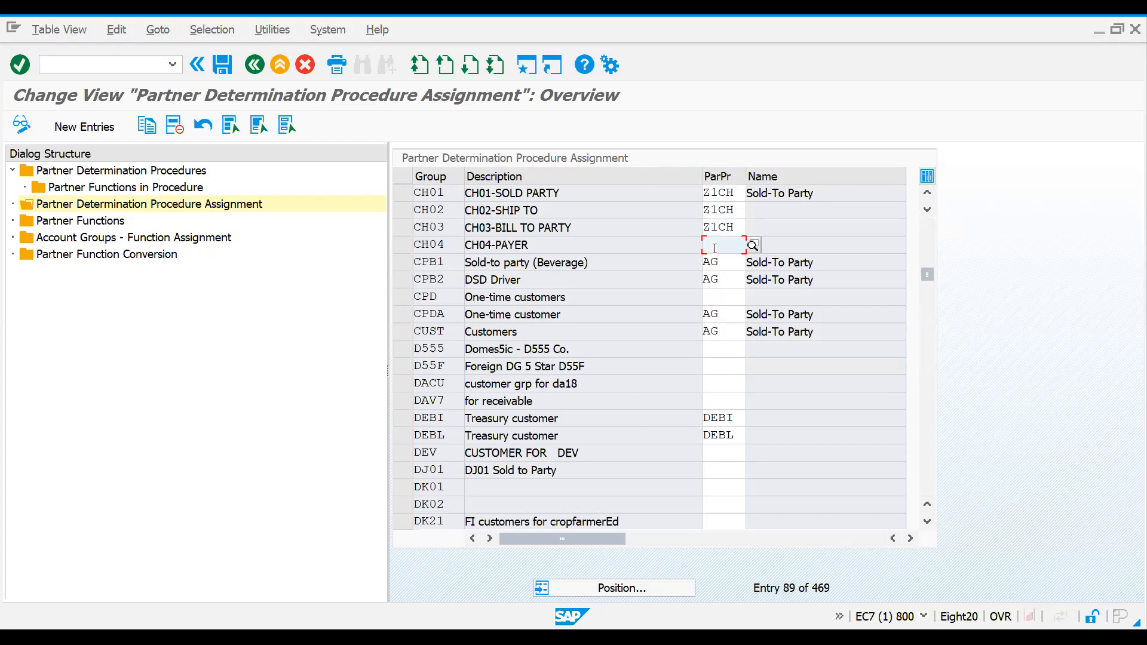
{"action": "key", "text": "ctrl+v"}
{"action": "key", "text": "Return"}
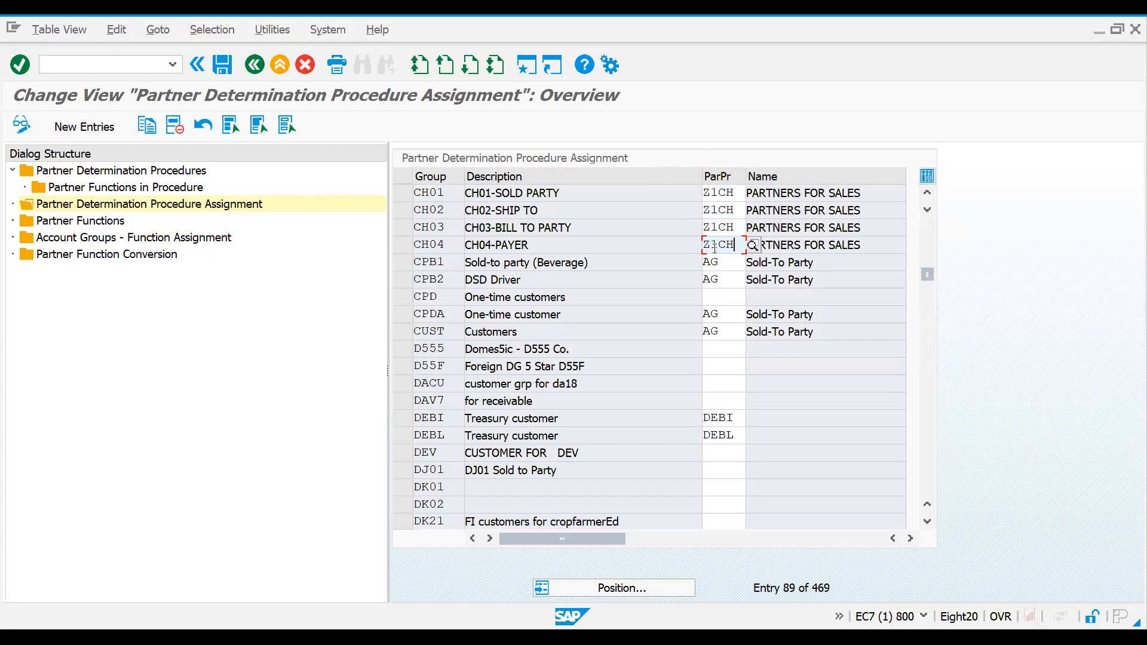
{"action": "key", "text": "ctrl+s"}
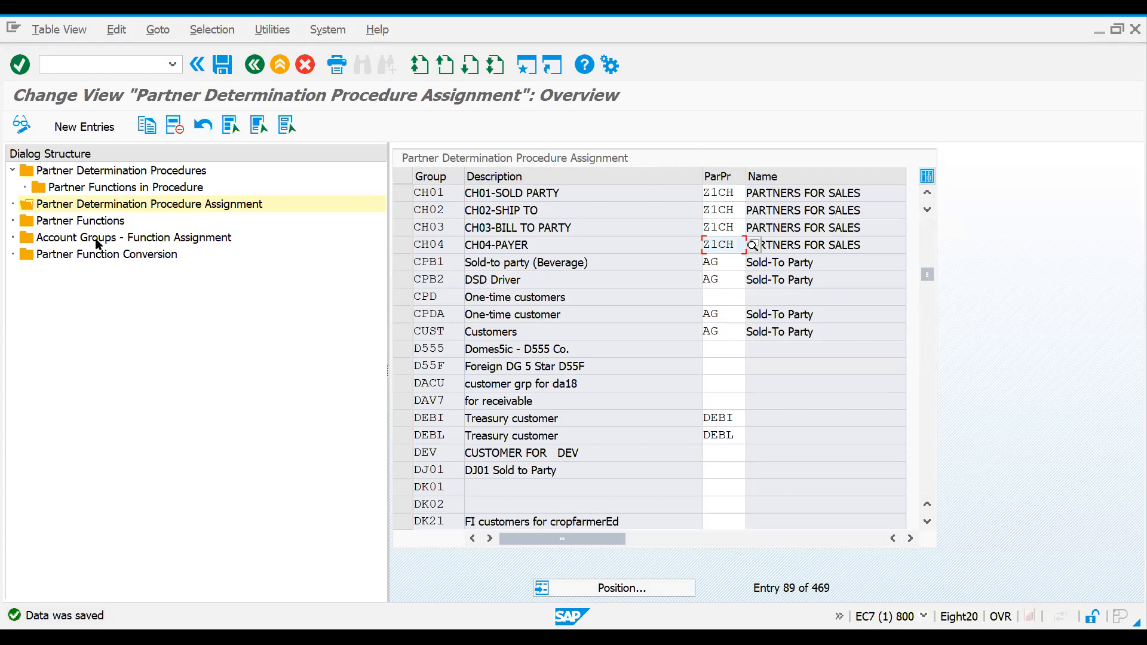
Review the partner functions of procedure Z1CH and the procedures overview, including the blank form for new procedures.
{"action": "left_click_drag", "start_coordinate": [733, 211], "coordinate": [689, 211]}
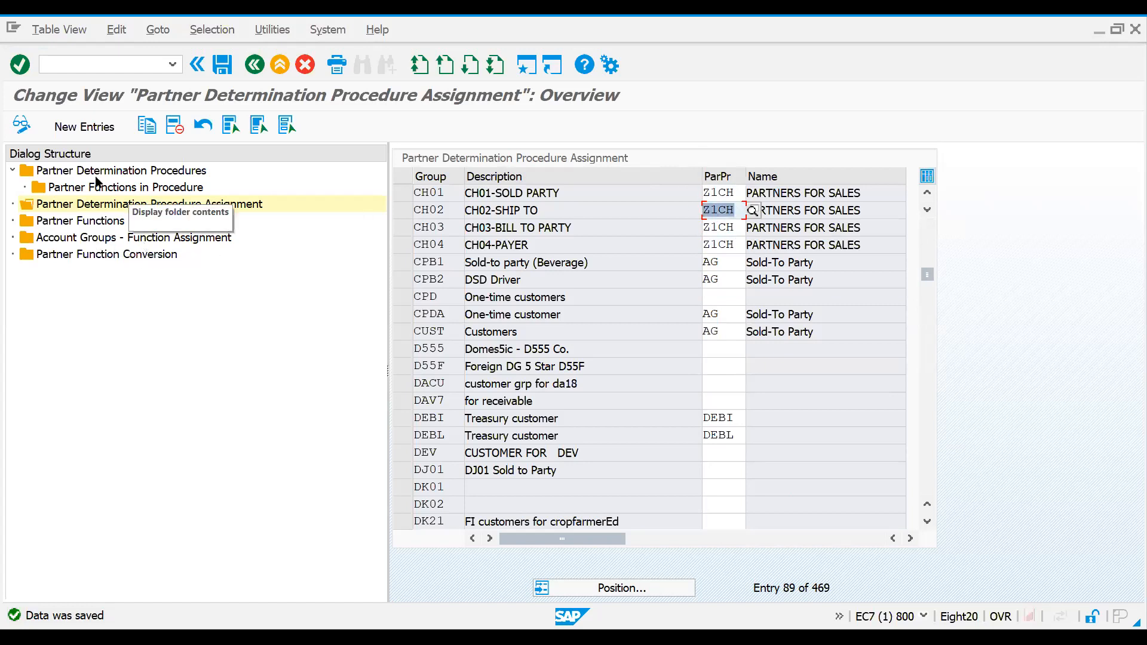
{"action": "left_click", "coordinate": [96, 188]}
{"action": "double_click", "coordinate": [97, 188]}
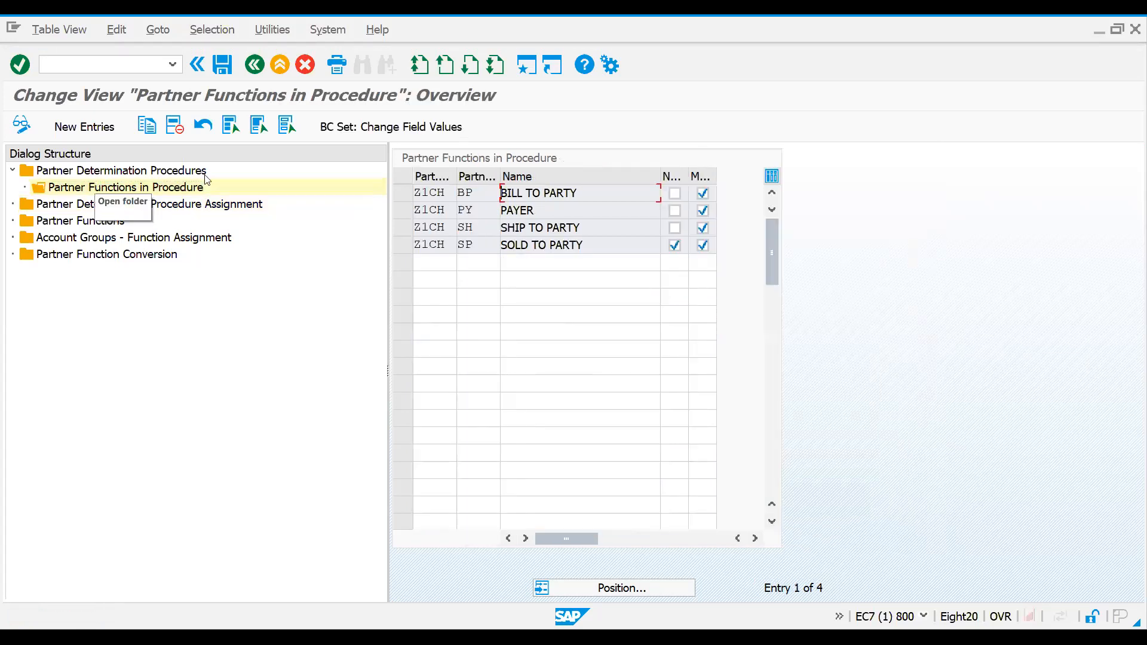
{"action": "left_click", "coordinate": [139, 172]}
{"action": "double_click", "coordinate": [140, 172]}
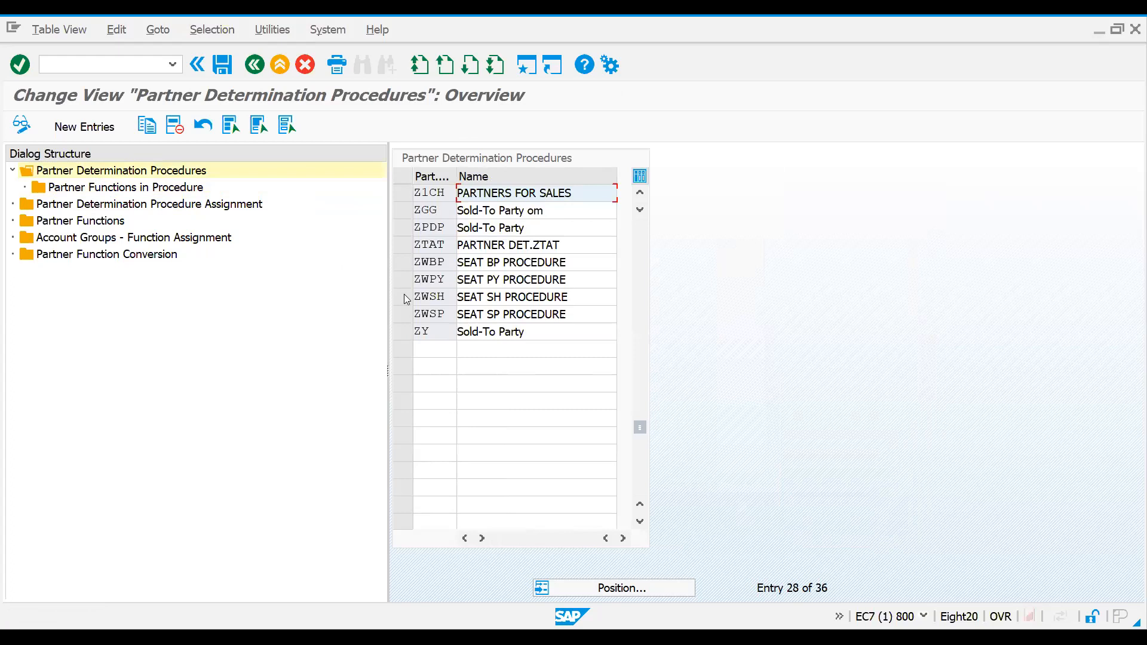
{"action": "left_click", "coordinate": [84, 127]}
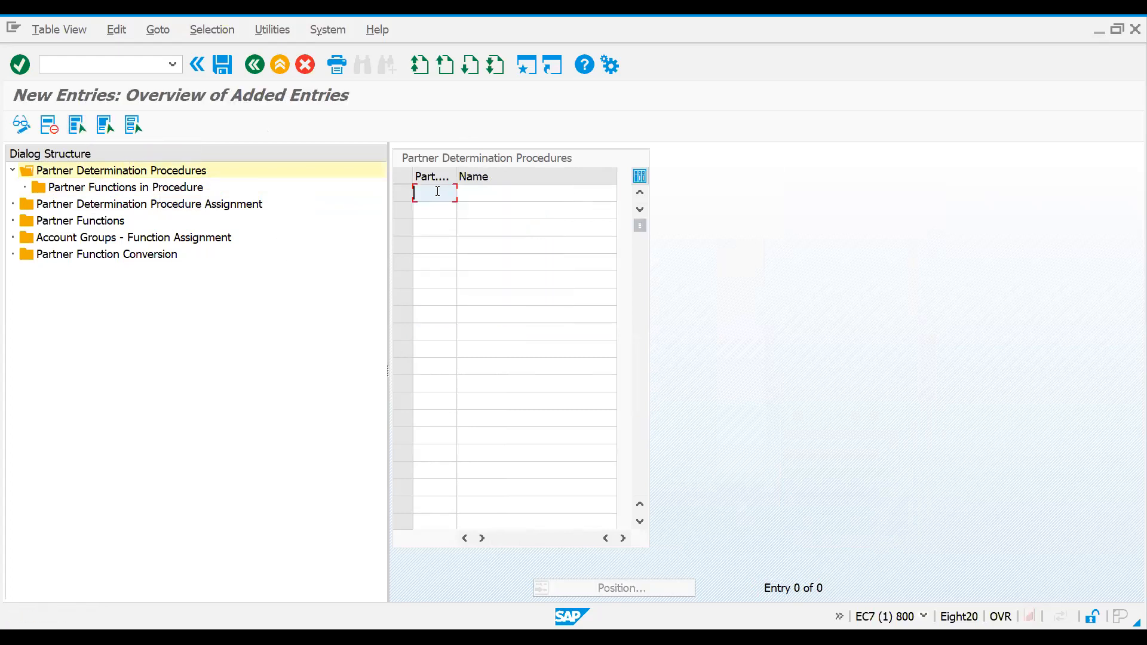
{"action": "left_click", "coordinate": [254, 65]}
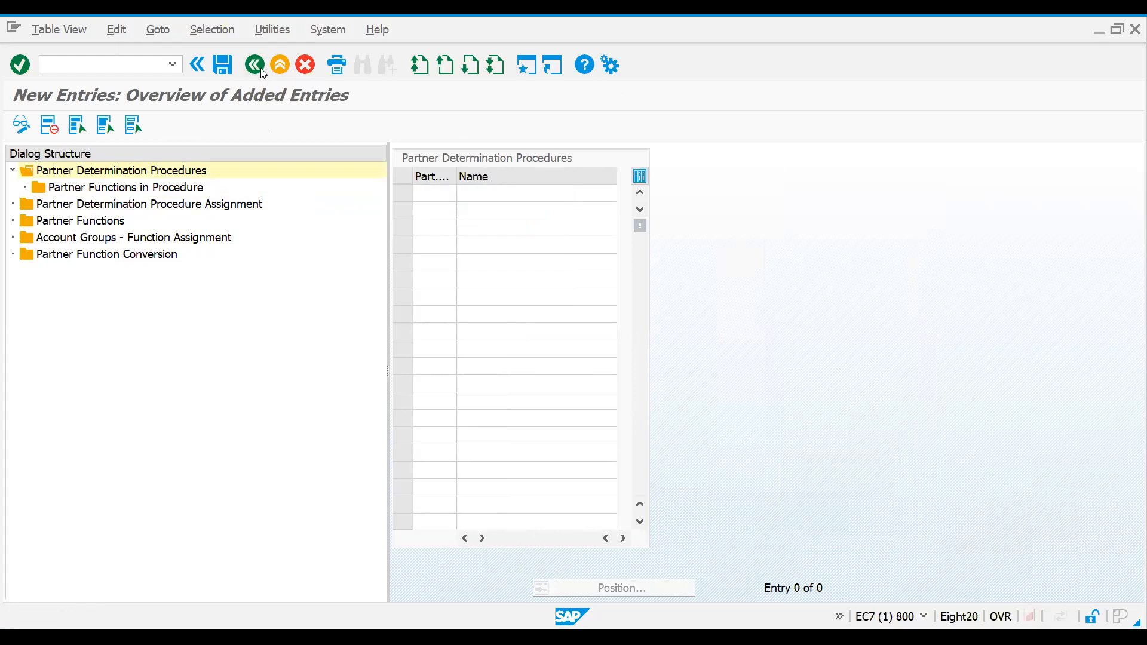
Reopen Partner Determination Procedure Assignment and examine the procedure assigned to account group CH01.
{"action": "double_click", "coordinate": [190, 209]}
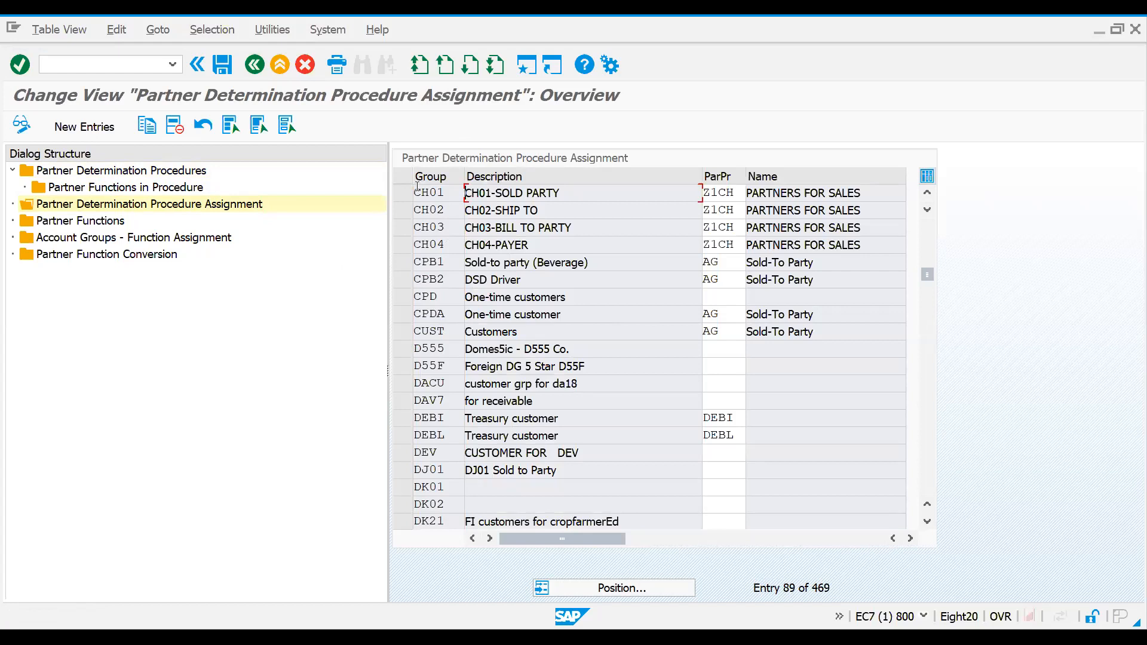
{"action": "key", "text": "Tab"}
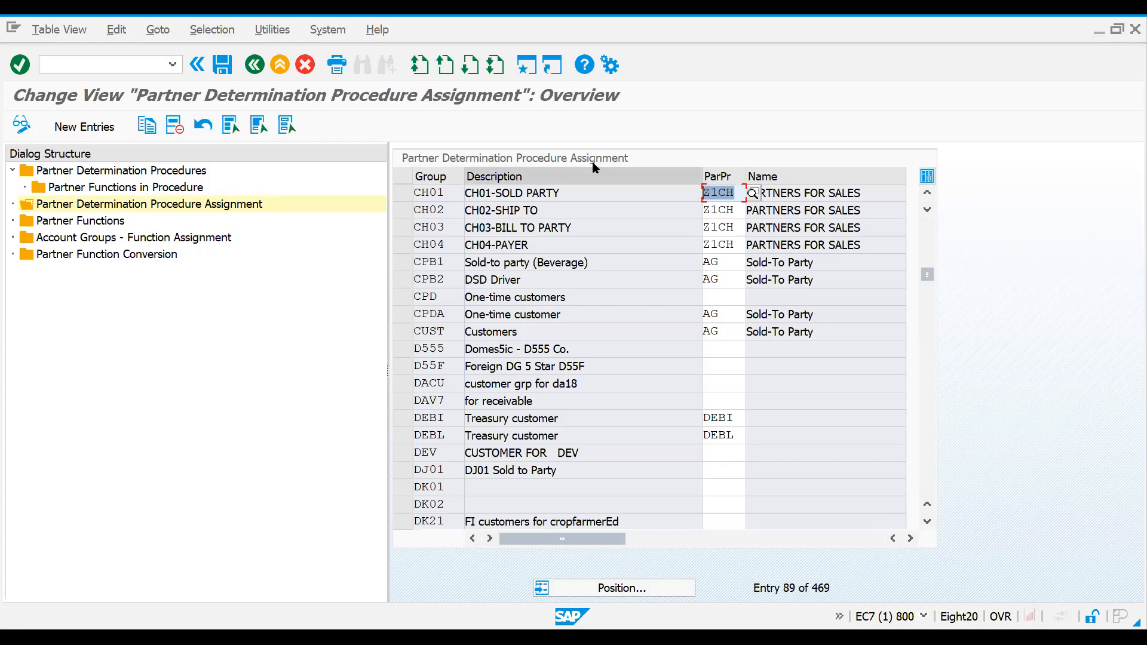
{"action": "left_click", "coordinate": [741, 201]}
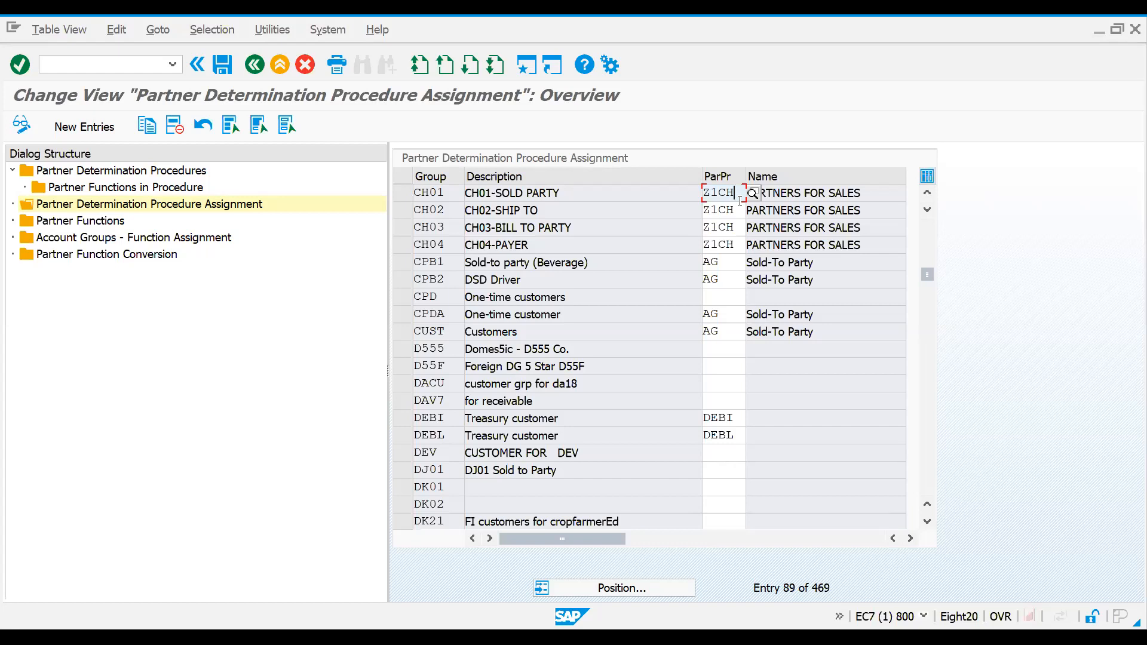
{"action": "left_click", "coordinate": [399, 192]}
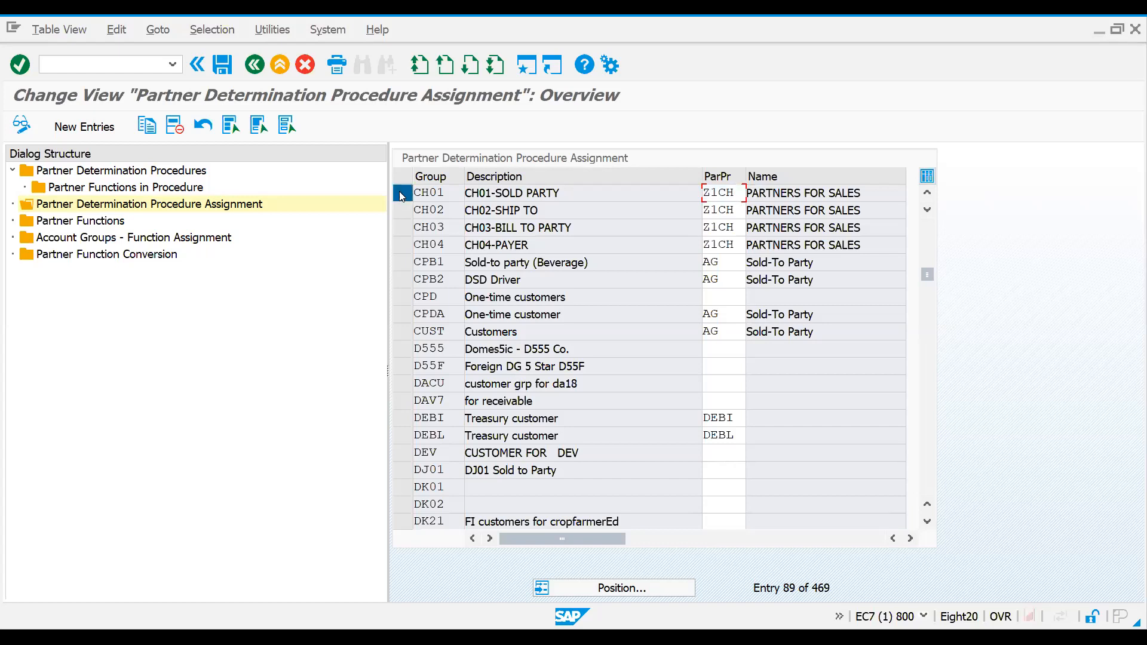
{"action": "left_click", "coordinate": [399, 193]}
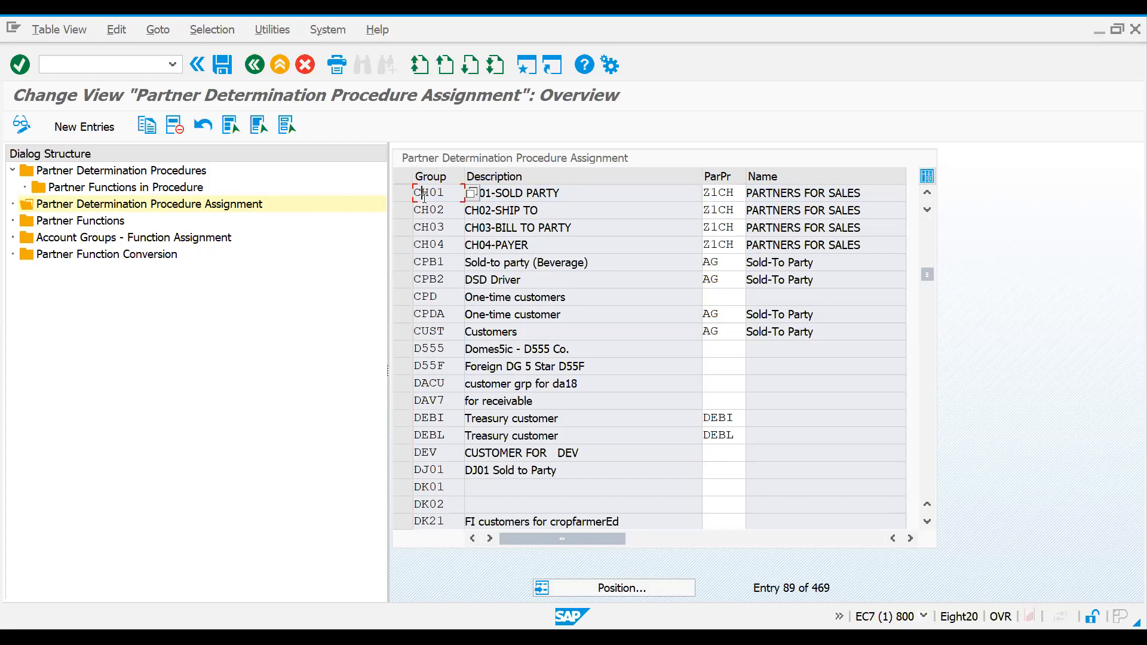
Open Account Groups - Function Assignment and add a new entry assigning partner function SP to account group CH01.
{"action": "double_click", "coordinate": [163, 238]}
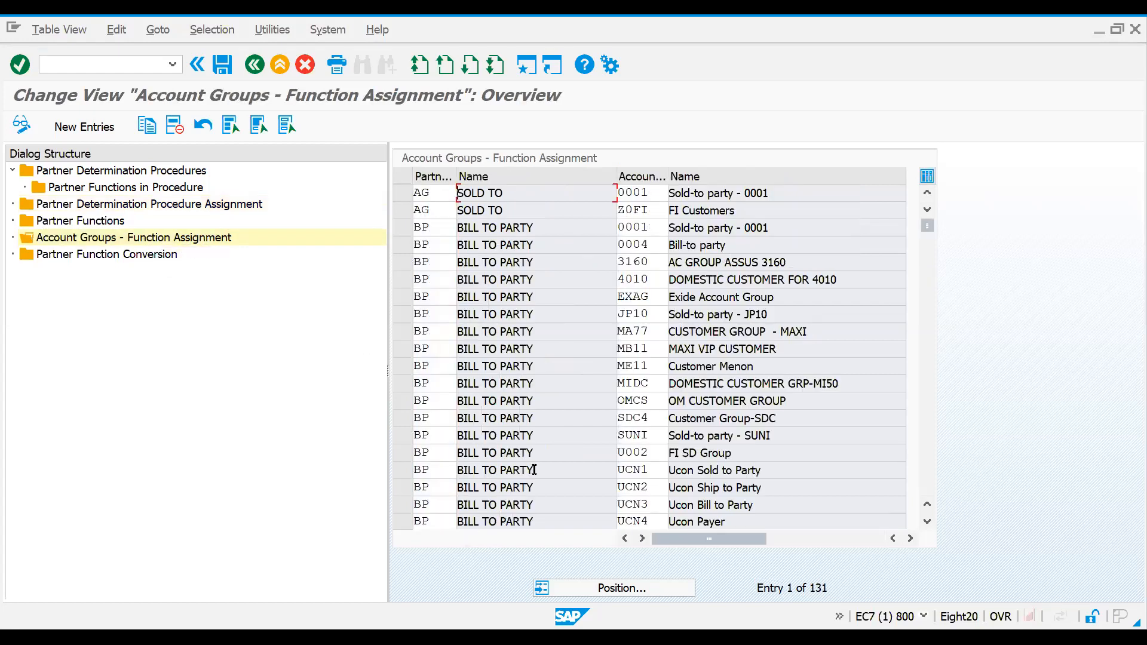
{"action": "left_click", "coordinate": [621, 590]}
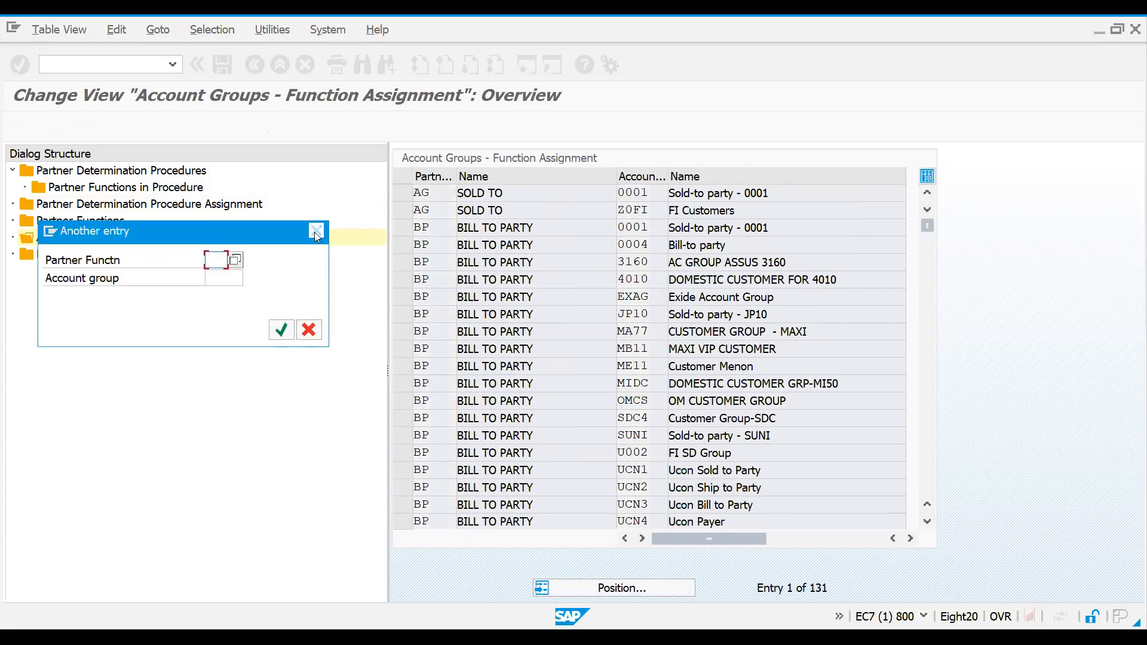
{"action": "left_click", "coordinate": [316, 231]}
{"action": "left_click", "coordinate": [81, 131]}
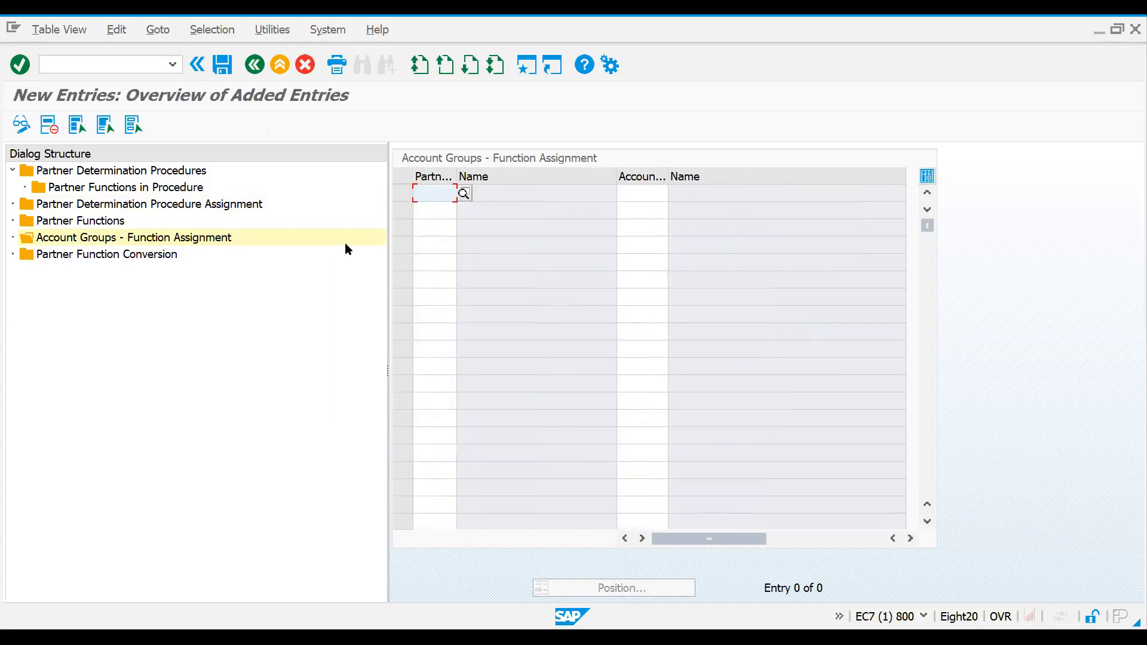
{"action": "type", "text": "sp"}
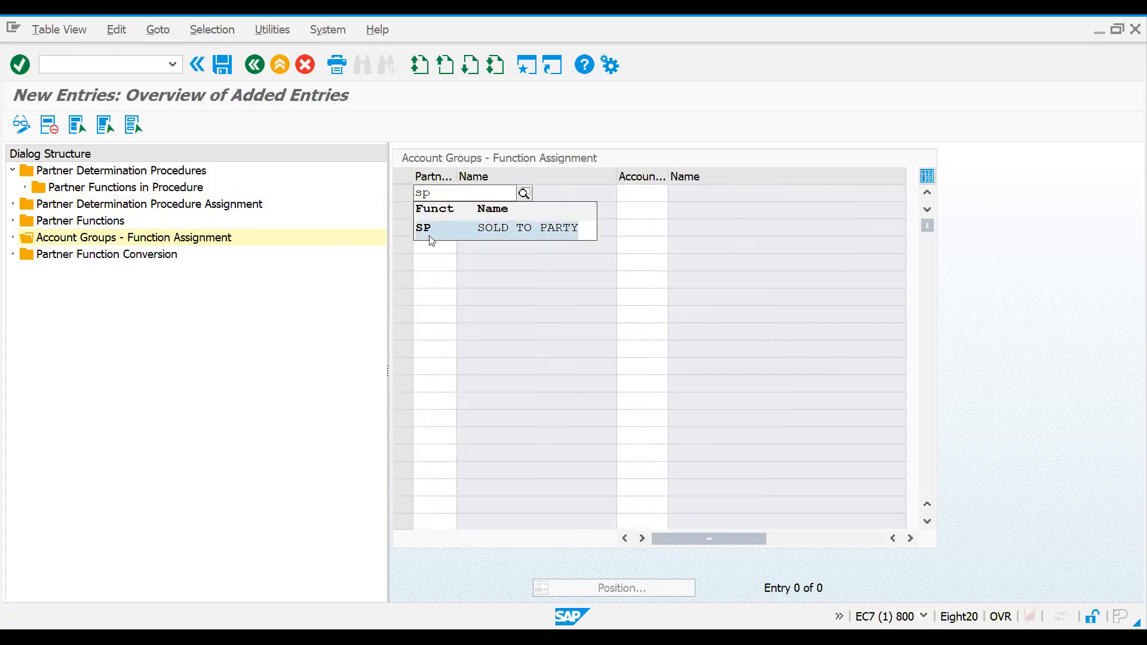
{"action": "key", "text": "Return"}
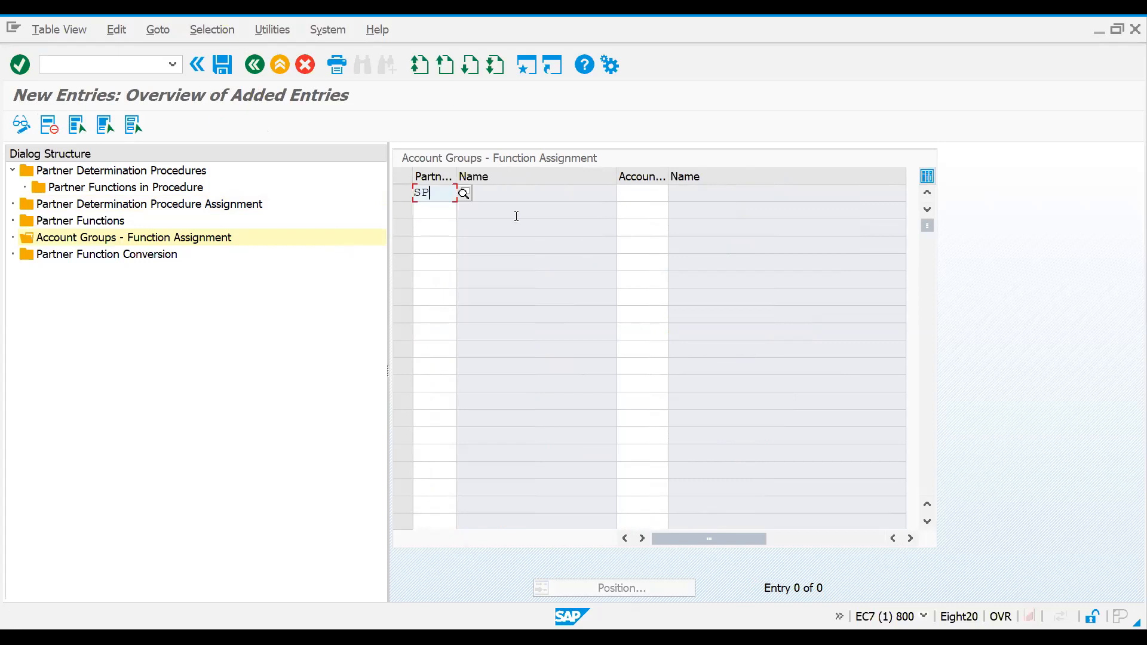
{"action": "left_click", "coordinate": [632, 200]}
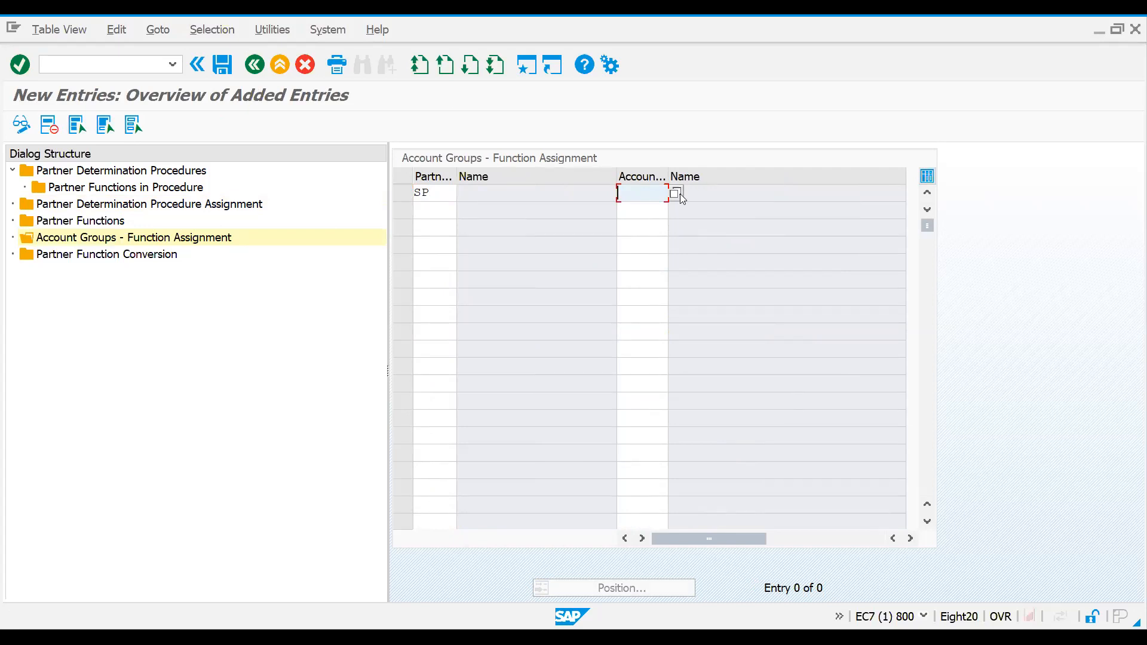
{"action": "type", "text": "ch01"}
{"action": "key", "text": "Return"}
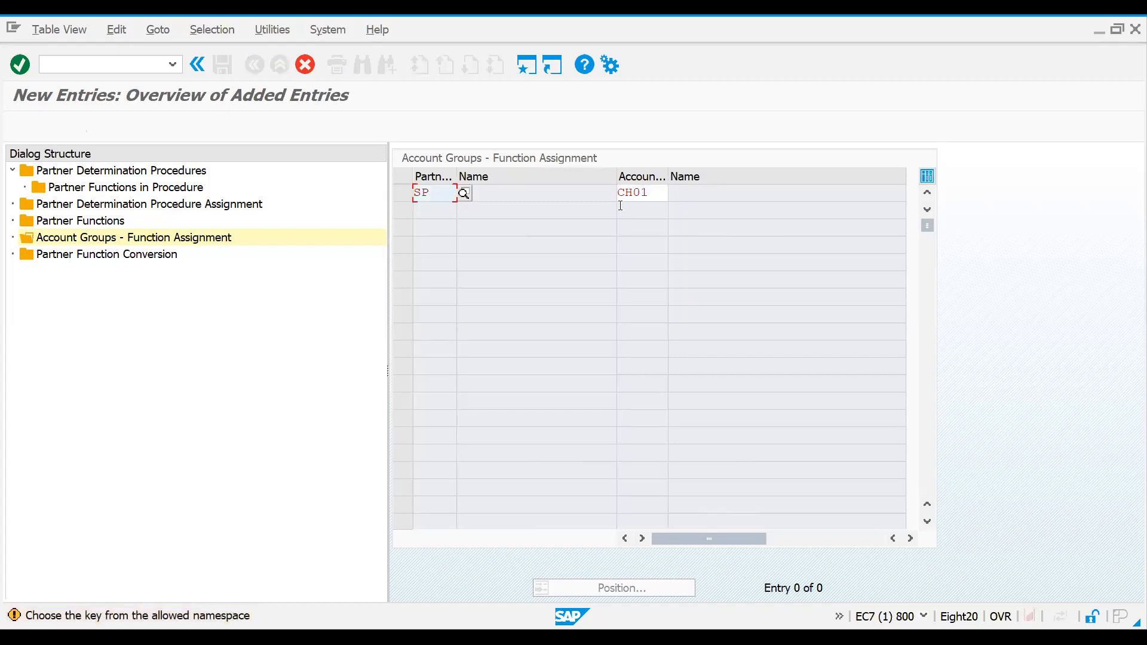
{"action": "key", "text": "Return"}
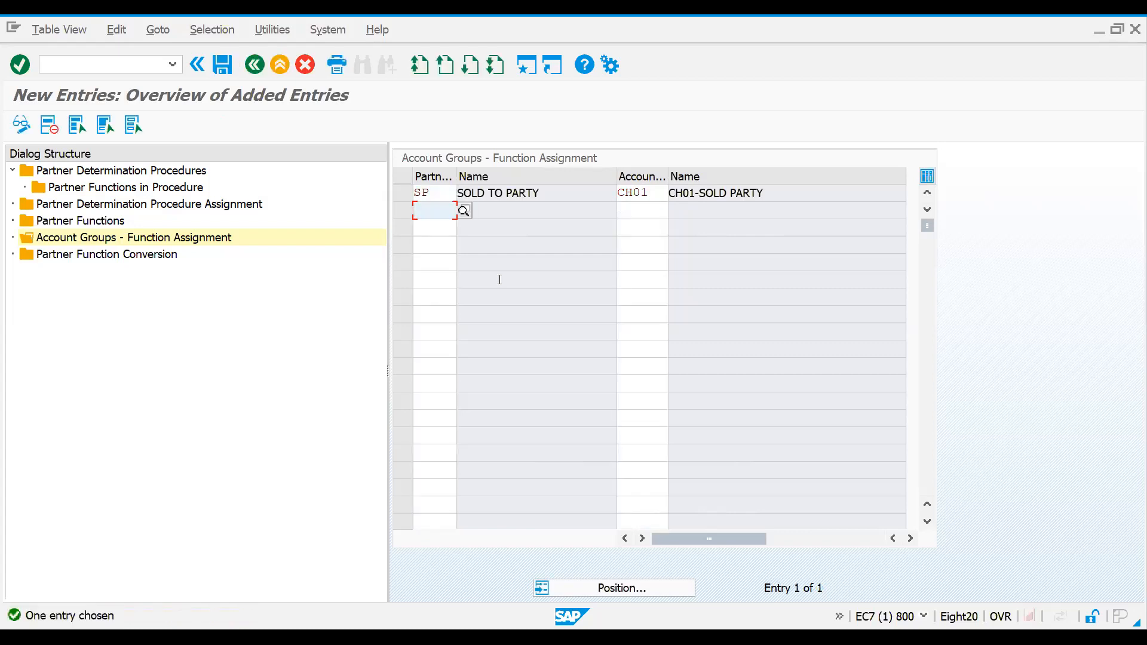
Add a second entry assigning the ship-to party function SH to account group CH01.
{"action": "type", "text": "sh"}
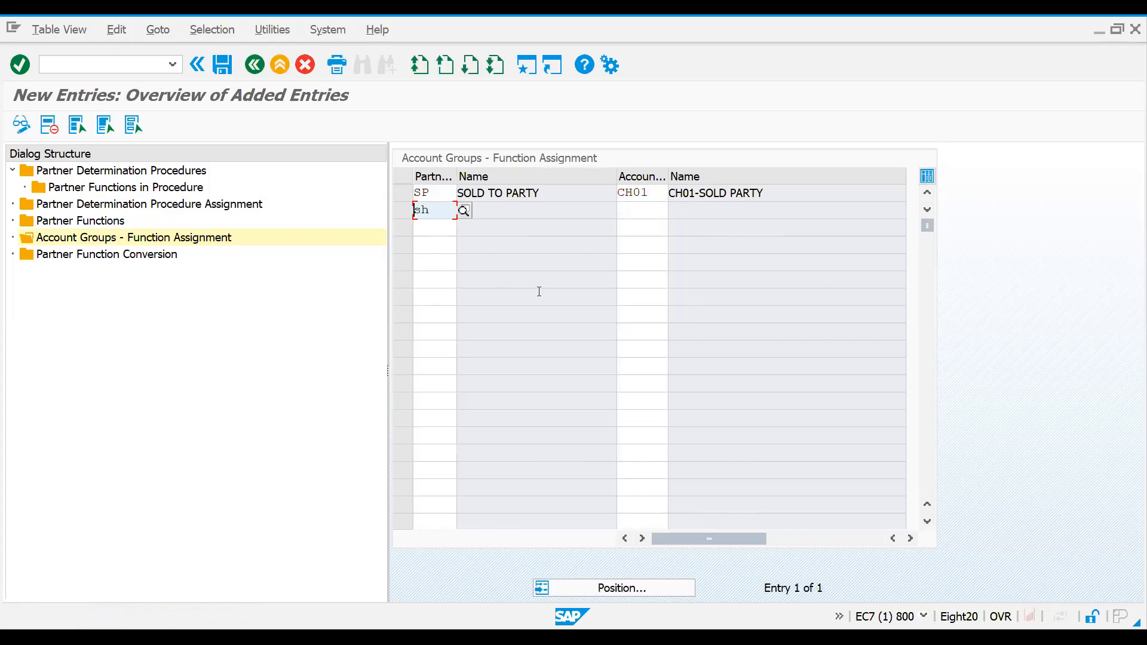
{"action": "left_click", "coordinate": [635, 216]}
{"action": "type", "text": "ch01"}
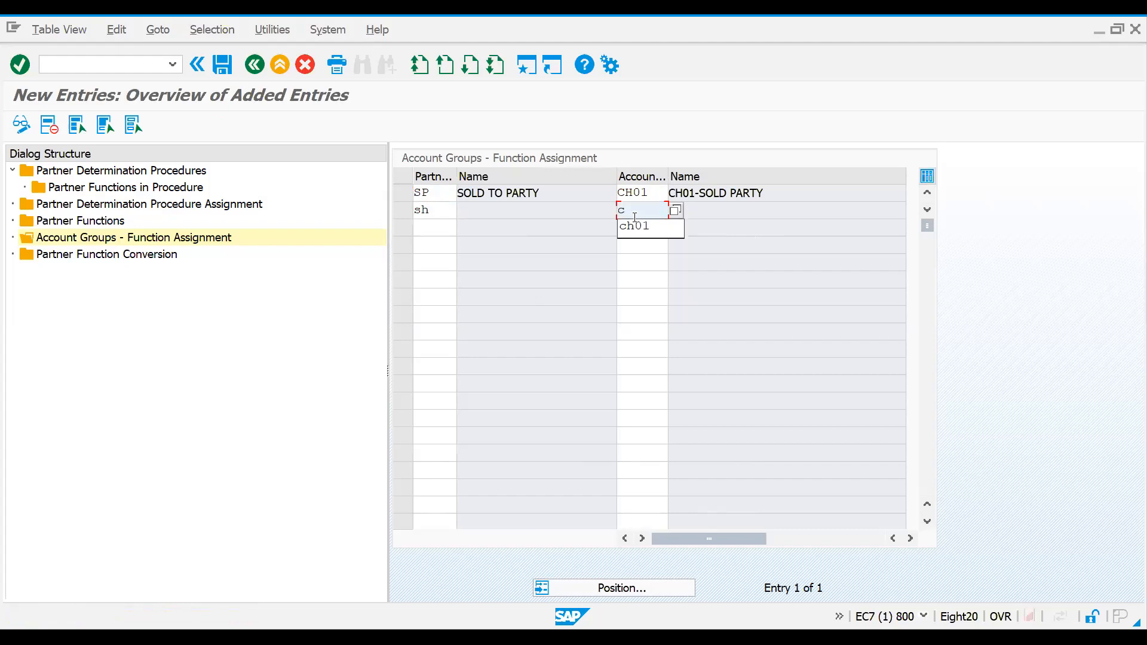
{"action": "key", "text": "Return"}
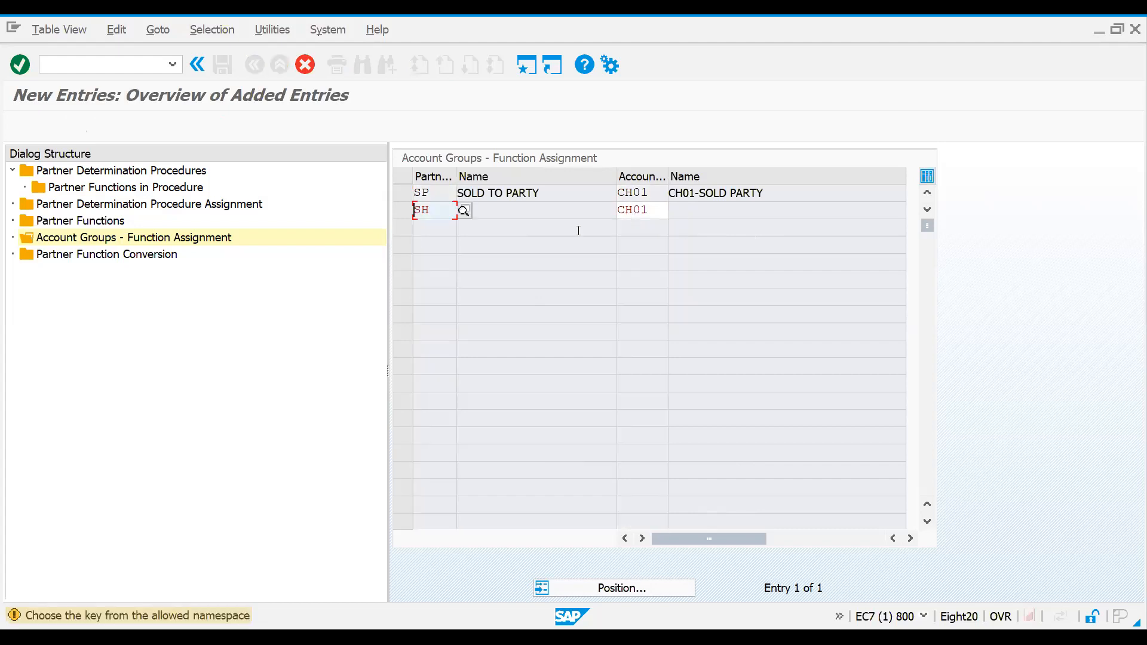
{"action": "key", "text": "Return"}
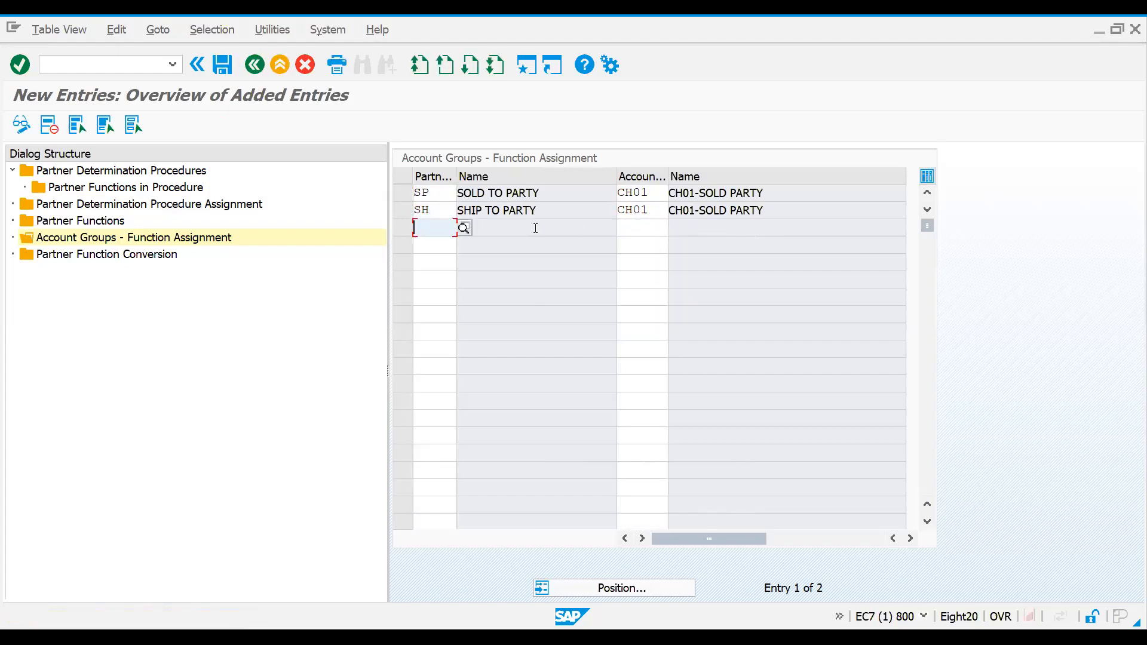
Add a third entry assigning the bill-to party function BP to account group CH01.
{"action": "type", "text": "bp"}
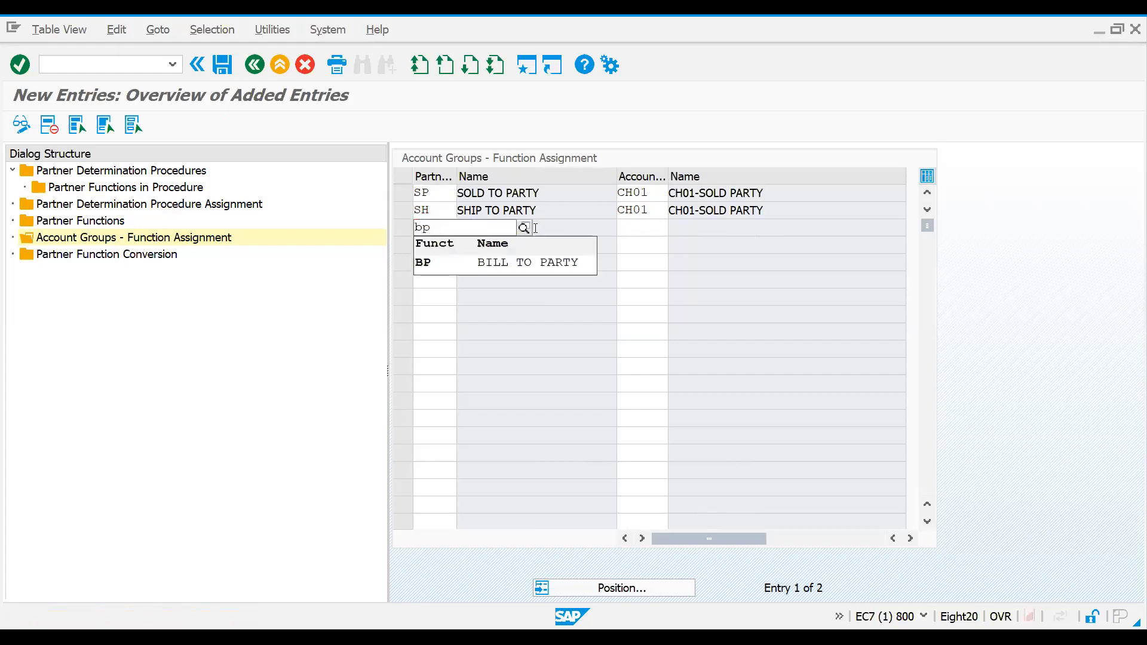
{"action": "key", "text": "Tab"}
{"action": "type", "text": "ch01"}
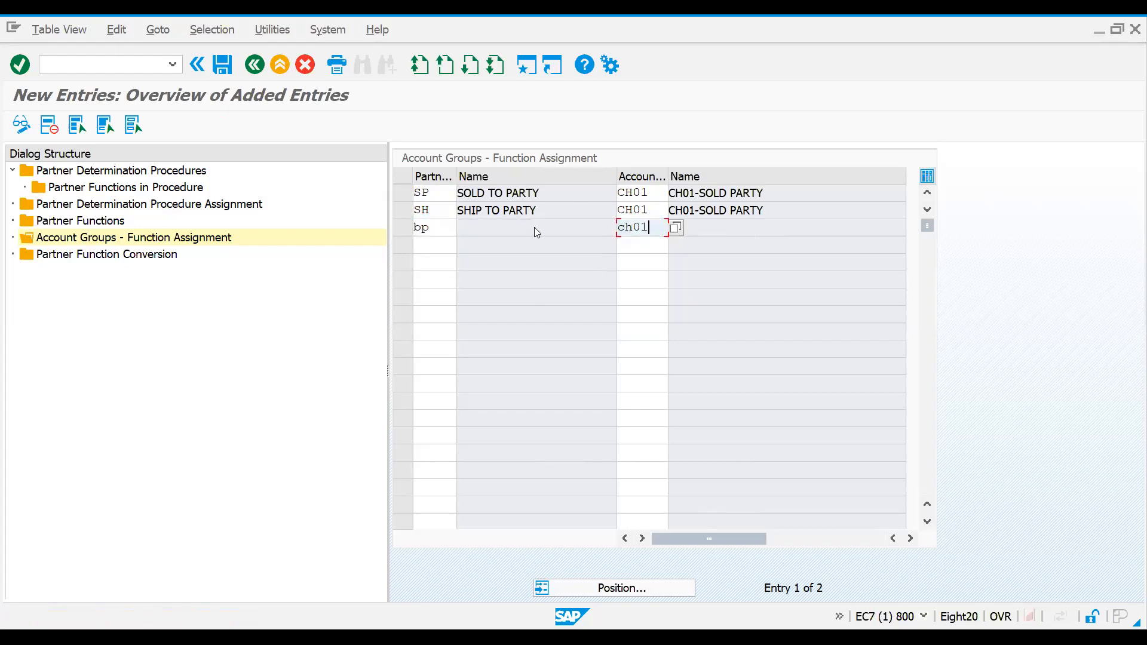
{"action": "key", "text": "Return"}
{"action": "key", "text": "Return"}
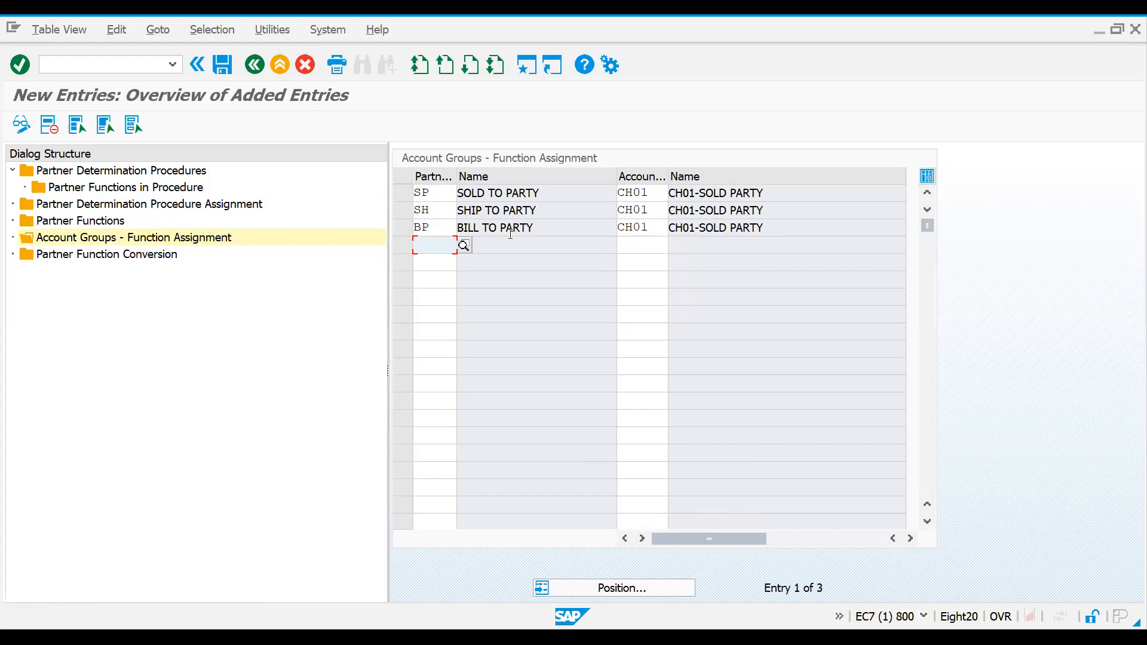
Add a fourth entry assigning the payer function PY to account group CH01, and save the function assignments.
{"action": "type", "text": "py"}
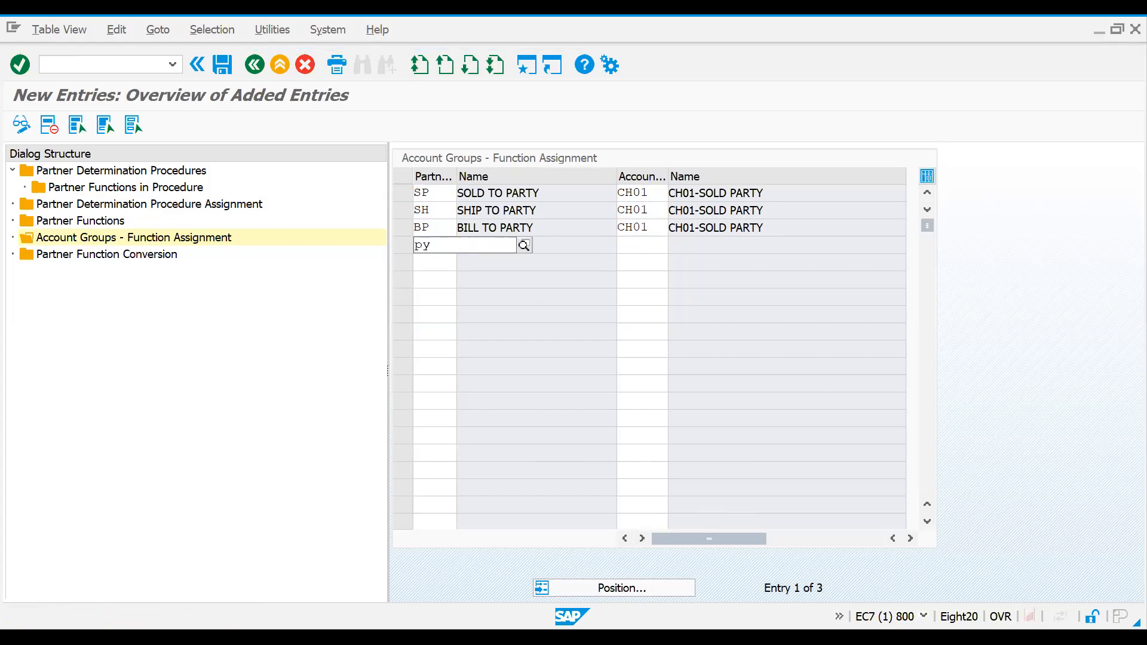
{"action": "key", "text": "Down"}
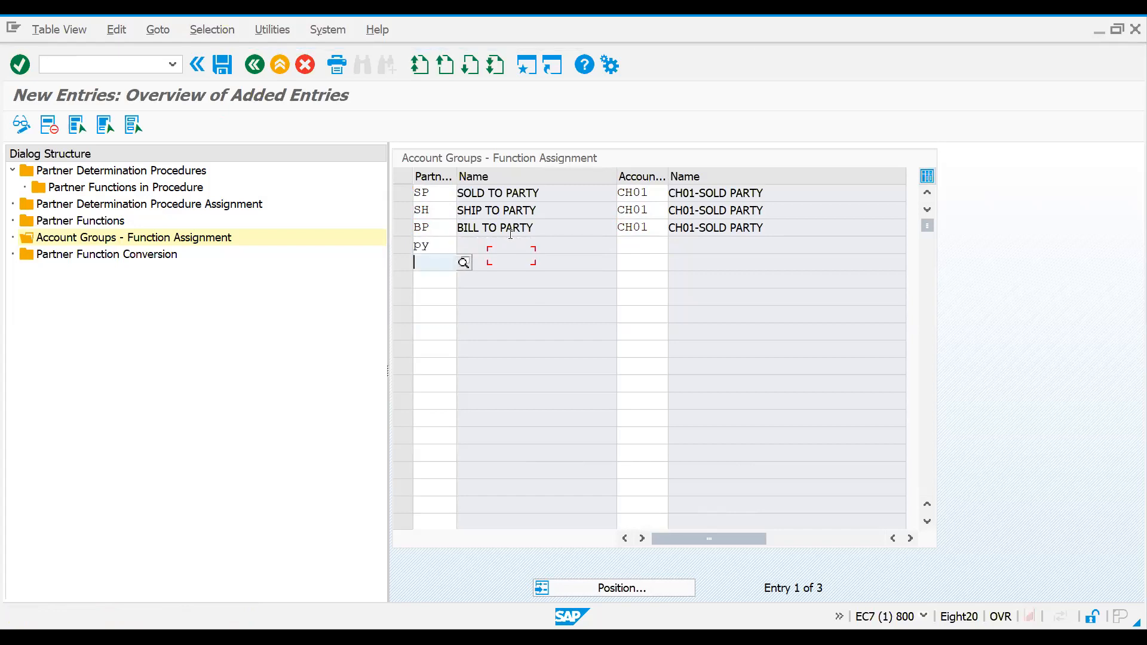
{"action": "left_click", "coordinate": [621, 244]}
{"action": "type", "text": "ch01"}
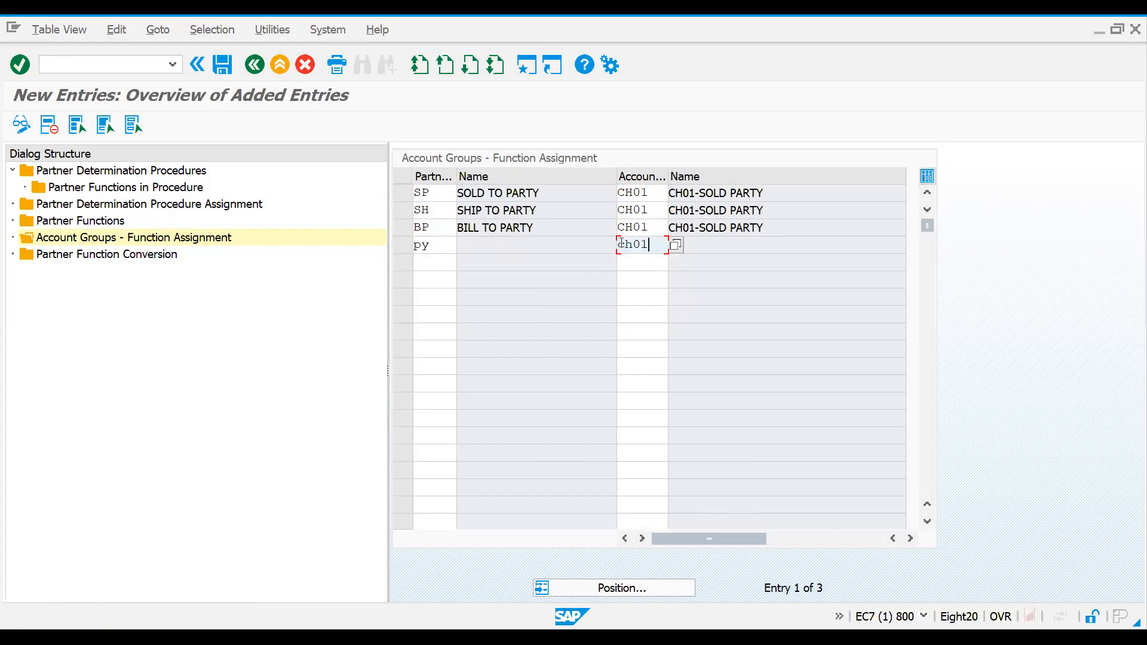
{"action": "key", "text": "Return"}
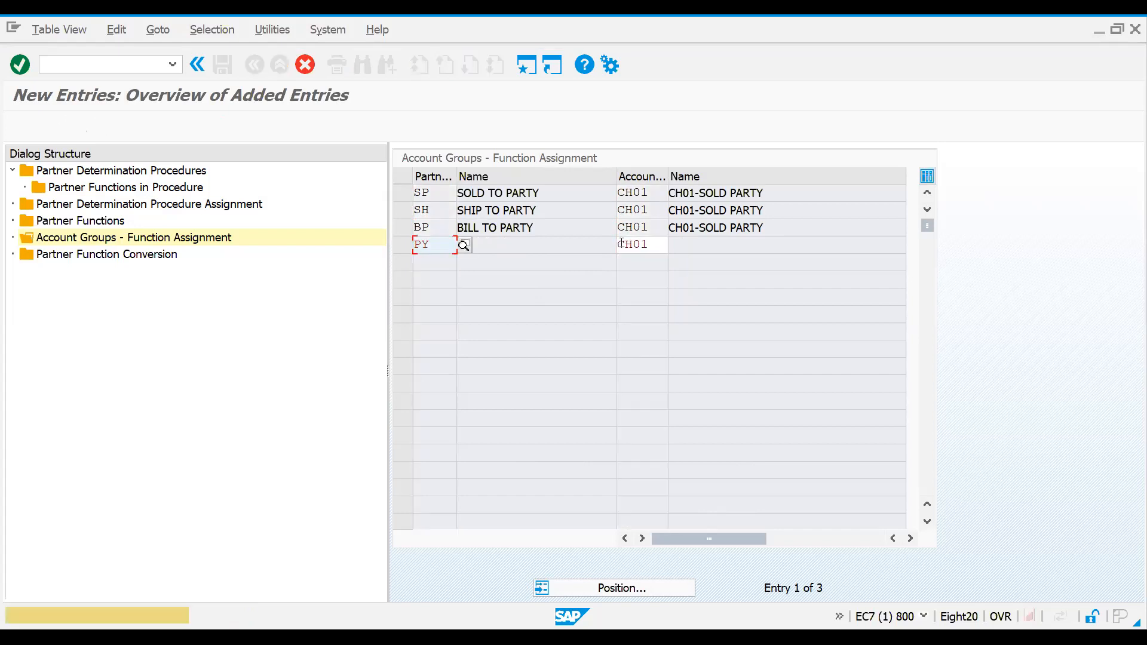
{"action": "key", "text": "Return"}
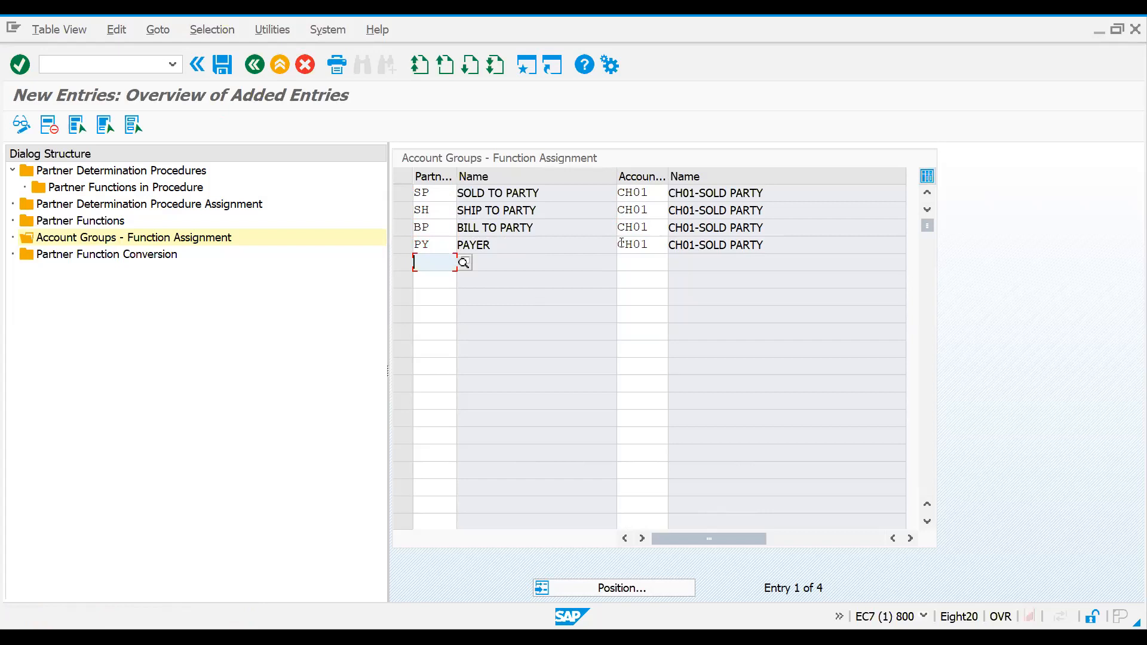
{"action": "key", "text": "ctrl+s"}
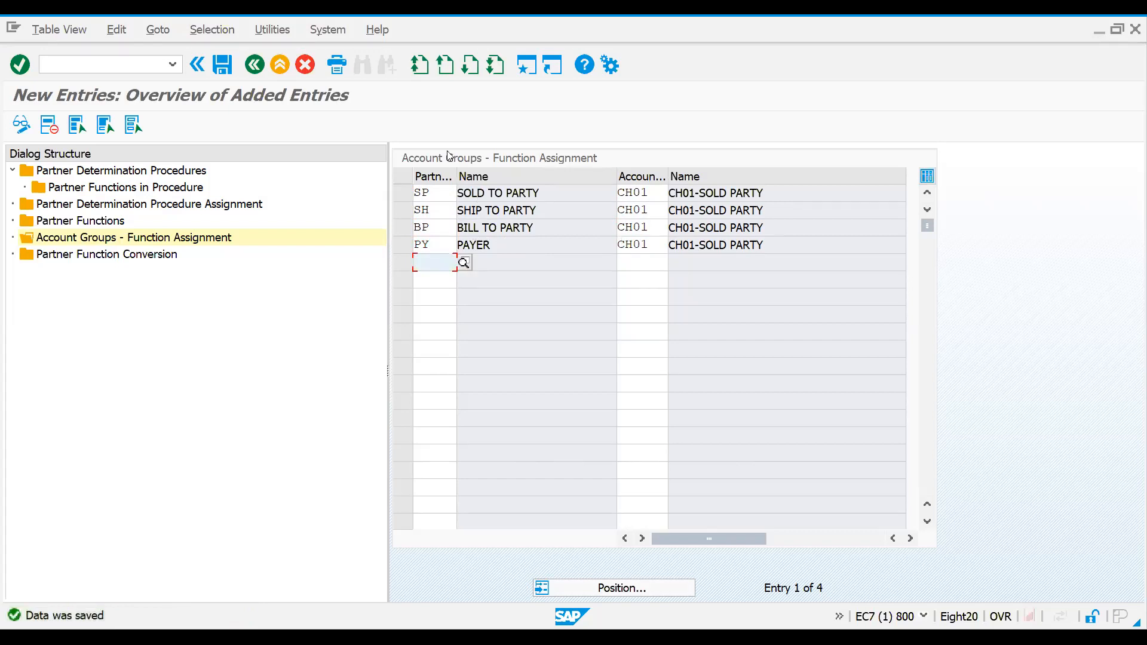
Check the Partner Functions overview, and locate procedure Z1CH to review the partner functions it contains.
{"action": "left_click", "coordinate": [94, 229]}
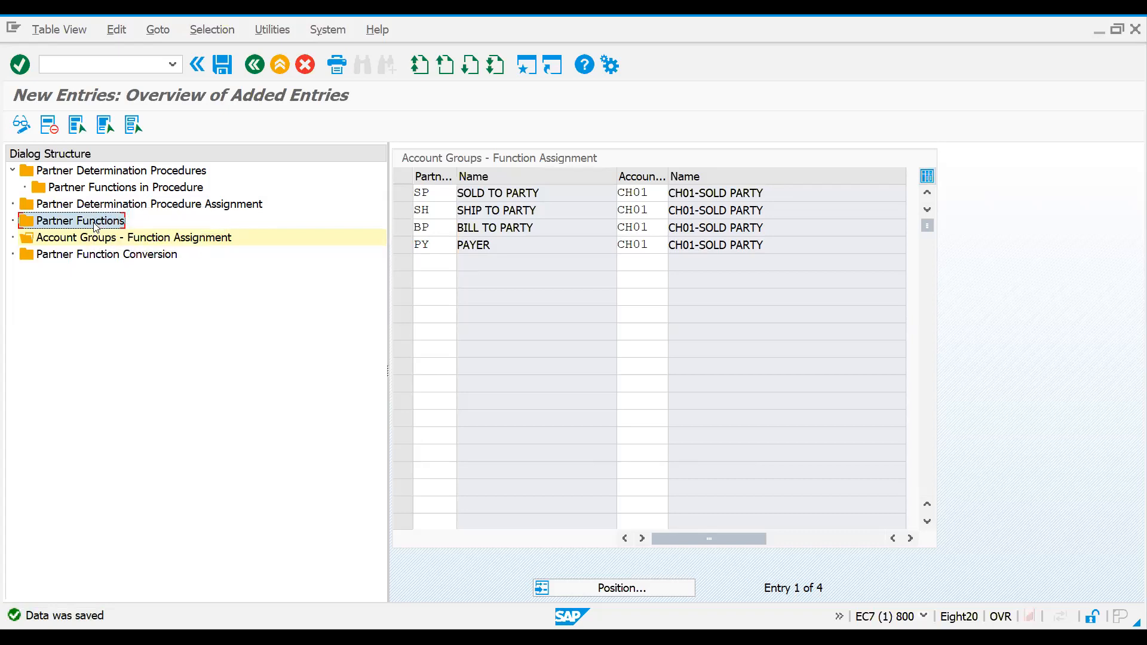
{"action": "double_click", "coordinate": [94, 225]}
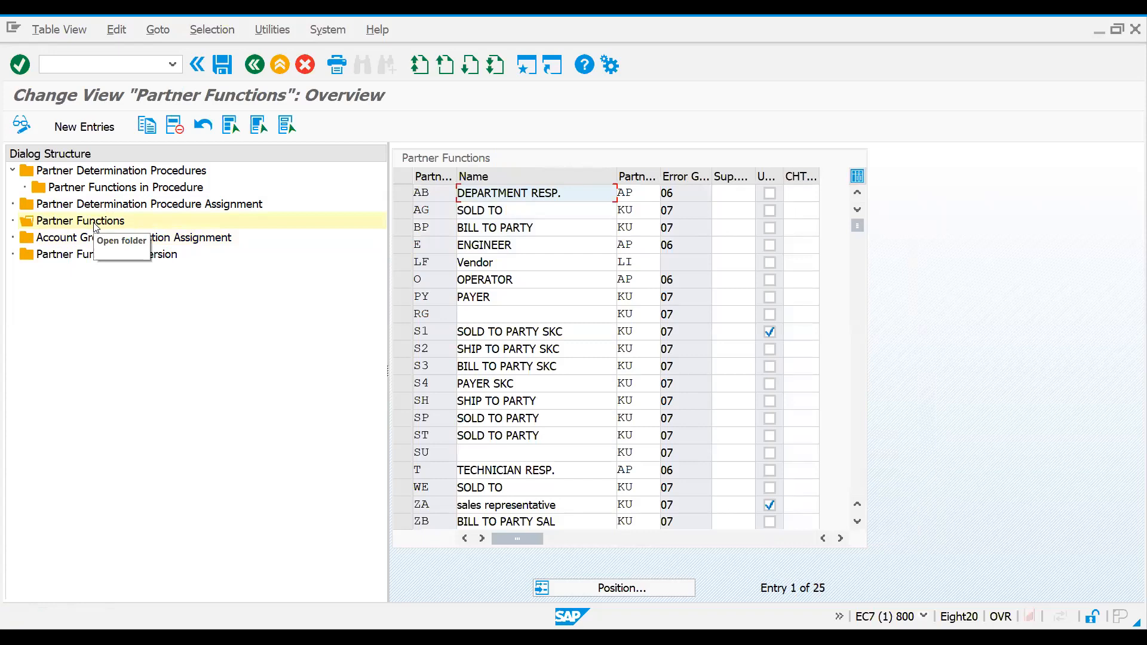
{"action": "double_click", "coordinate": [135, 172]}
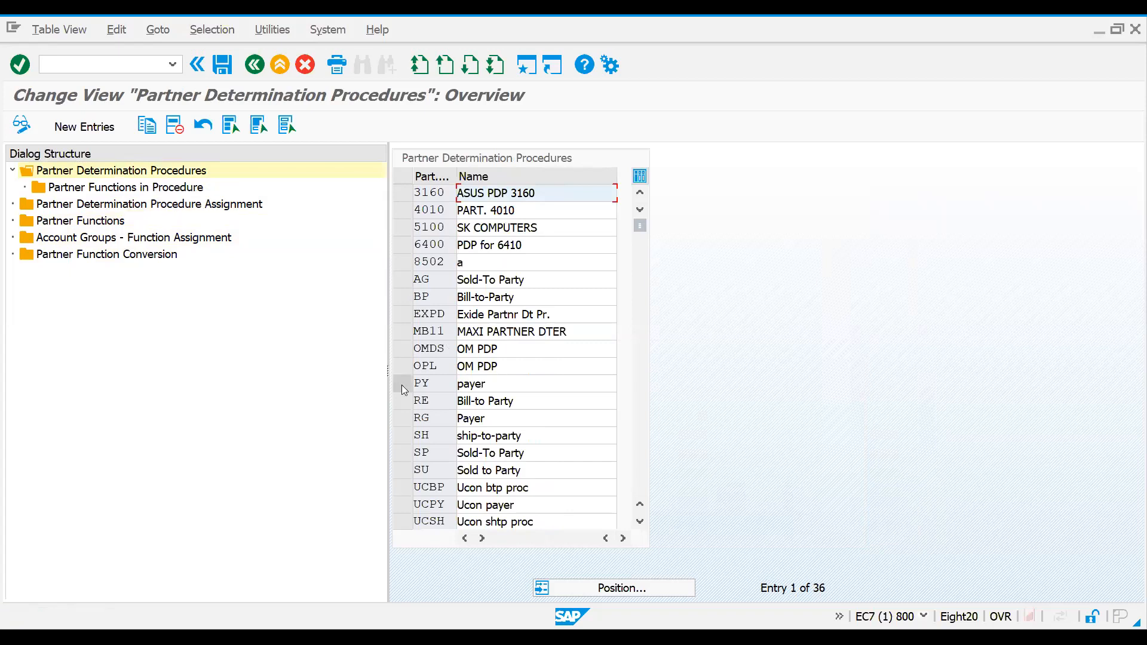
{"action": "left_click", "coordinate": [609, 591]}
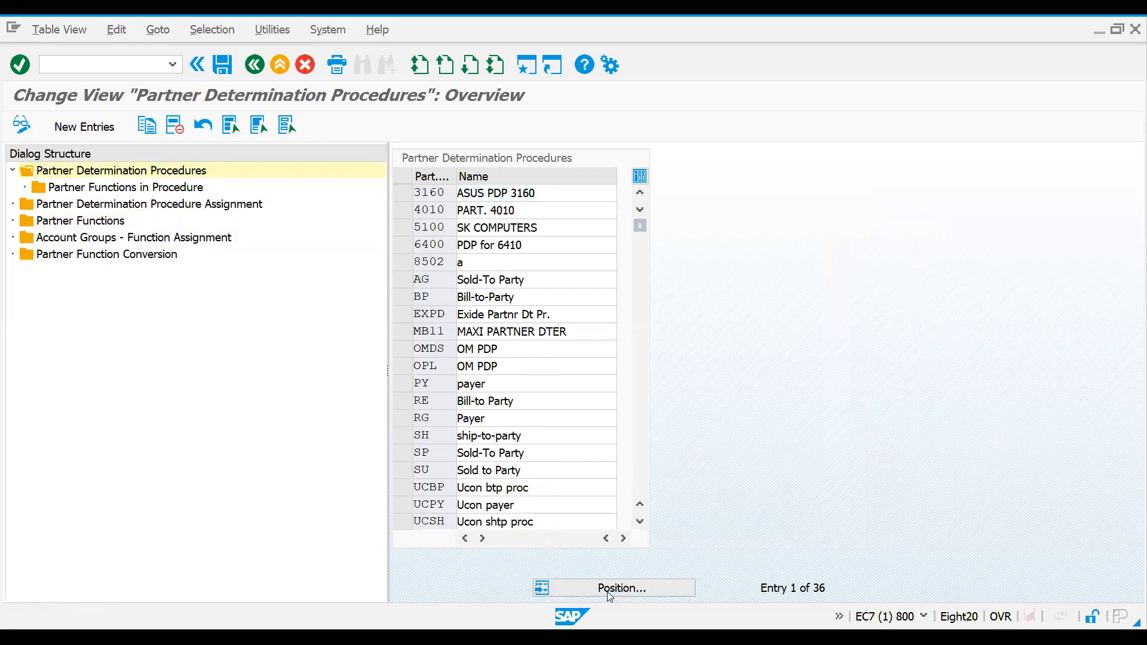
{"action": "type", "text": "z"}
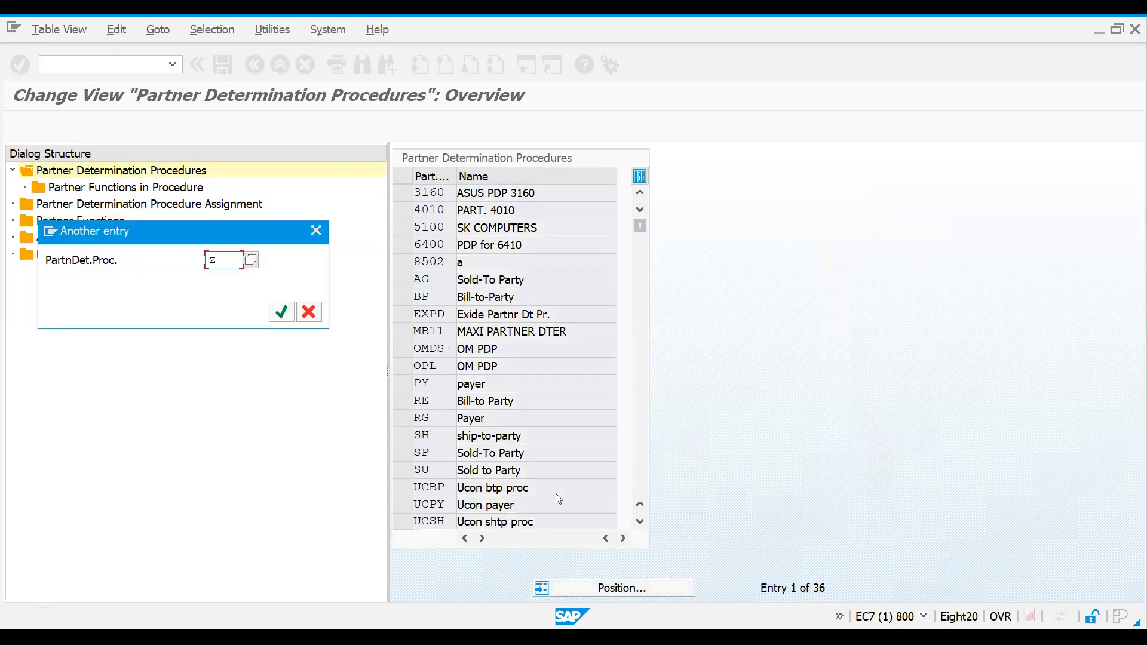
{"action": "type", "text": "c"}
{"action": "type", "text": "b1"}
{"action": "key", "text": "Return"}
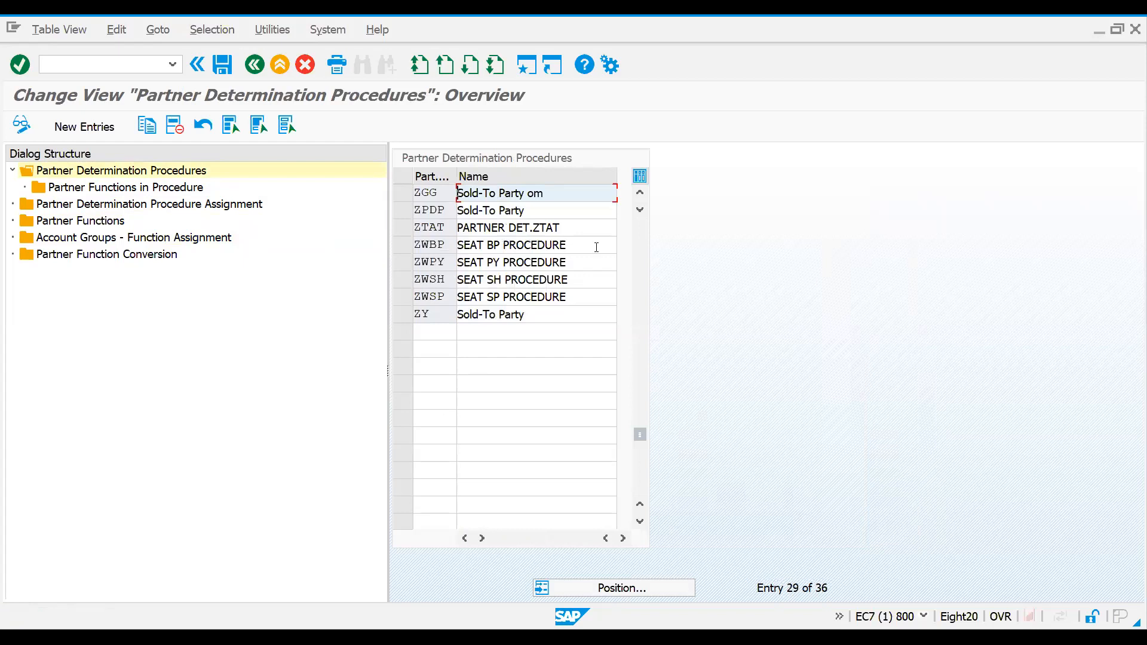
{"action": "left_click", "coordinate": [640, 238]}
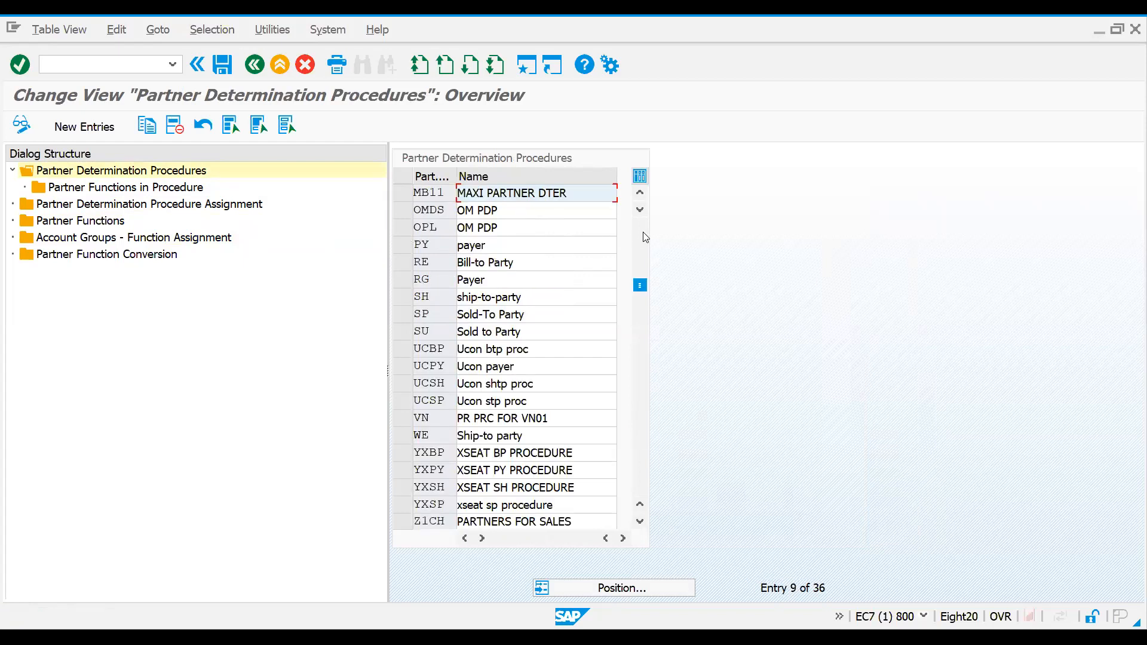
{"action": "left_click", "coordinate": [404, 523]}
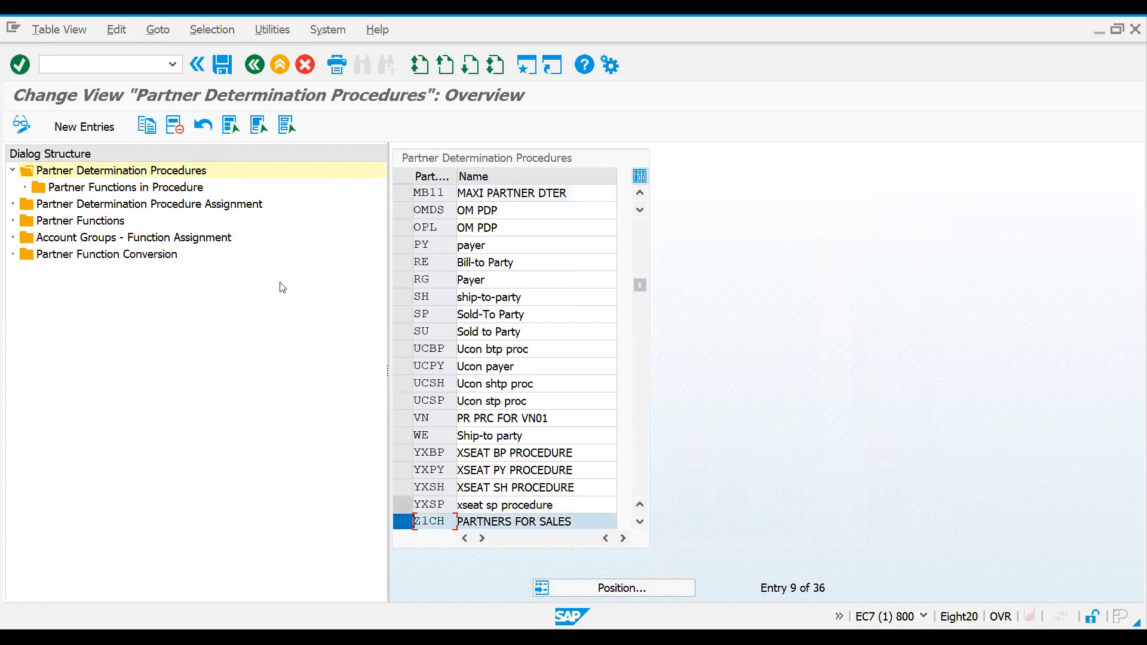
{"action": "double_click", "coordinate": [149, 187]}
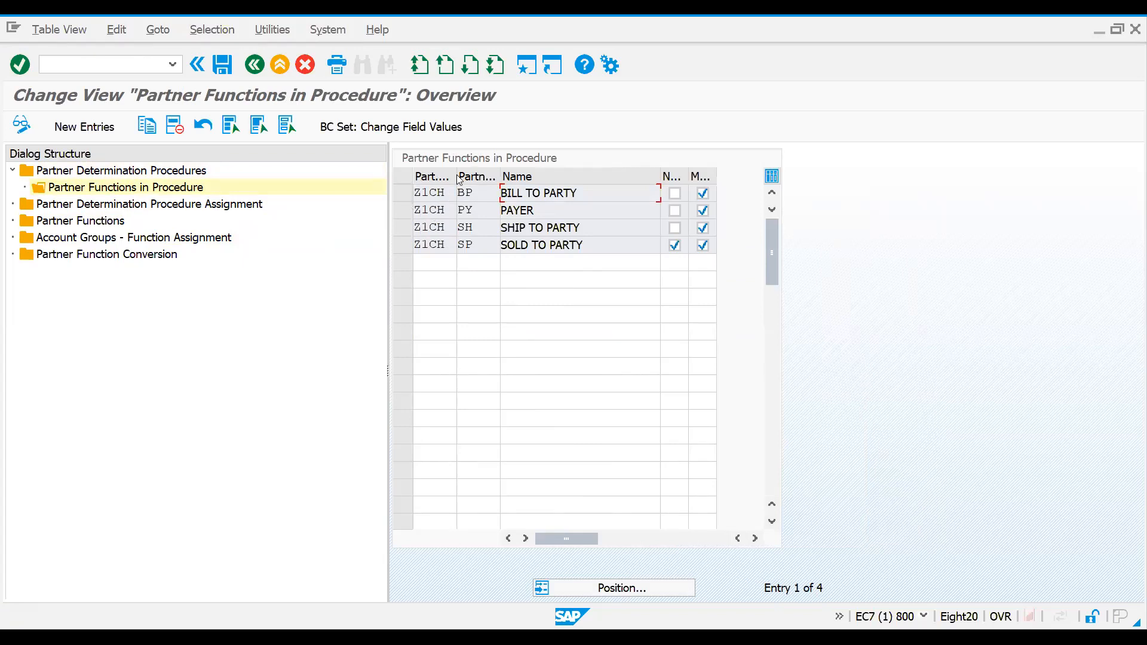
{"action": "left_click_drag", "start_coordinate": [458, 179], "coordinate": [466, 176]}
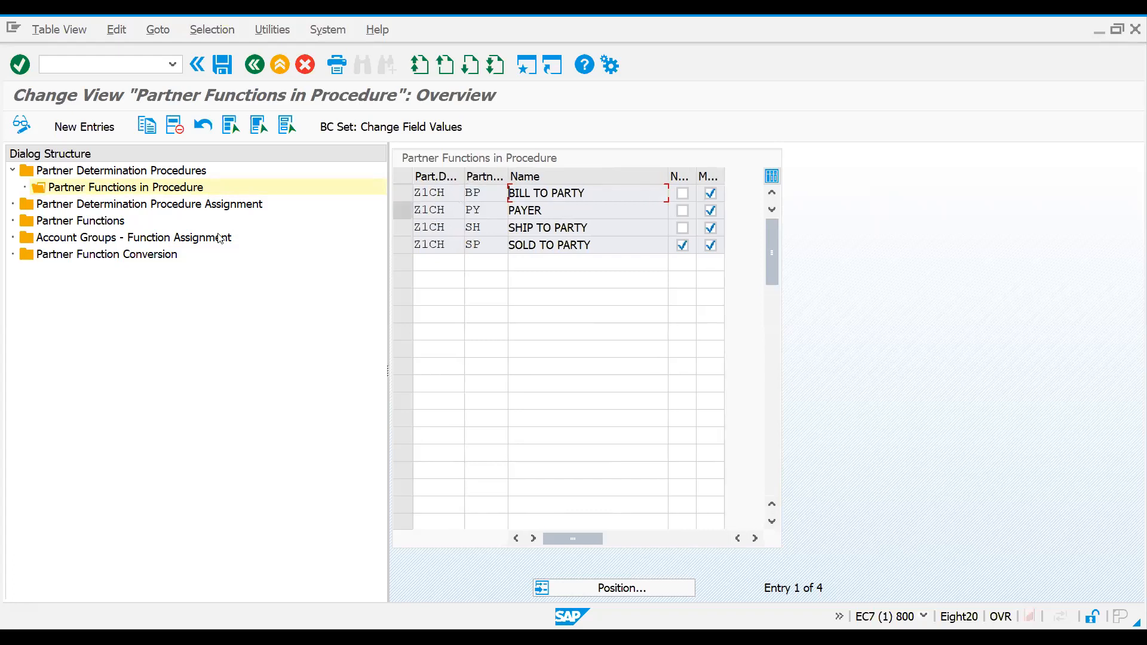
Recheck the procedure assignments of the account groups, return to the CH01 function assignments and save them again.
{"action": "double_click", "coordinate": [178, 209]}
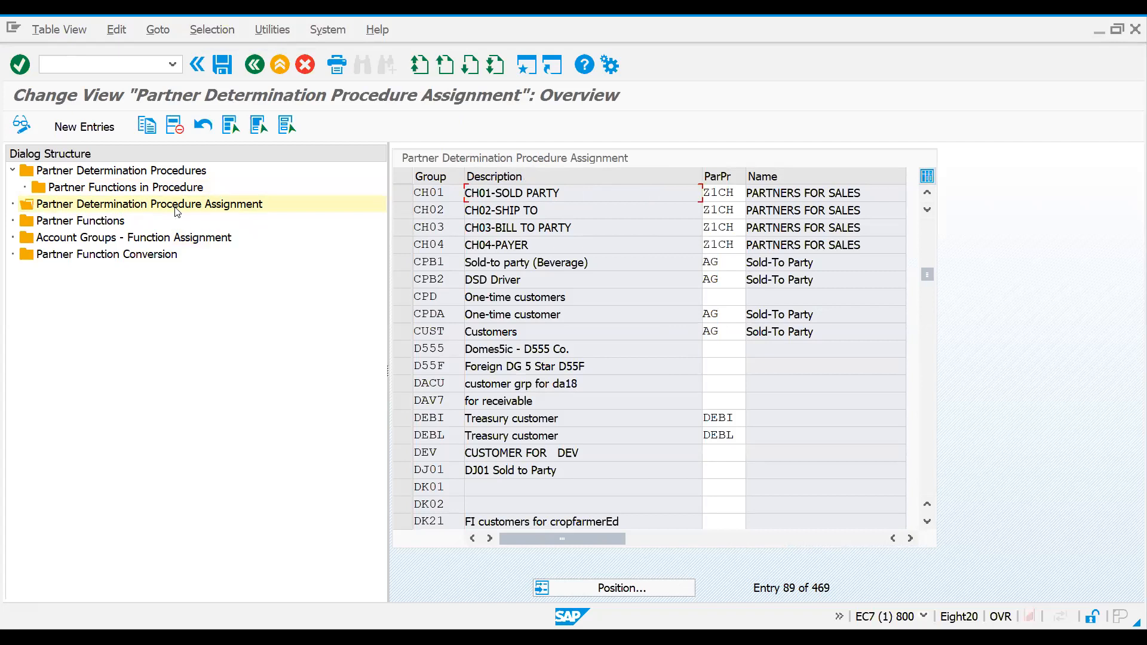
{"action": "double_click", "coordinate": [138, 241]}
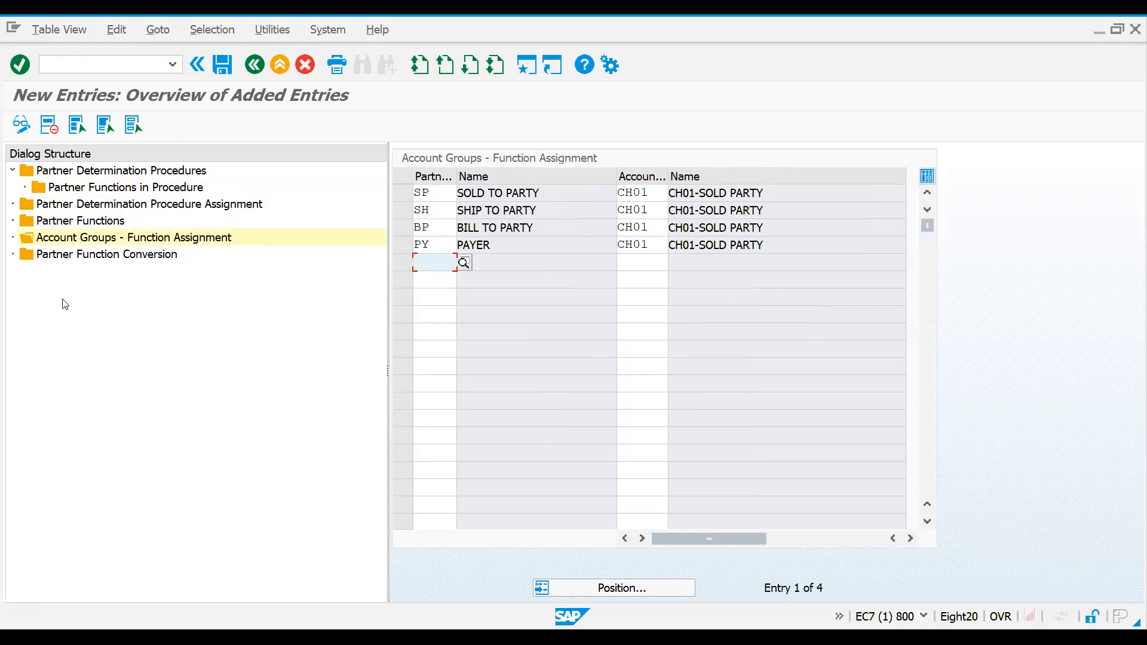
{"action": "left_click", "coordinate": [221, 64]}
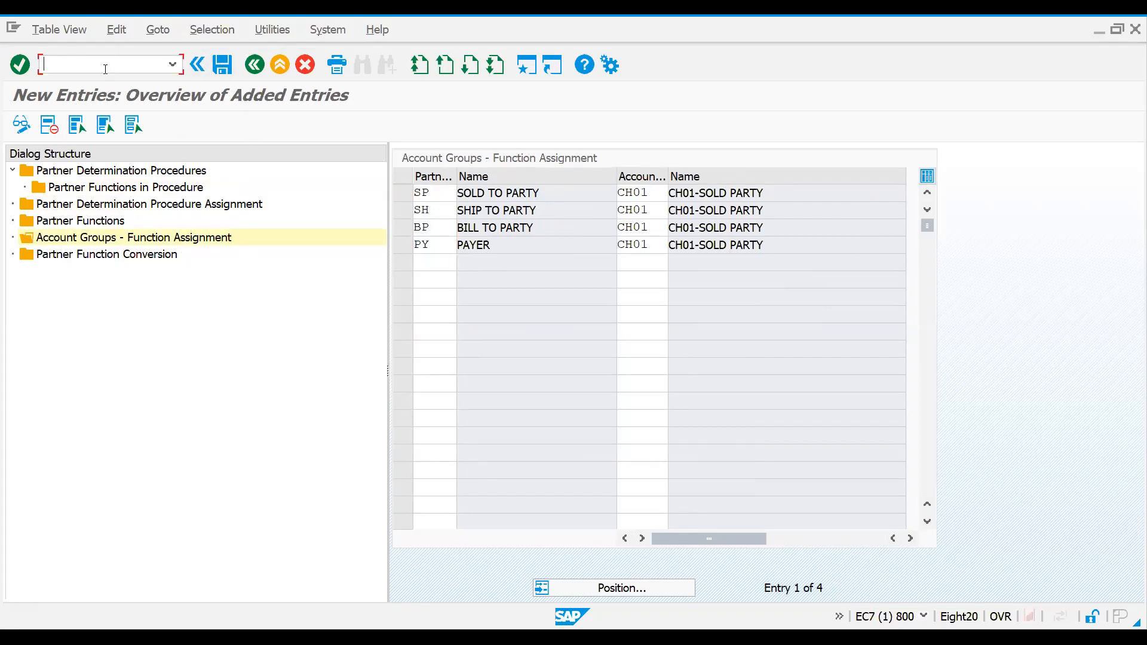
{"action": "left_click", "coordinate": [223, 67]}
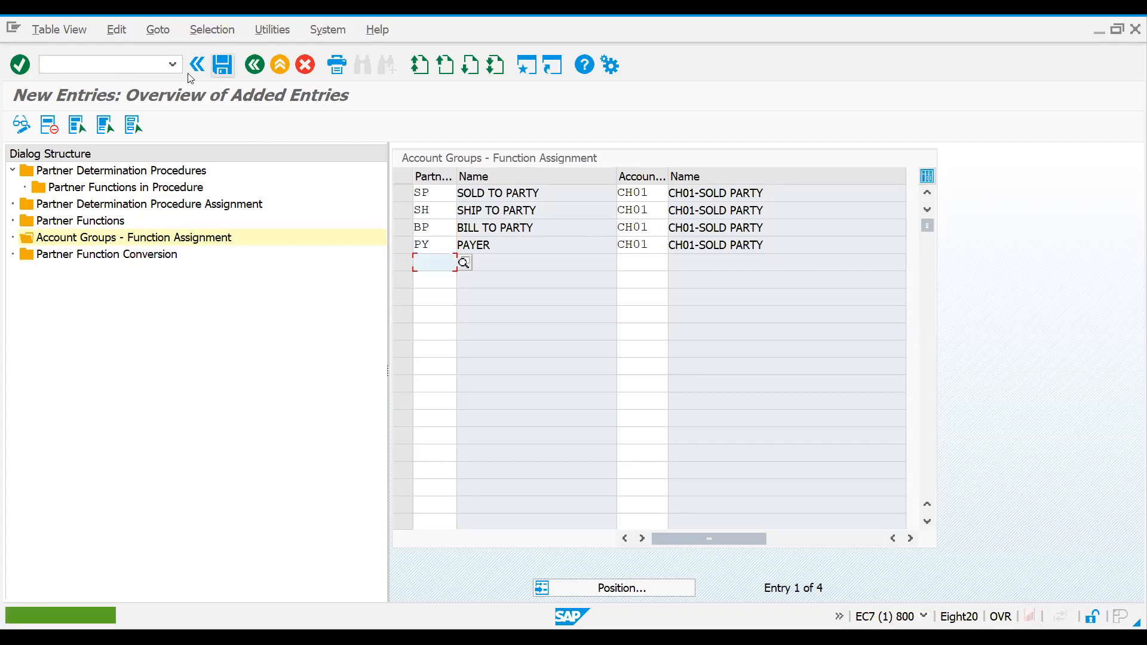
Open customer creation (XD01) in a new session and choose account group CH01-SOLD PARTY.
{"action": "left_click", "coordinate": [128, 68]}
{"action": "type", "text": "/"}
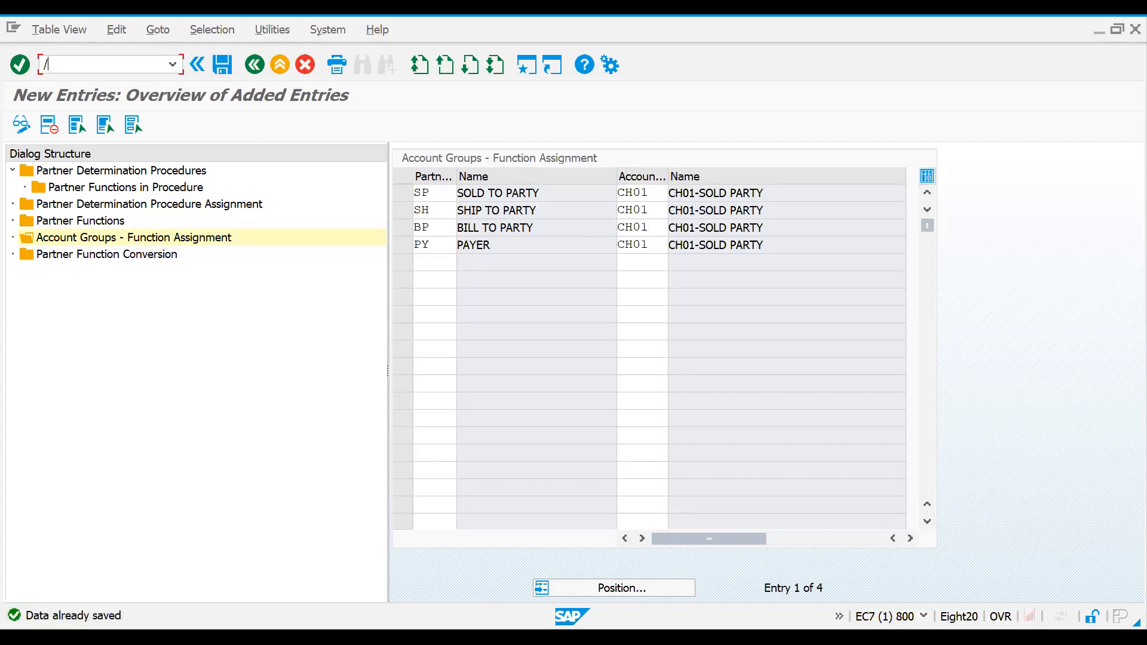
{"action": "type", "text": "oxd01"}
{"action": "key", "text": "Return"}
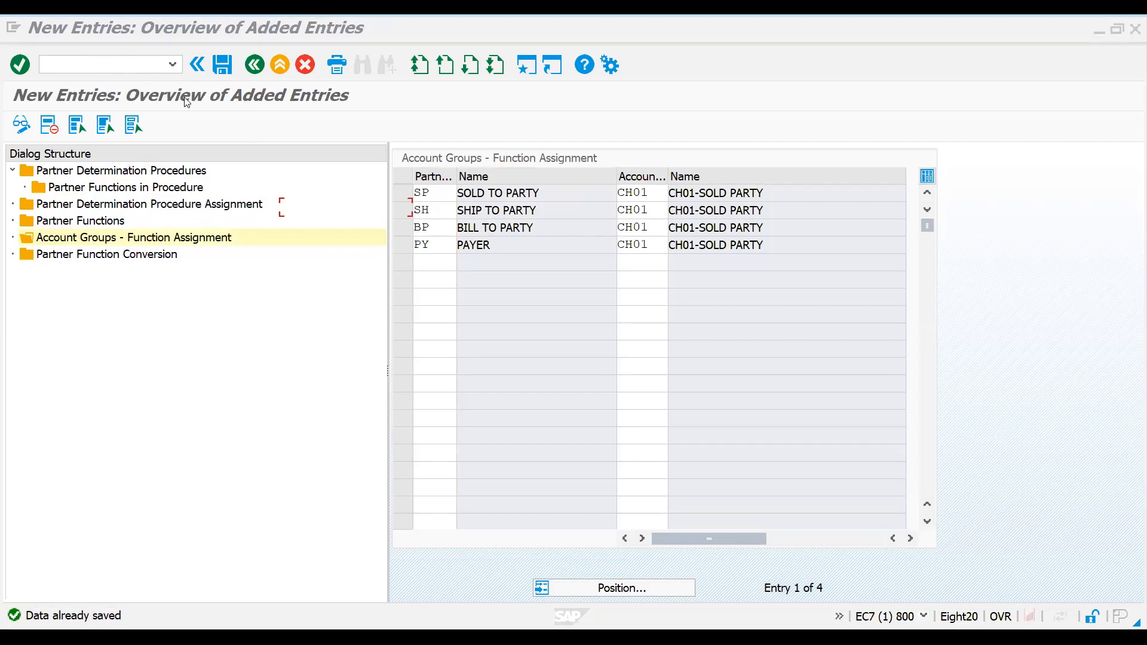
{"action": "key", "text": "F4"}
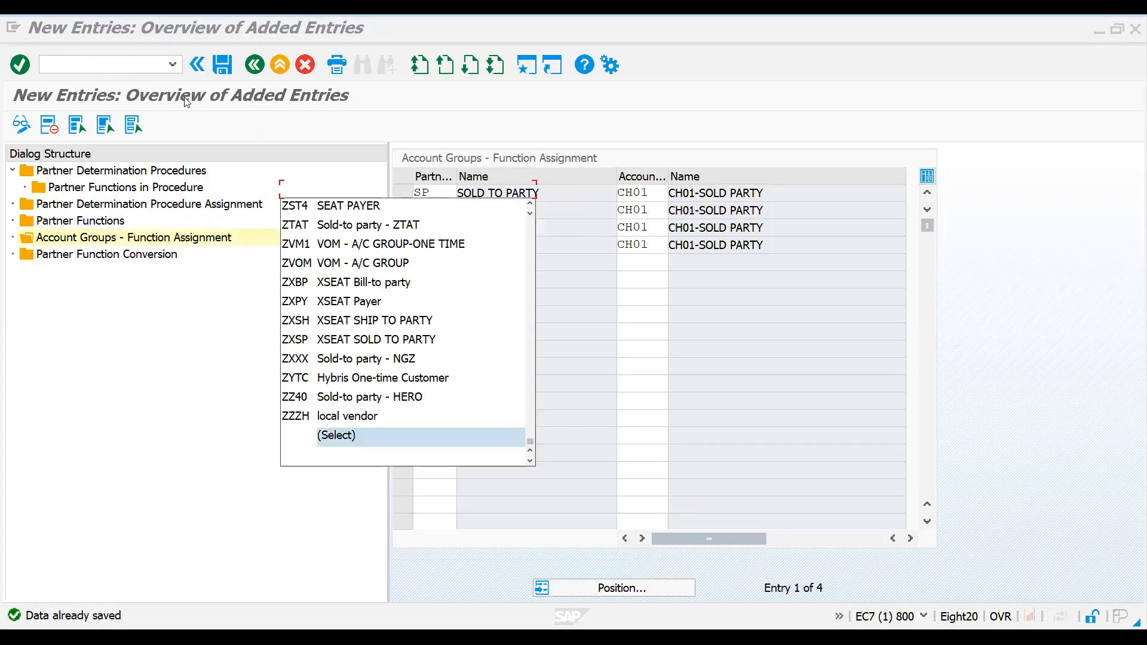
{"action": "type", "text": "ch"}
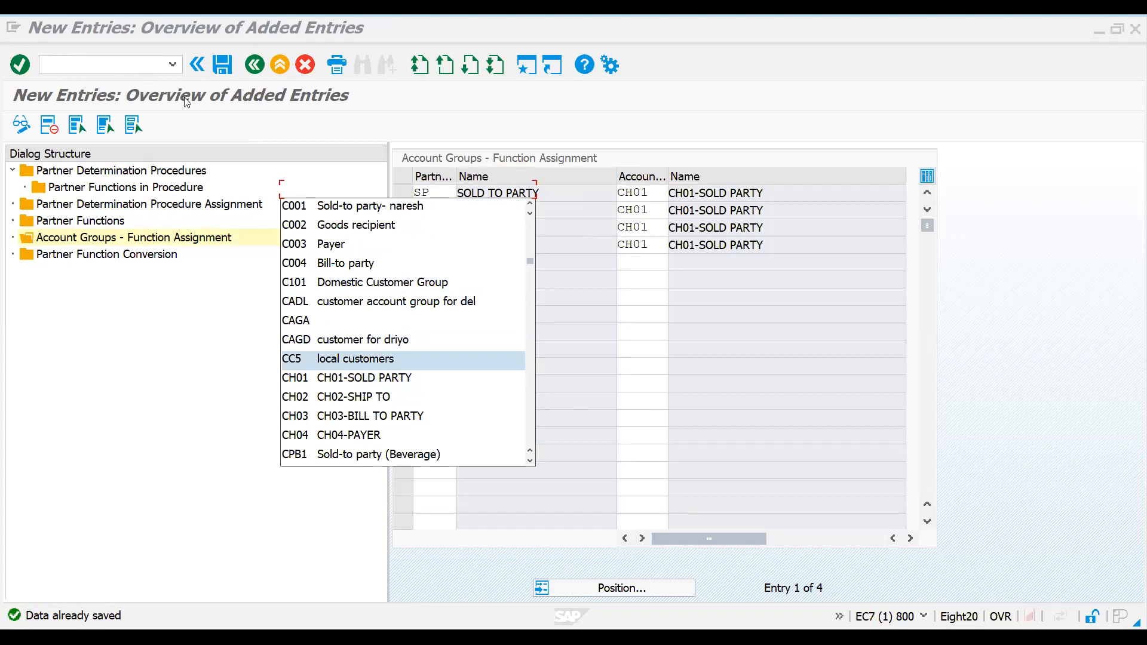
{"action": "key", "text": "Return"}
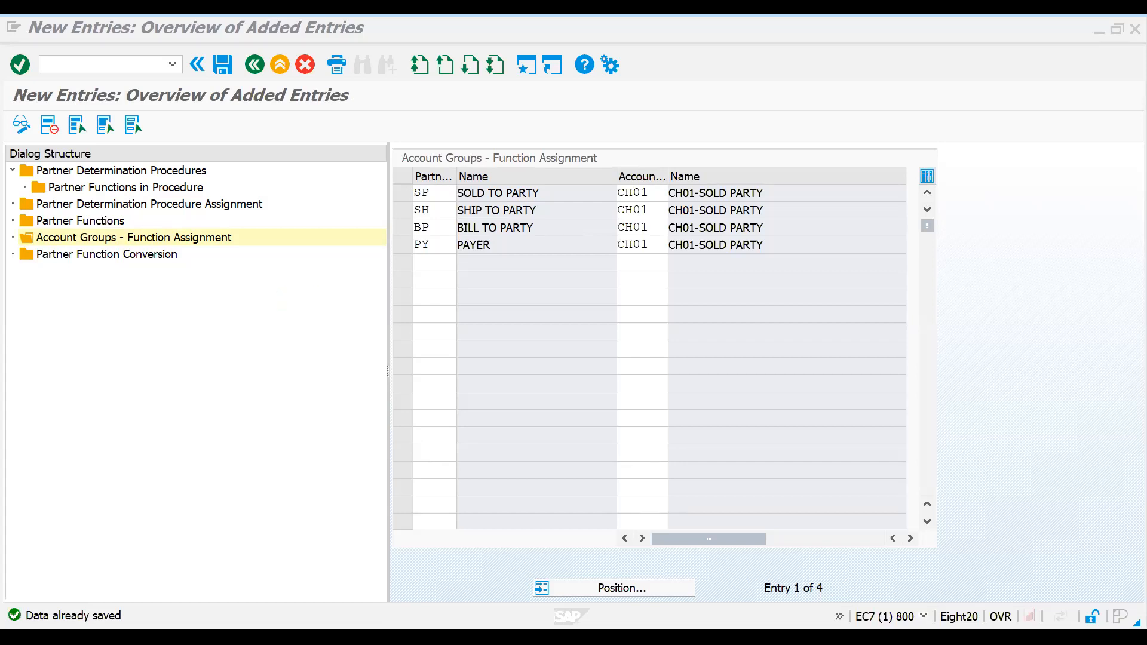
Set the new customer's sales area to sales organization 1CHM, distribution channel GR and division XG.
{"action": "type", "text": "1"}
{"action": "key", "text": "Down"}
{"action": "key", "text": "Down"}
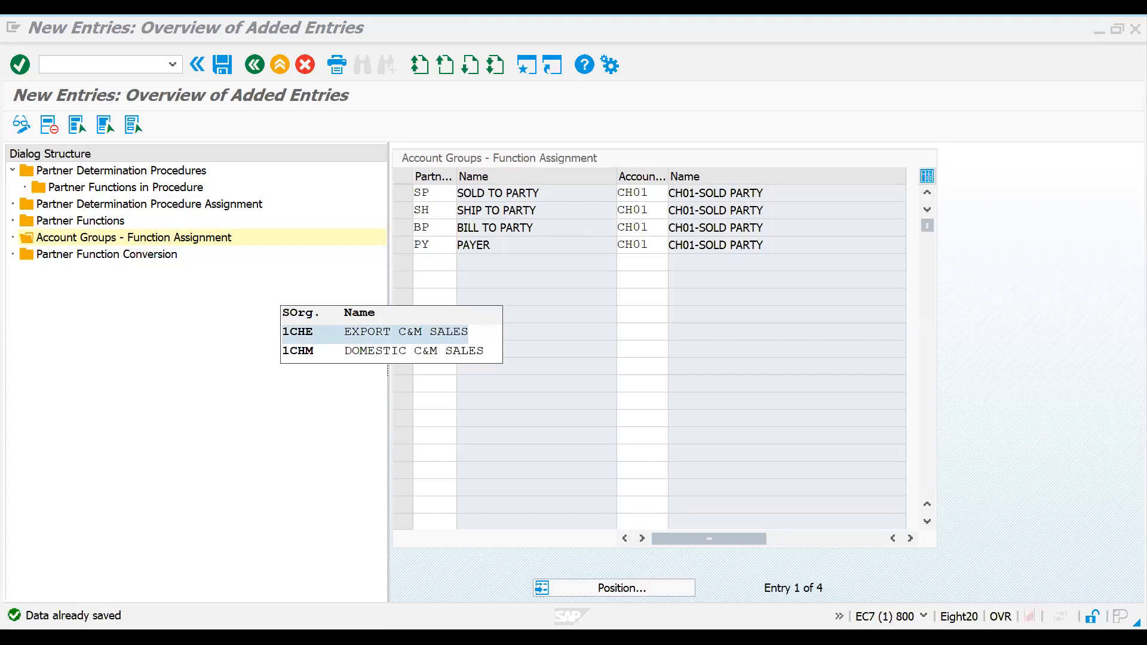
{"action": "key", "text": "Return"}
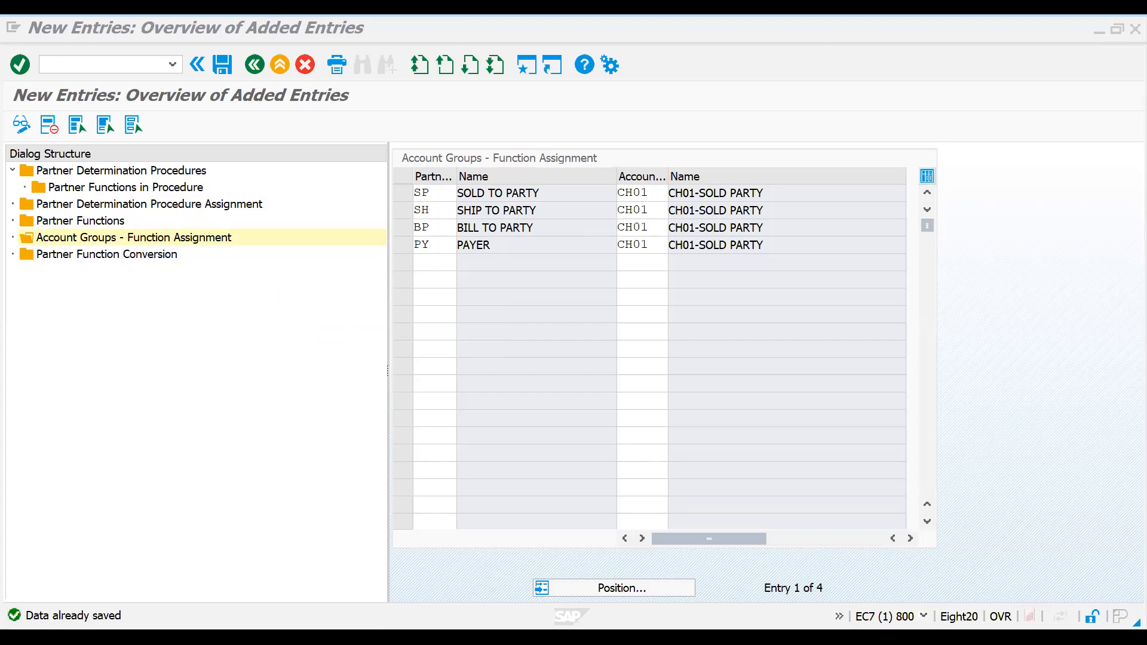
{"action": "type", "text": "g"}
{"action": "key", "text": "Down"}
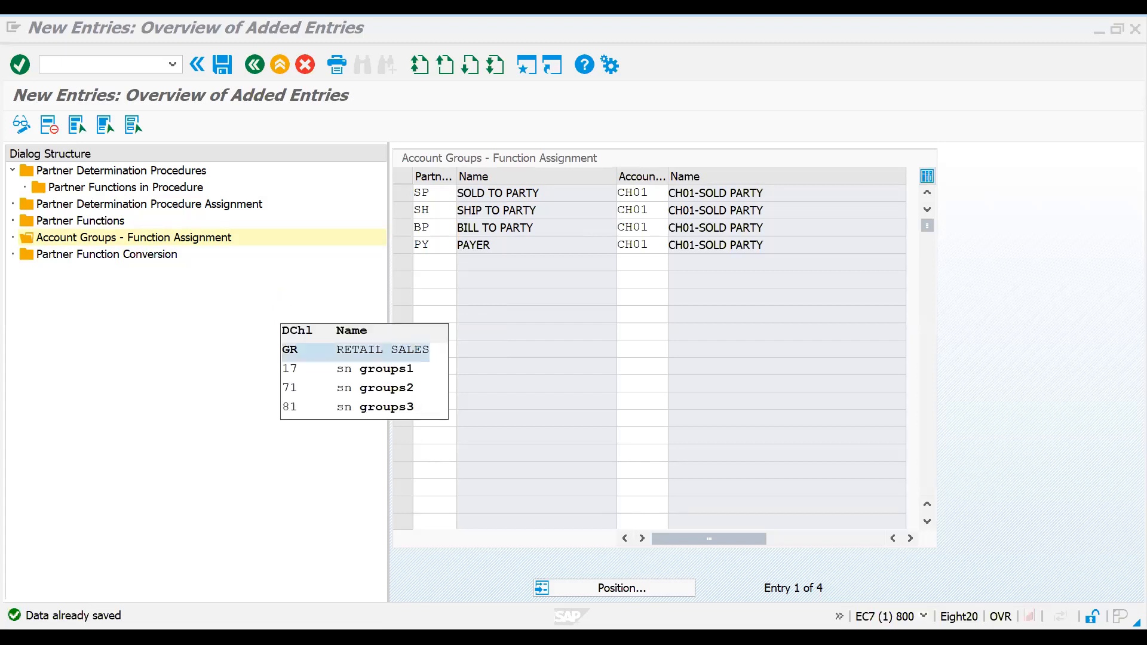
{"action": "key", "text": "Return"}
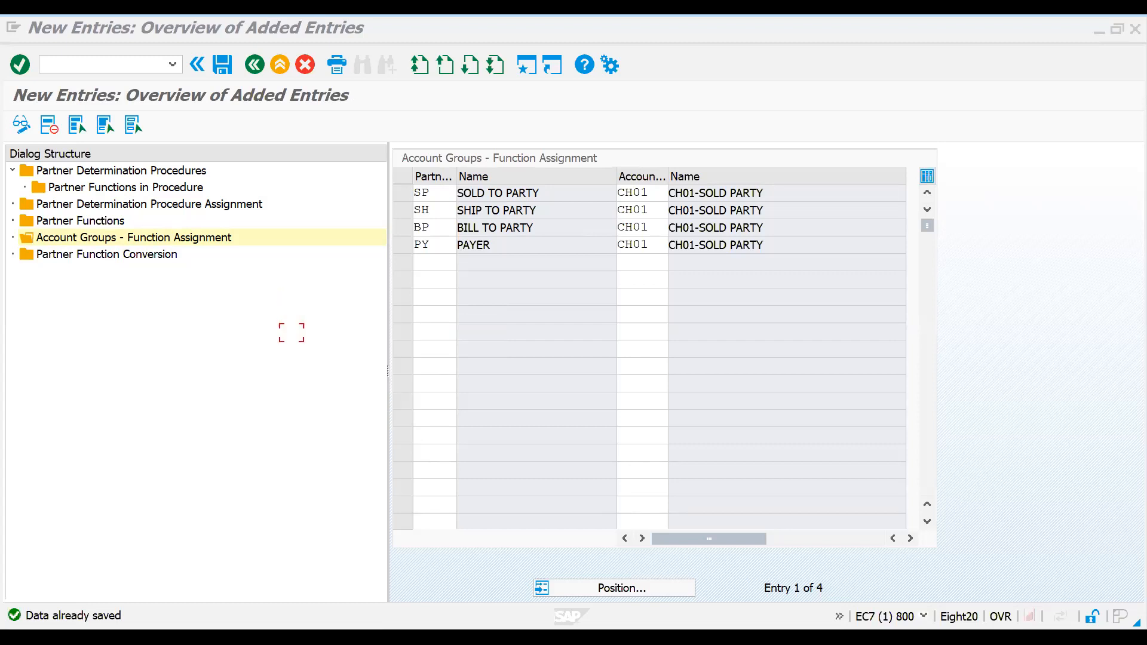
{"action": "type", "text": "x"}
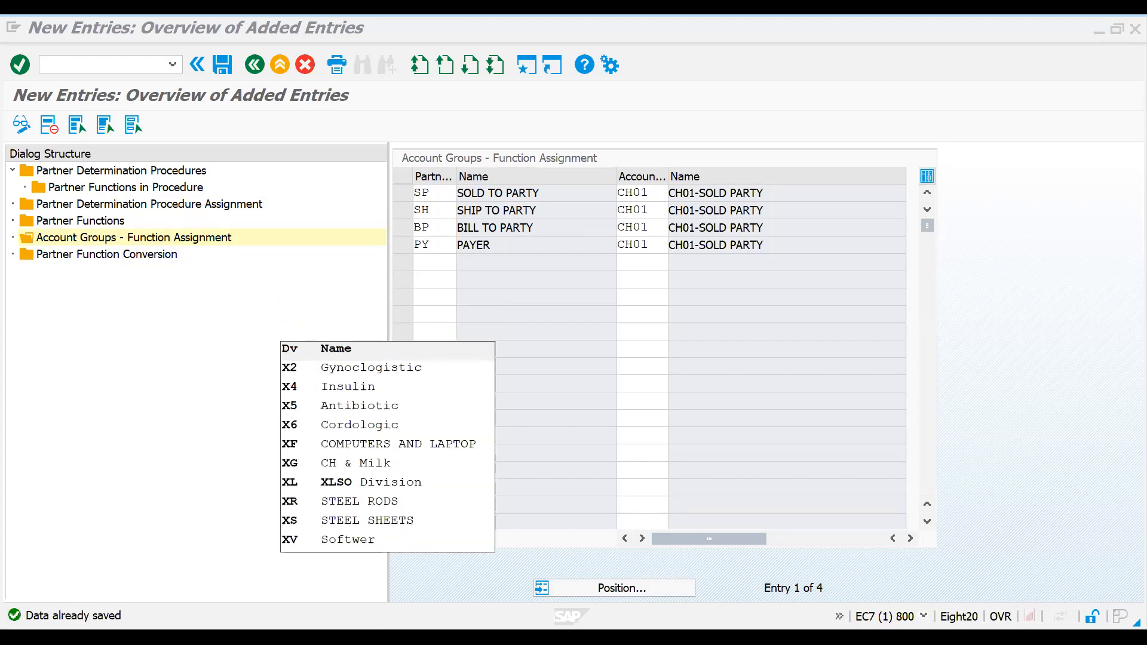
{"action": "type", "text": "g"}
{"action": "key", "text": "Down"}
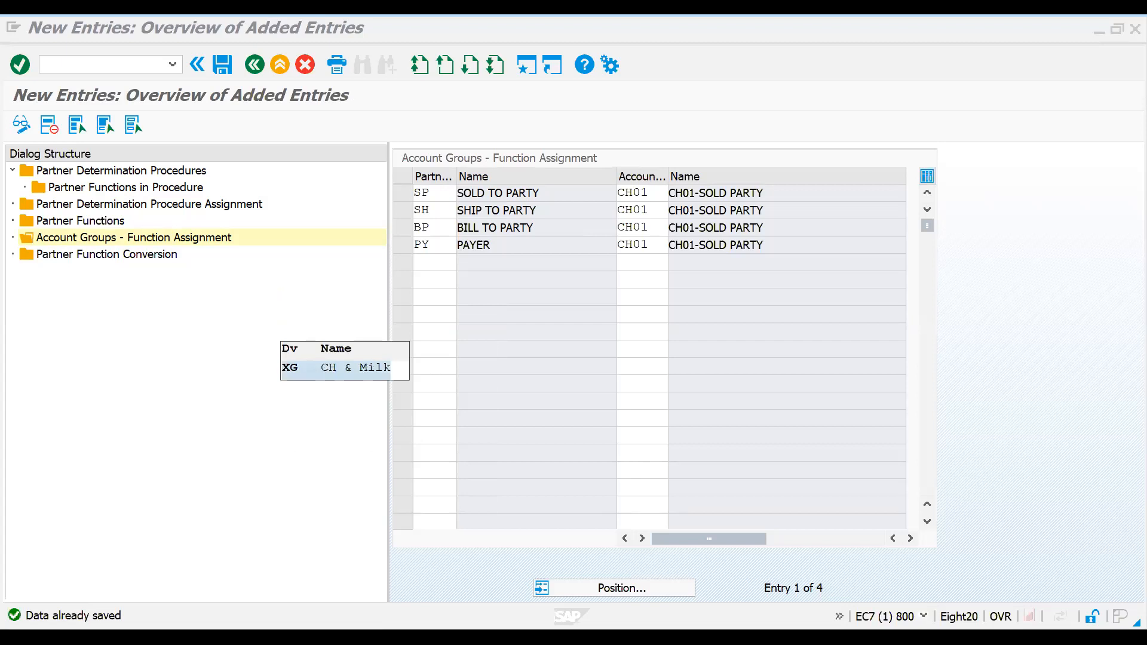
{"action": "key", "text": "Return"}
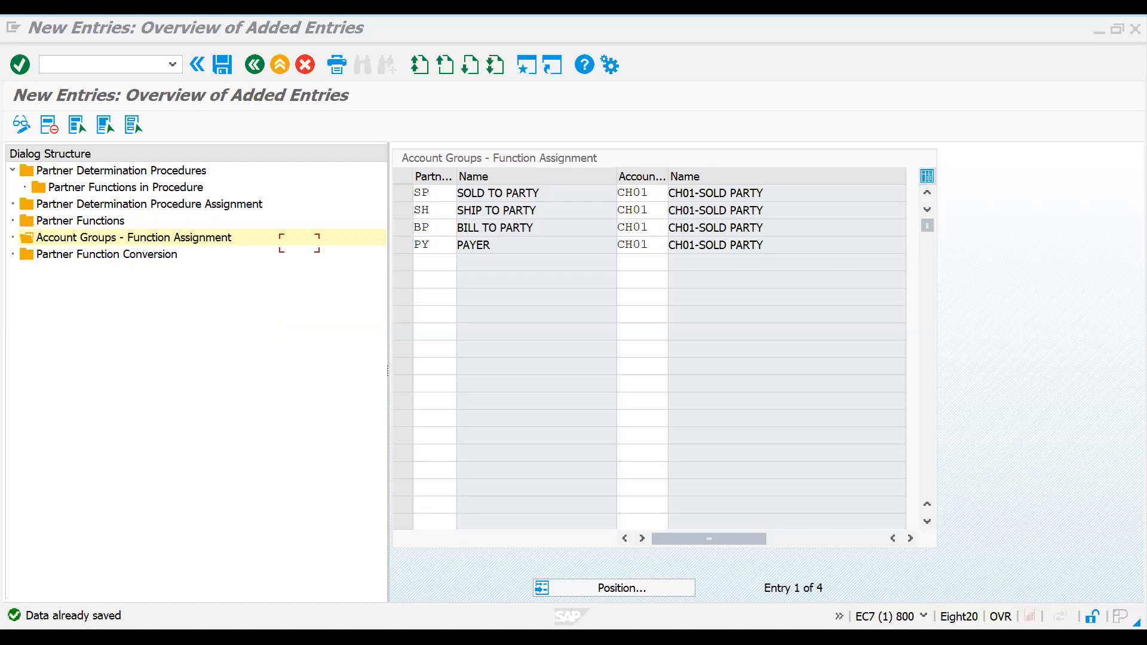
Set the new customer's company code to 1CHM.
{"action": "type", "text": "1CHM"}
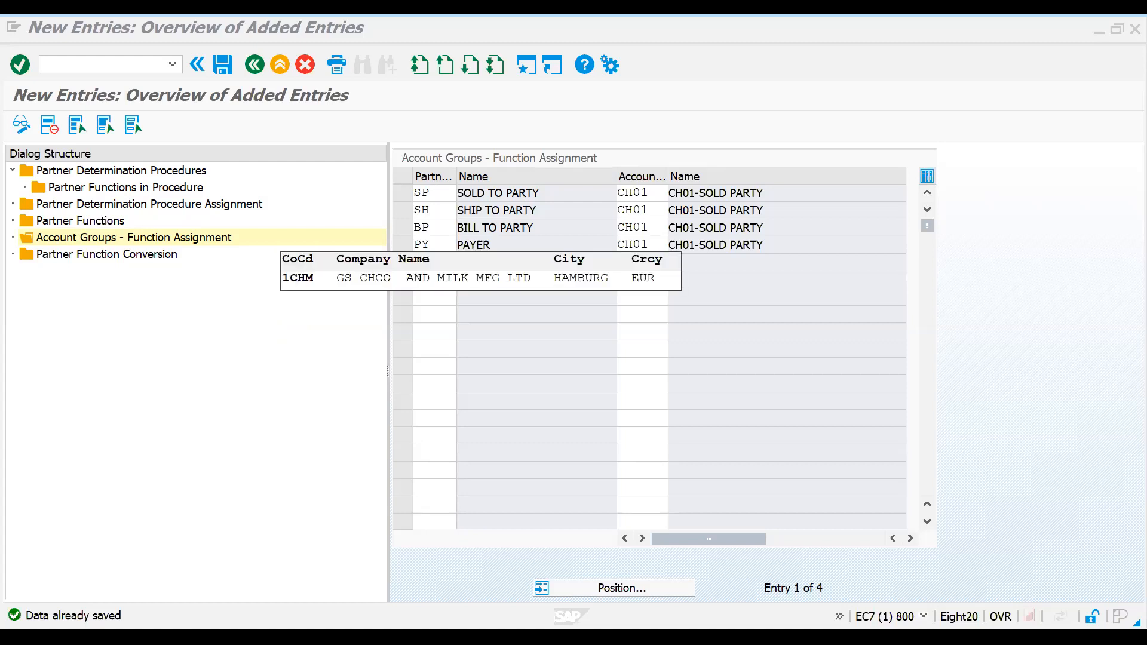
{"action": "key", "text": "Down"}
{"action": "key", "text": "Return"}
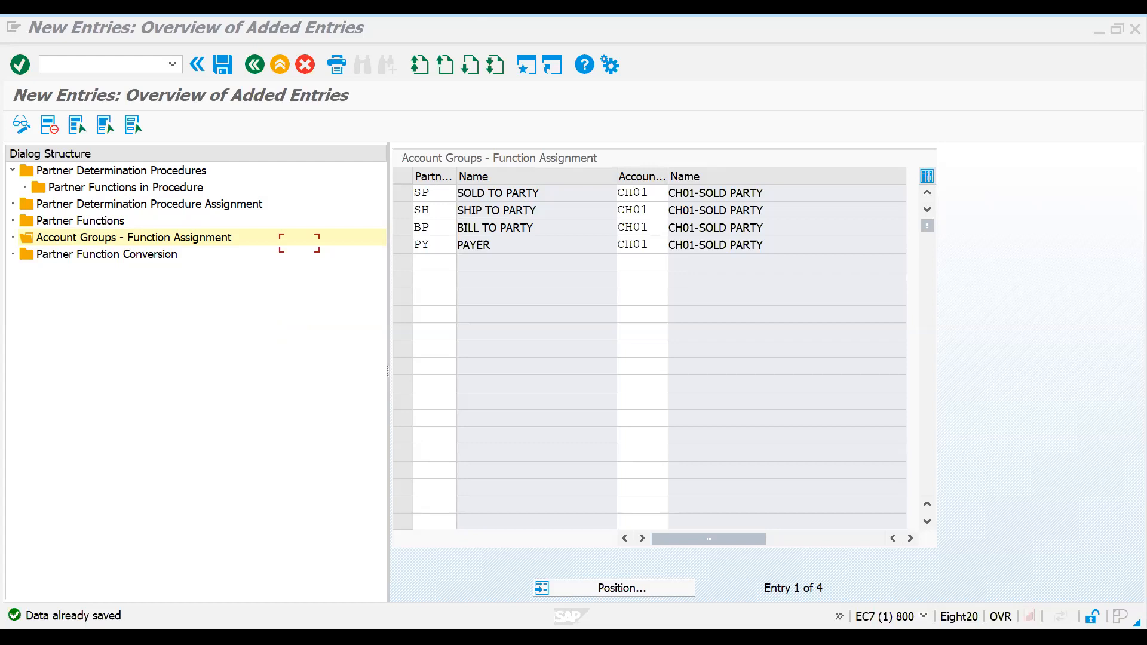
Return to the customer creation dialog, dismiss the error and continue to the general data with the customer number left blank.
{"action": "left_click", "coordinate": [723, 383]}
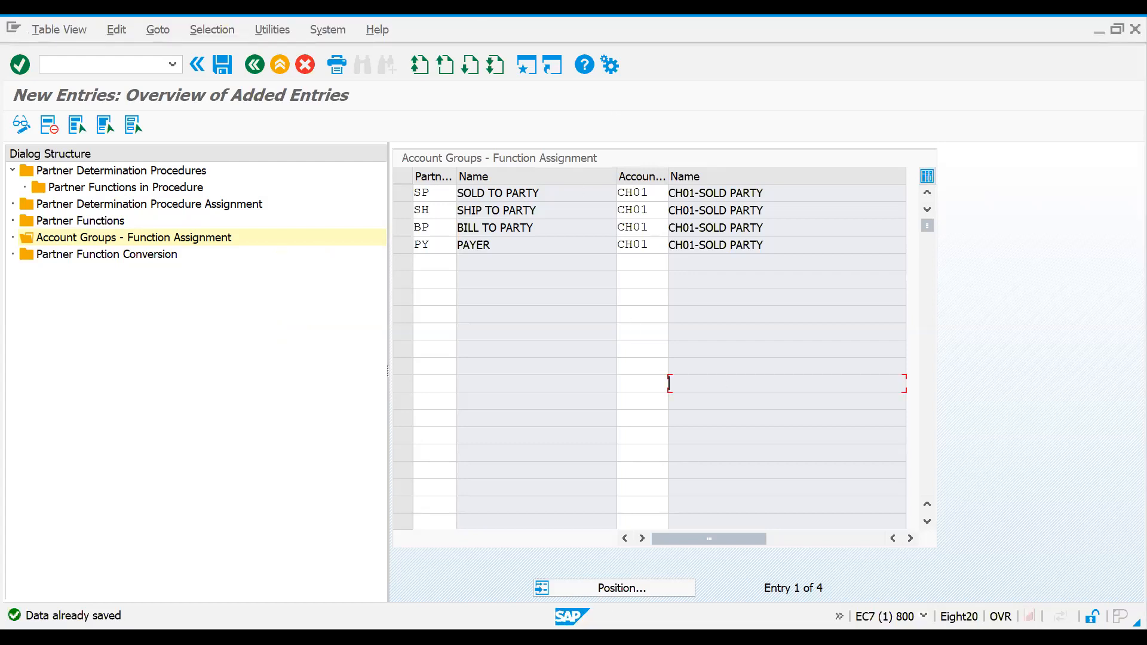
{"action": "key", "text": "alt+Tab"}
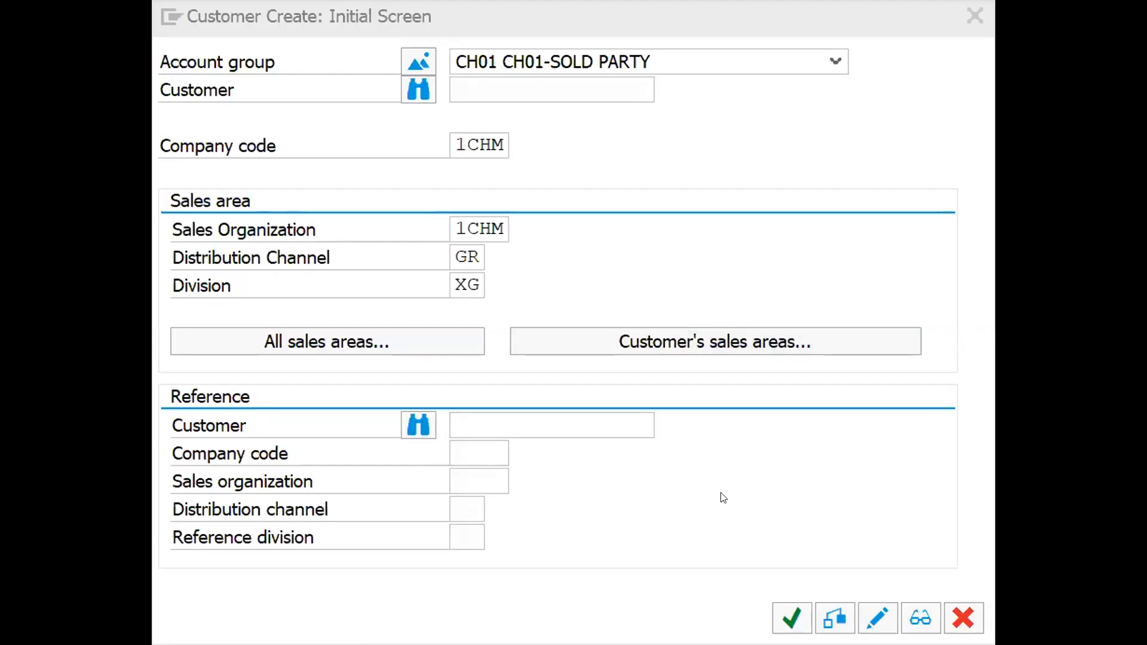
{"action": "left_click", "coordinate": [708, 23]}
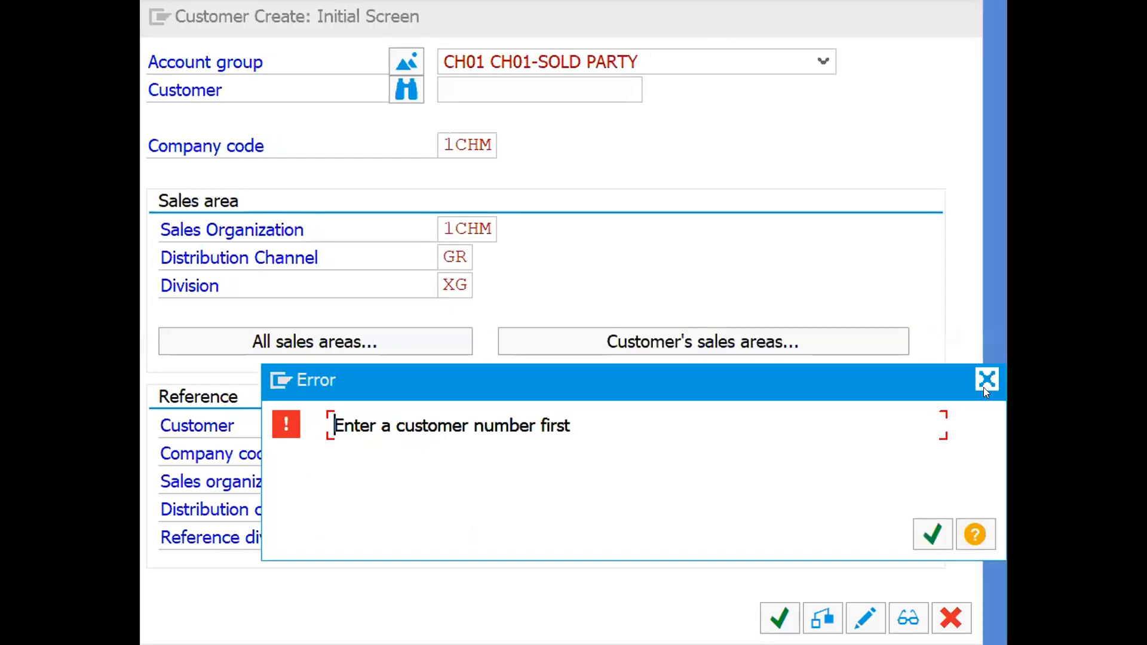
{"action": "left_click", "coordinate": [987, 380]}
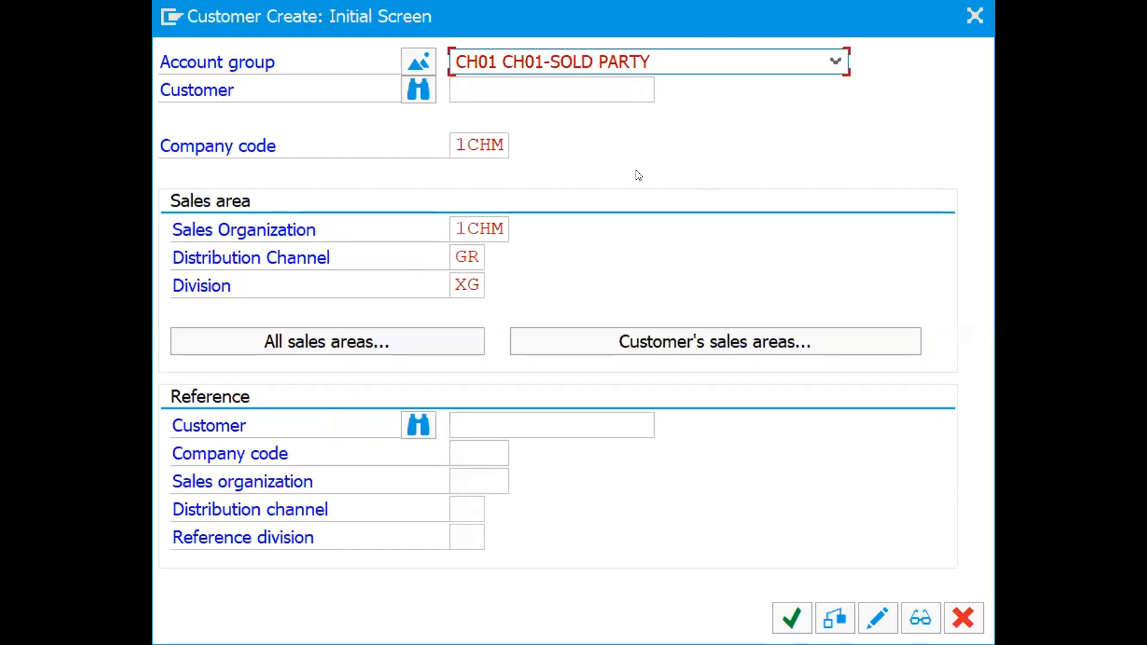
{"action": "left_click", "coordinate": [518, 96]}
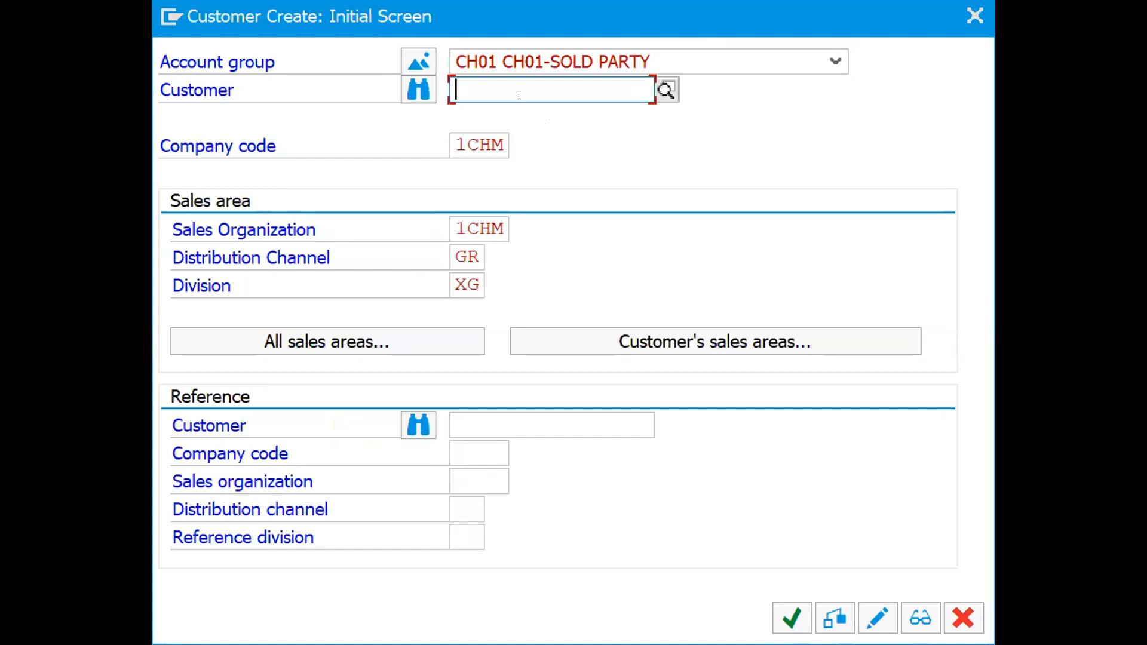
{"action": "left_click", "coordinate": [782, 609]}
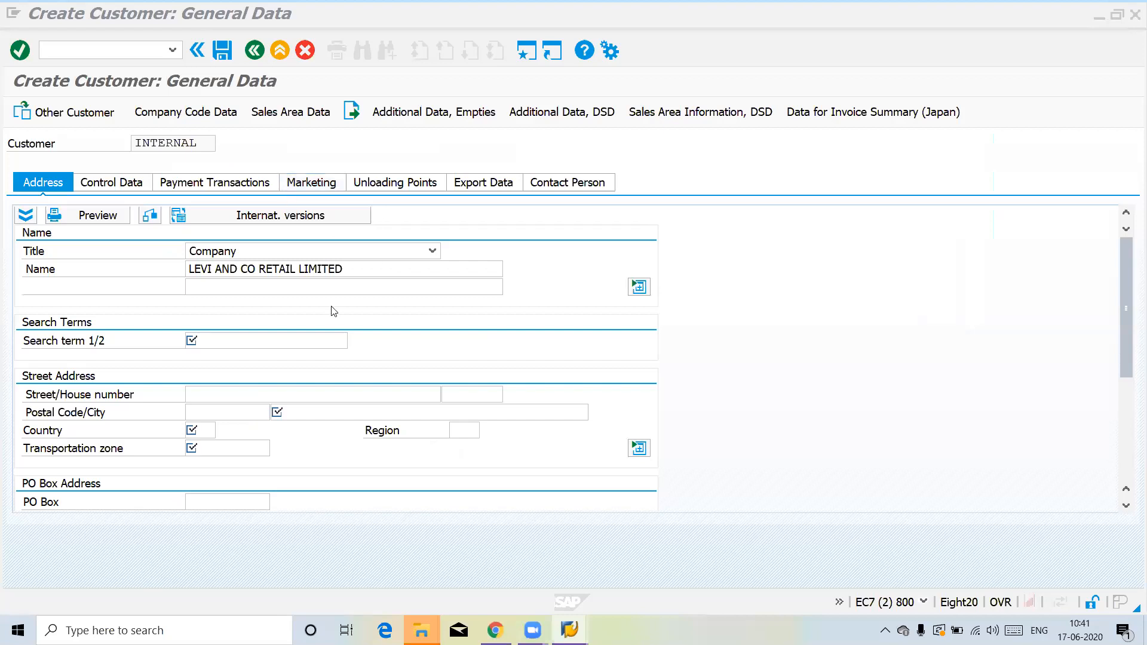
Set the customer's title to Company and the search term to GS.
{"action": "left_click", "coordinate": [269, 253]}
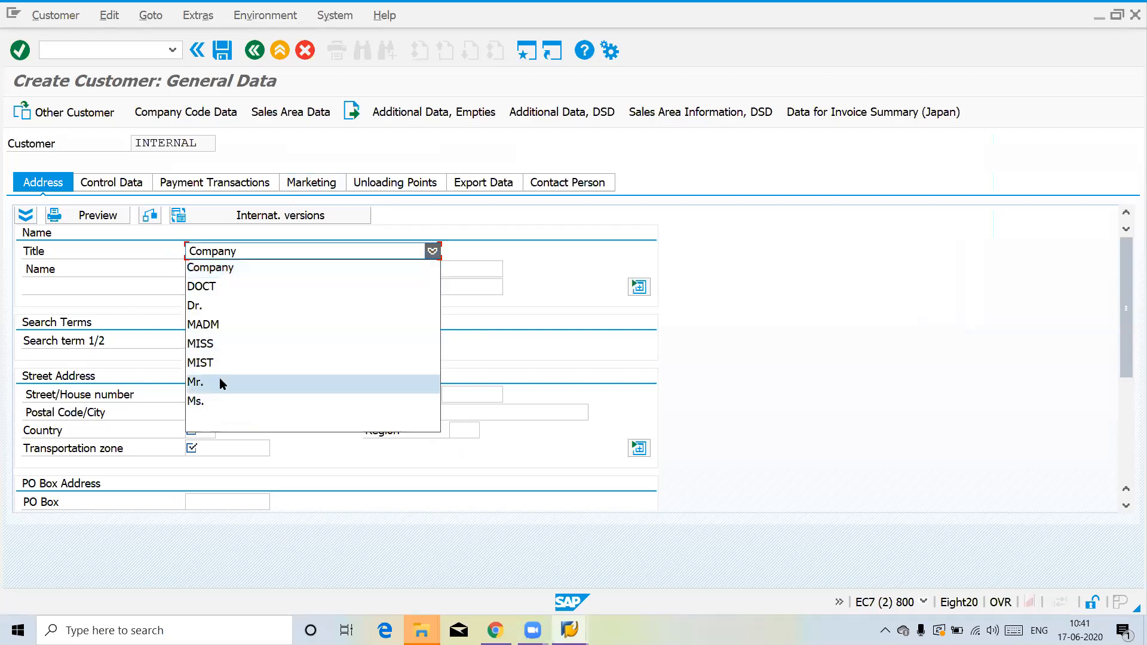
{"action": "left_click", "coordinate": [260, 267]}
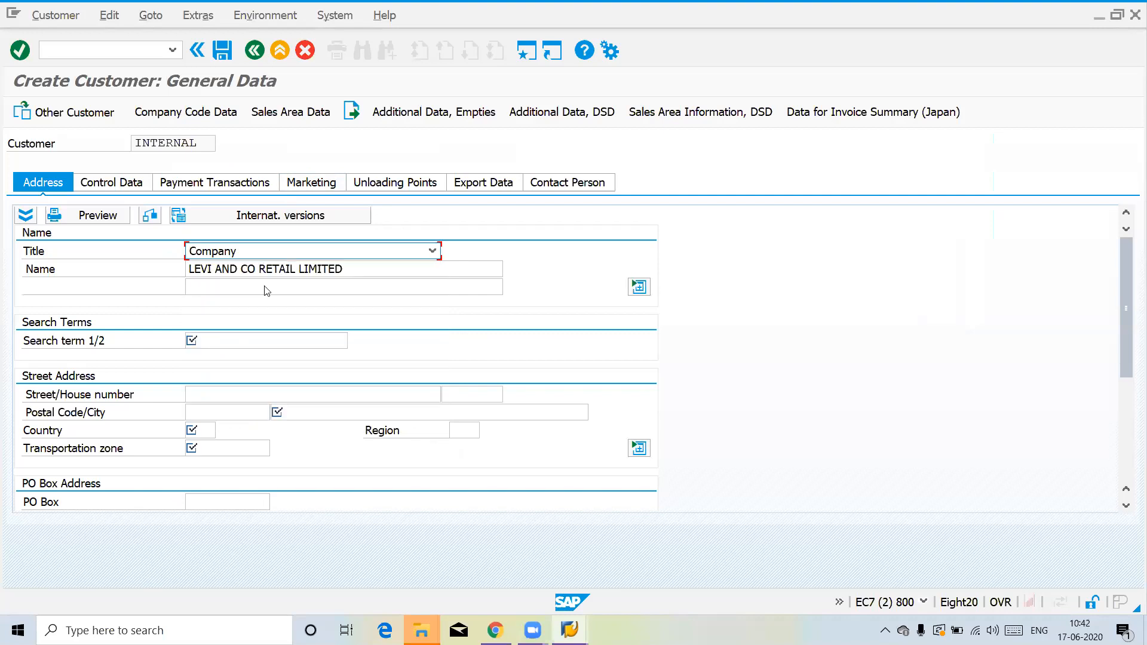
{"action": "left_click", "coordinate": [236, 340]}
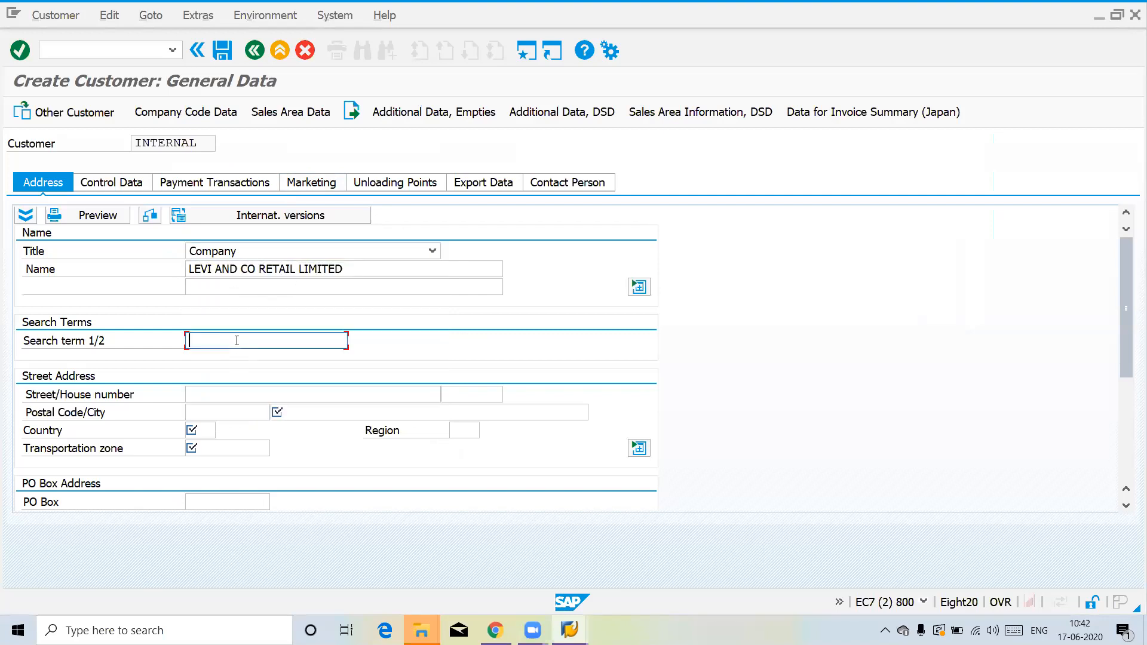
{"action": "type", "text": "GS"}
Enter the postal code and city in the customer's street address.
{"action": "left_click", "coordinate": [196, 411]}
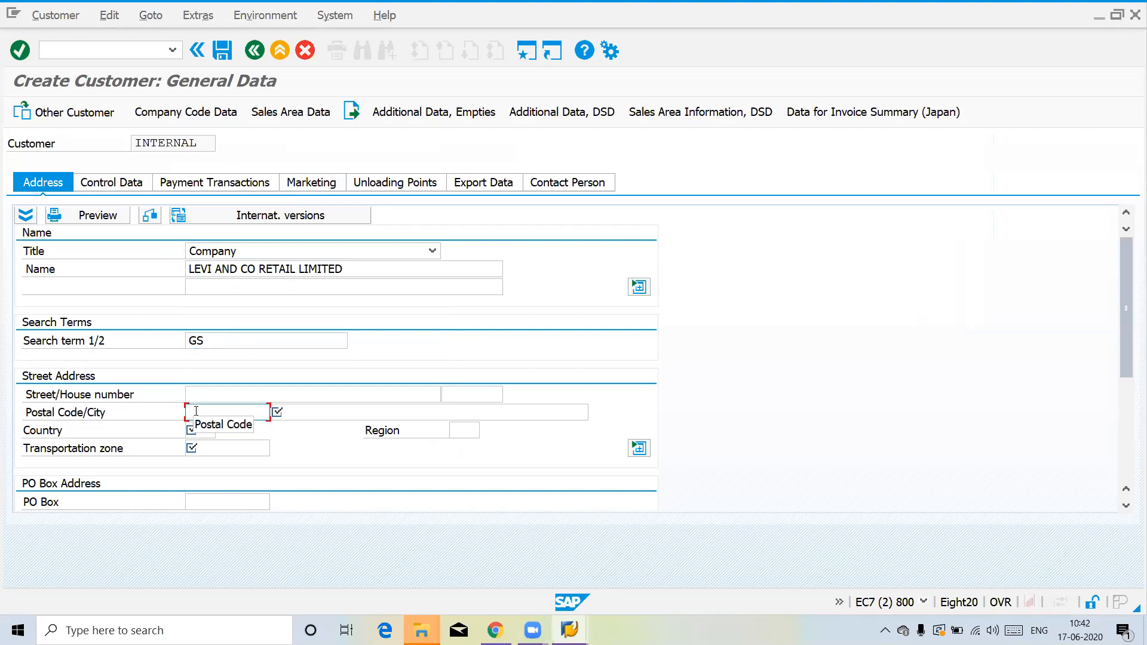
{"action": "type", "text": "12"}
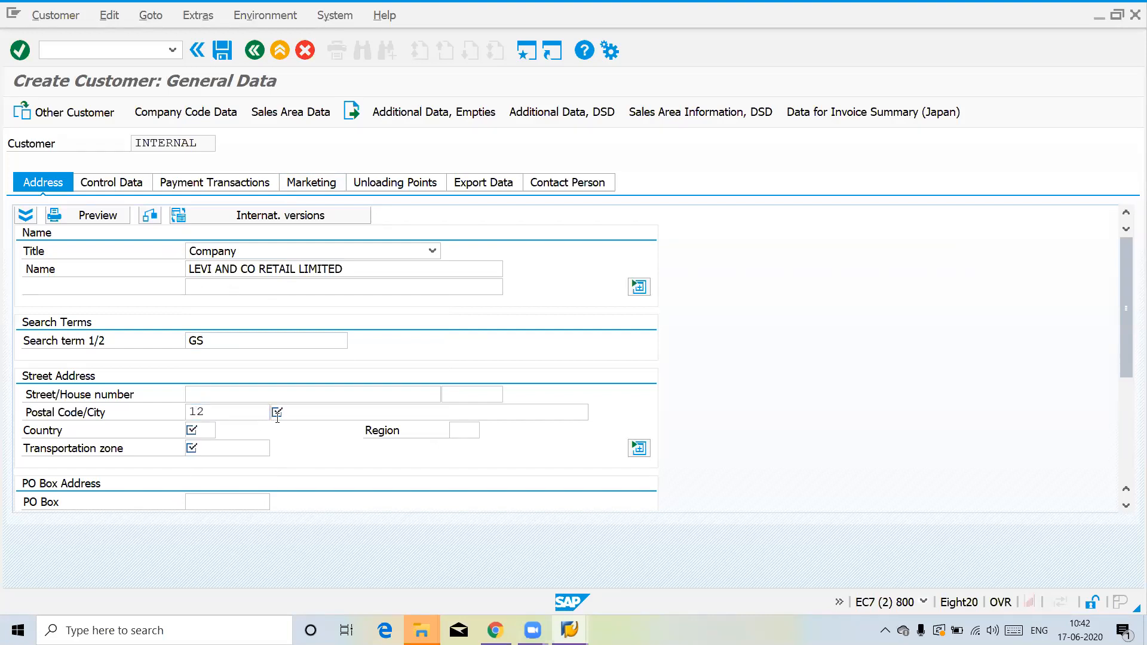
{"action": "left_click", "coordinate": [221, 414]}
{"action": "type", "text": "3"}
{"action": "left_click", "coordinate": [222, 427]}
{"action": "left_click", "coordinate": [288, 419]}
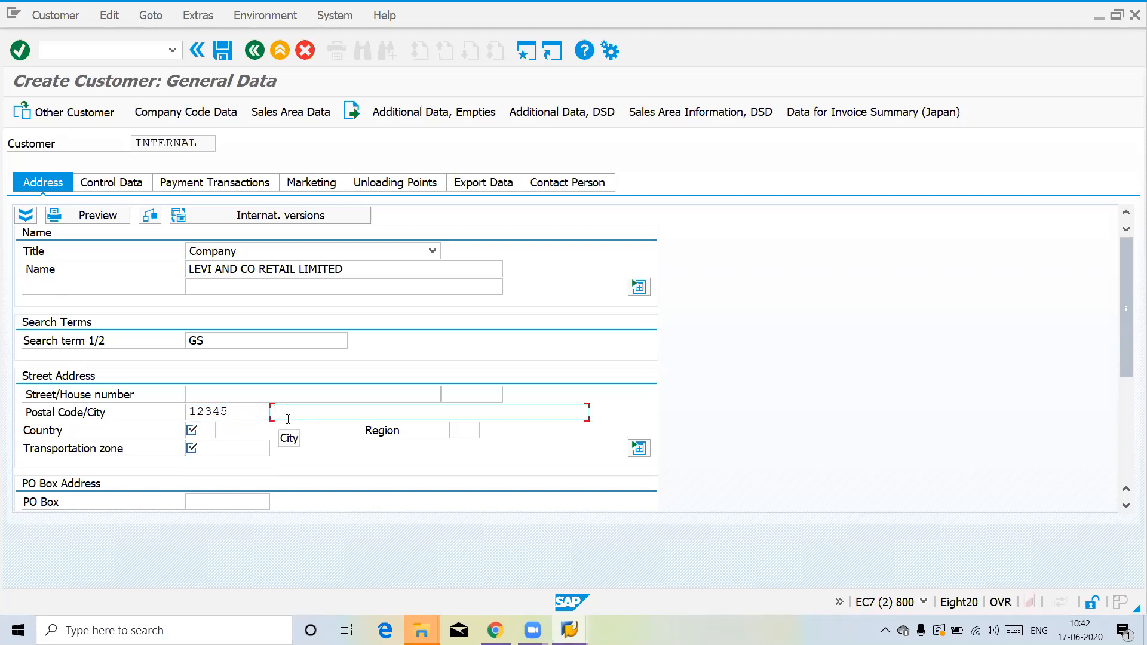
{"action": "type", "text": "HA"}
{"action": "left_click", "coordinate": [294, 428]}
Set the customer's country to DE (Germany) and the region to 02.
{"action": "left_click", "coordinate": [192, 431]}
{"action": "type", "text": "DE"}
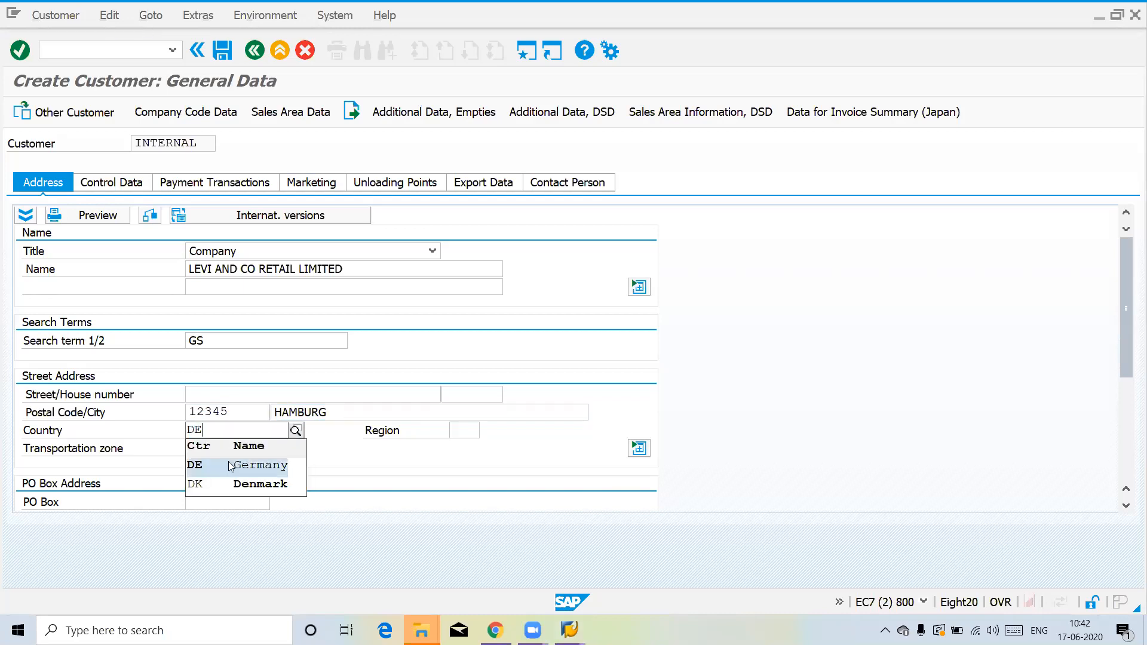
{"action": "left_click", "coordinate": [232, 466]}
{"action": "left_click", "coordinate": [452, 431]}
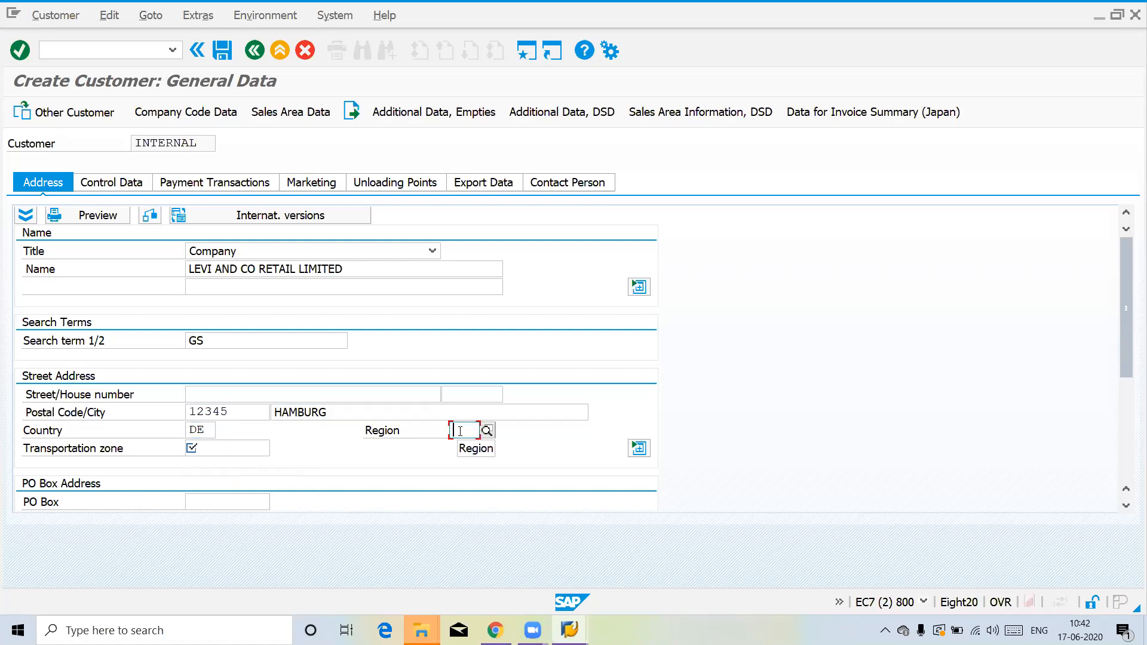
{"action": "type", "text": "02"}
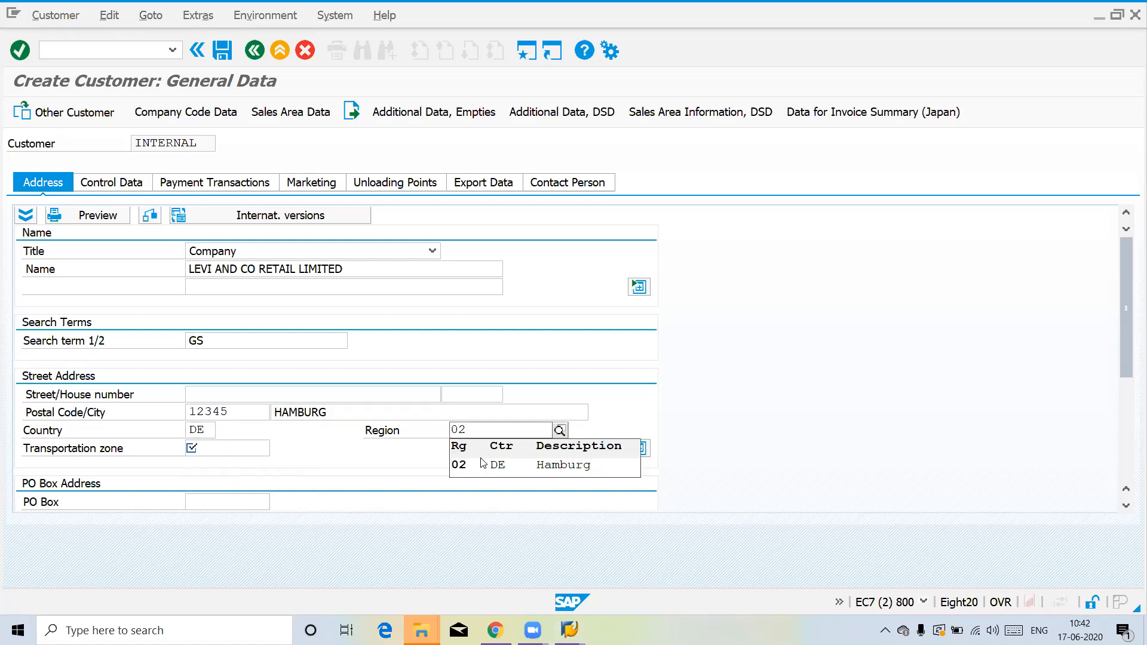
{"action": "left_click", "coordinate": [484, 466]}
{"action": "left_click", "coordinate": [218, 446]}
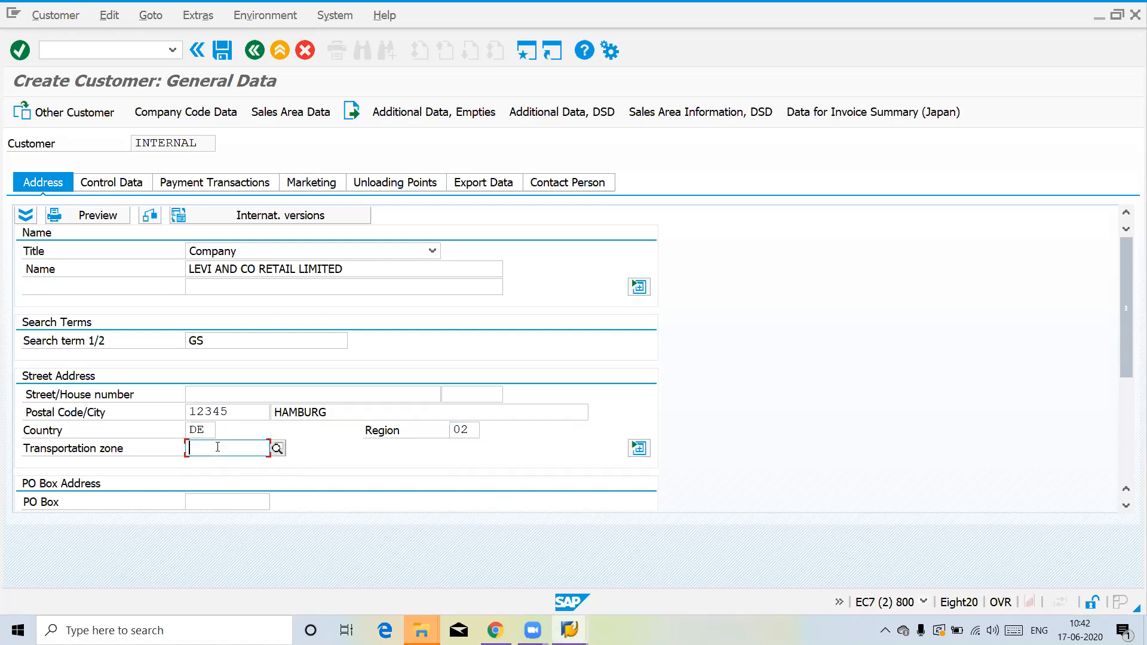
{"action": "key", "text": "Down"}
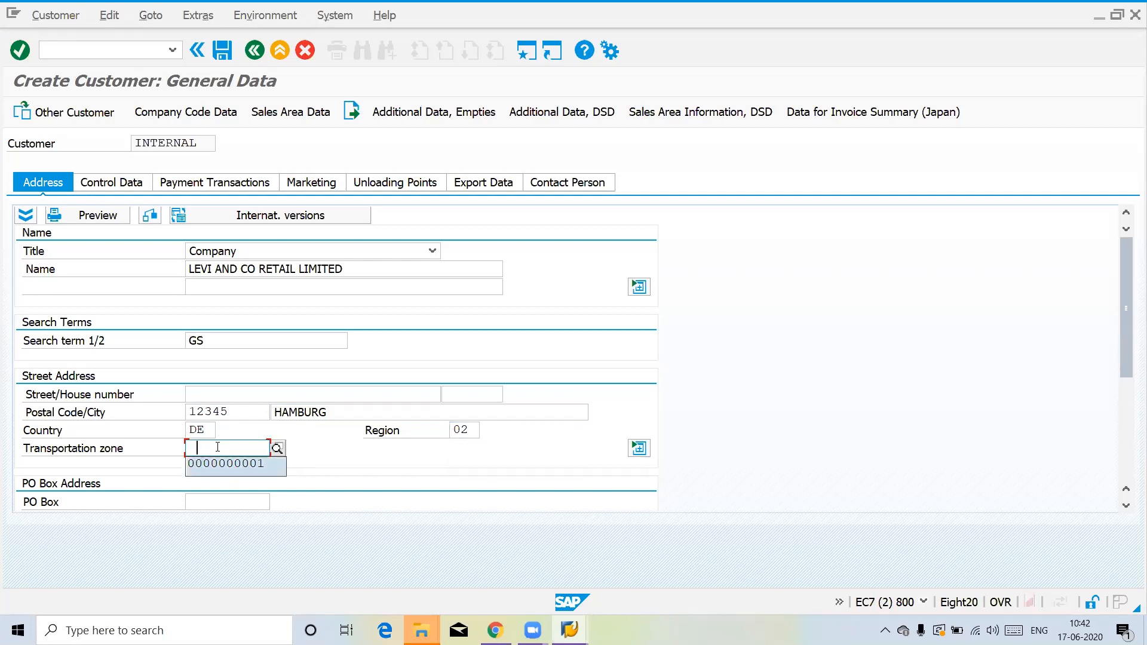
{"action": "key", "text": "Return"}
{"action": "key", "text": "Return"}
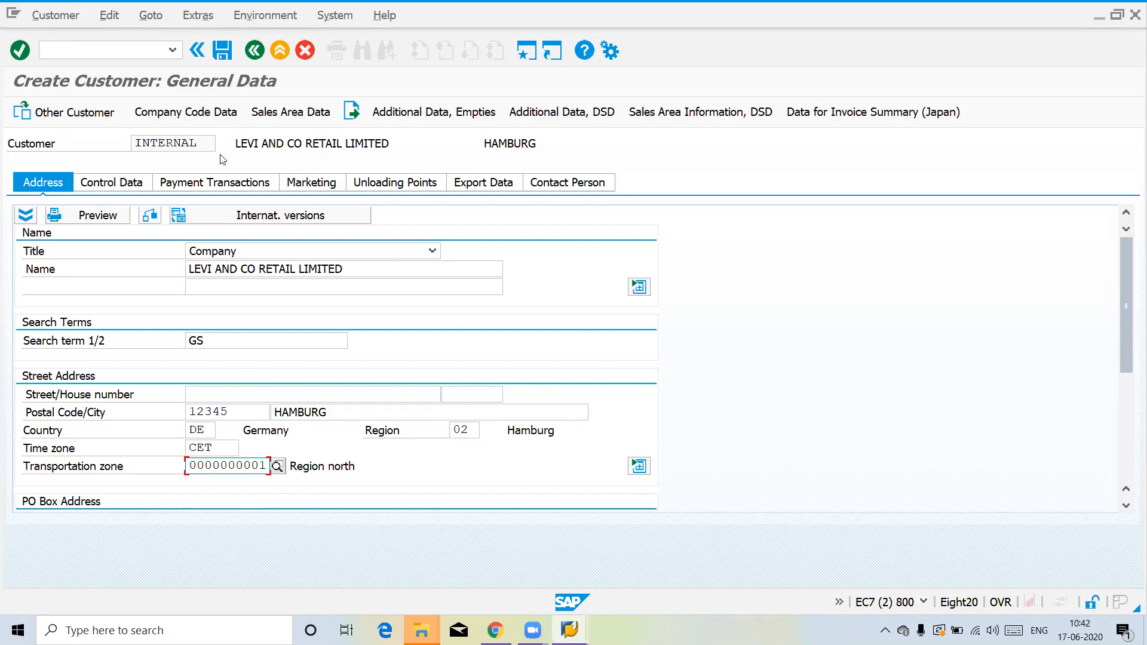
Open the customer's company code data and set the reconciliation account to 140000.
{"action": "left_click", "coordinate": [203, 114]}
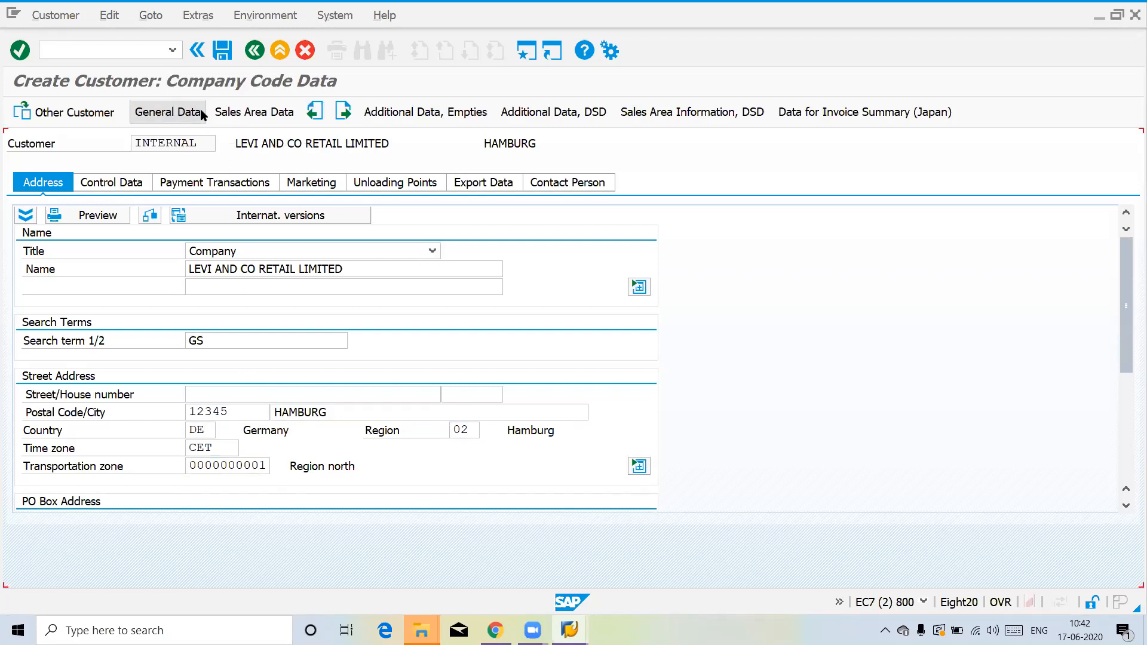
{"action": "key", "text": "Down"}
{"action": "key", "text": "Down"}
{"action": "key", "text": "Down"}
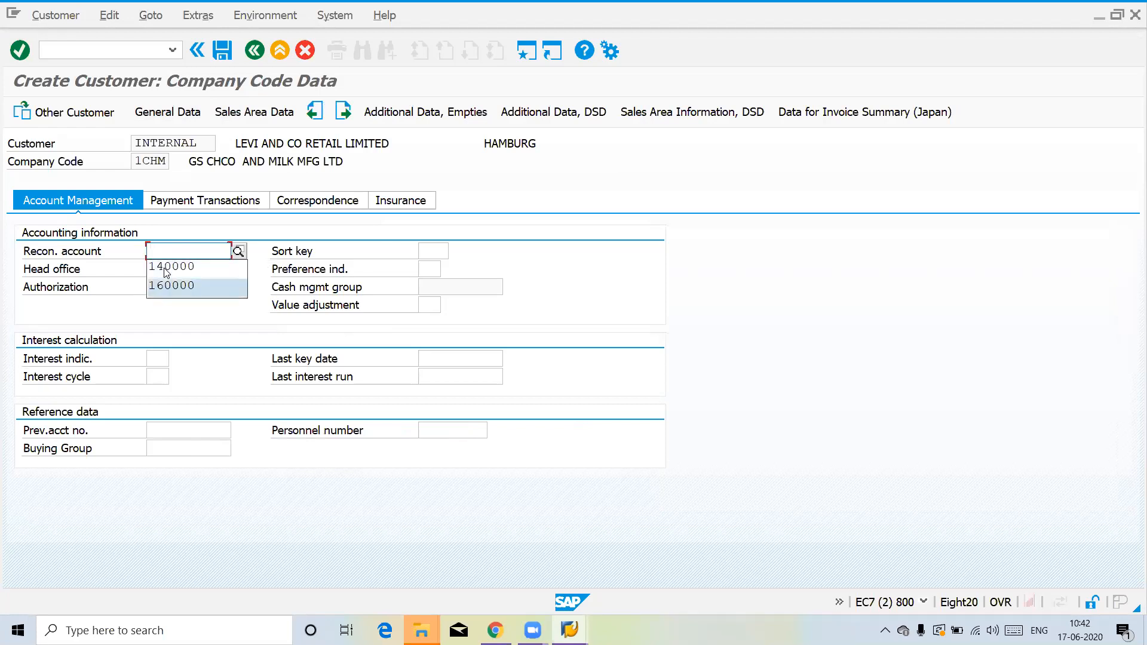
{"action": "left_click", "coordinate": [166, 269]}
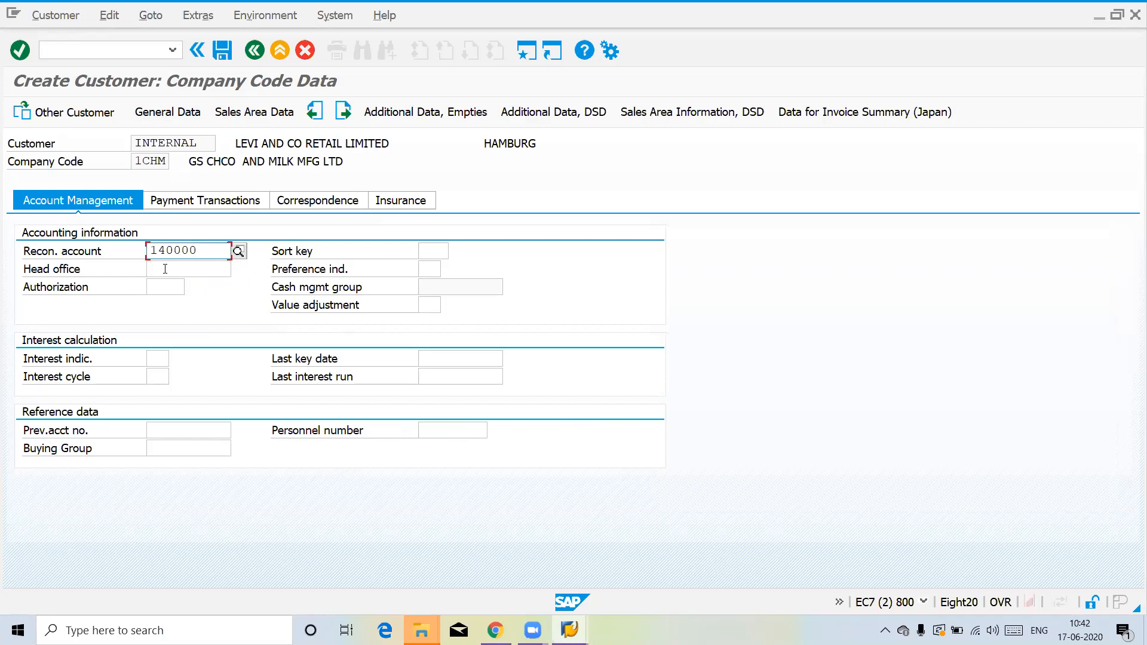
Open the customer's sales area data and set the customer pricing procedure to 1 (Standard).
{"action": "left_click", "coordinate": [248, 113]}
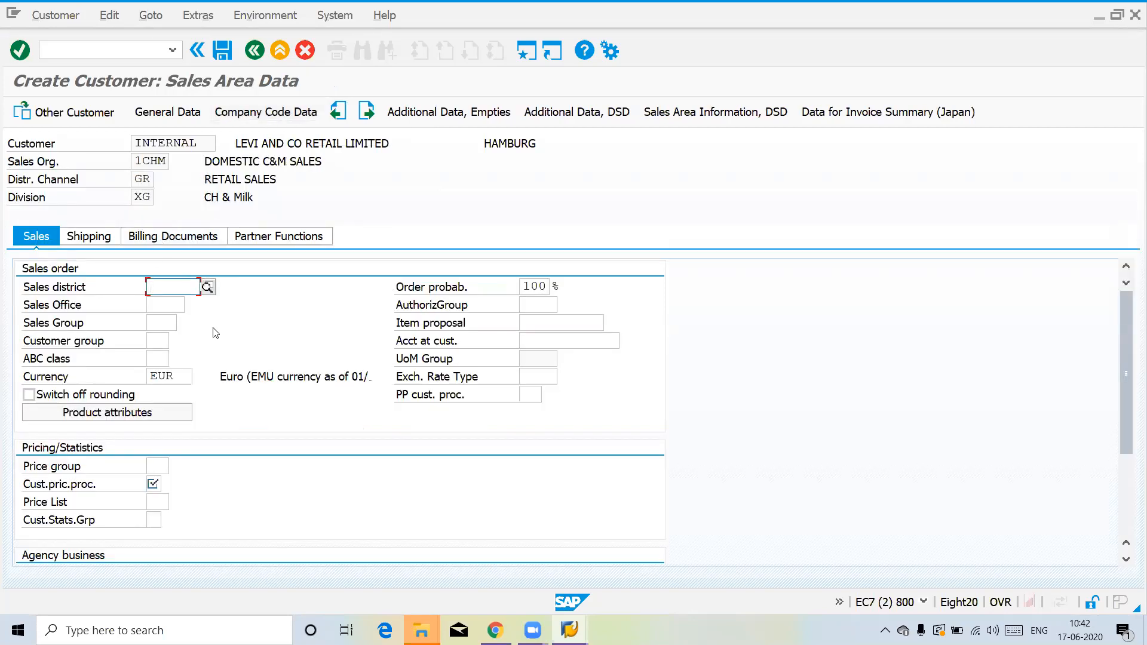
{"action": "left_click", "coordinate": [154, 486]}
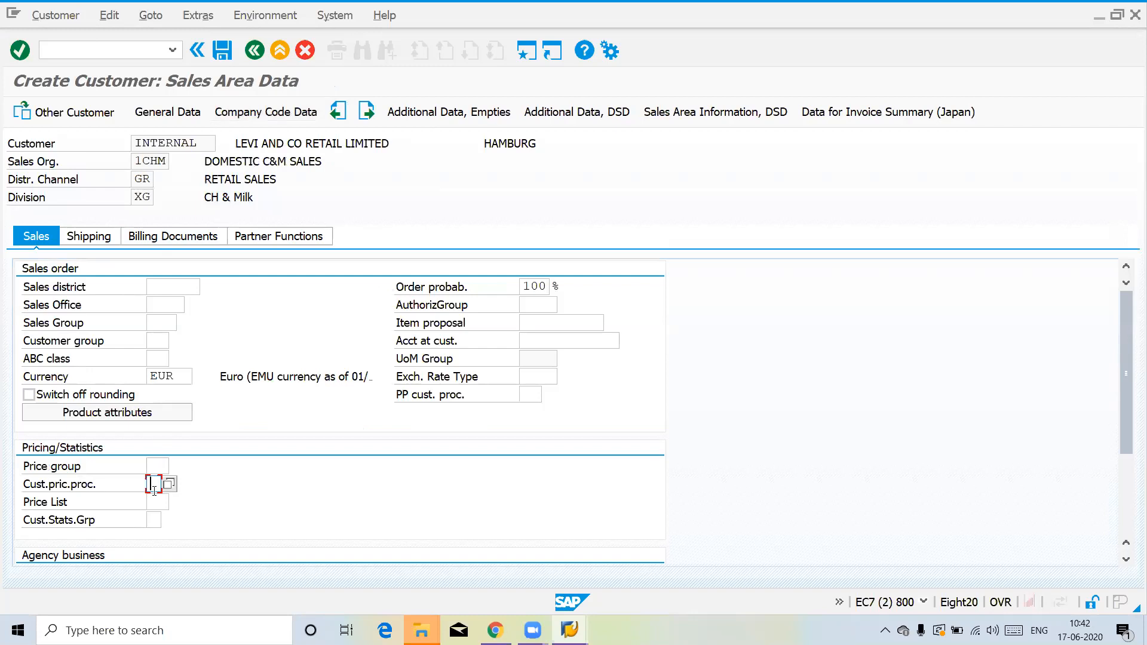
{"action": "key", "text": "Return"}
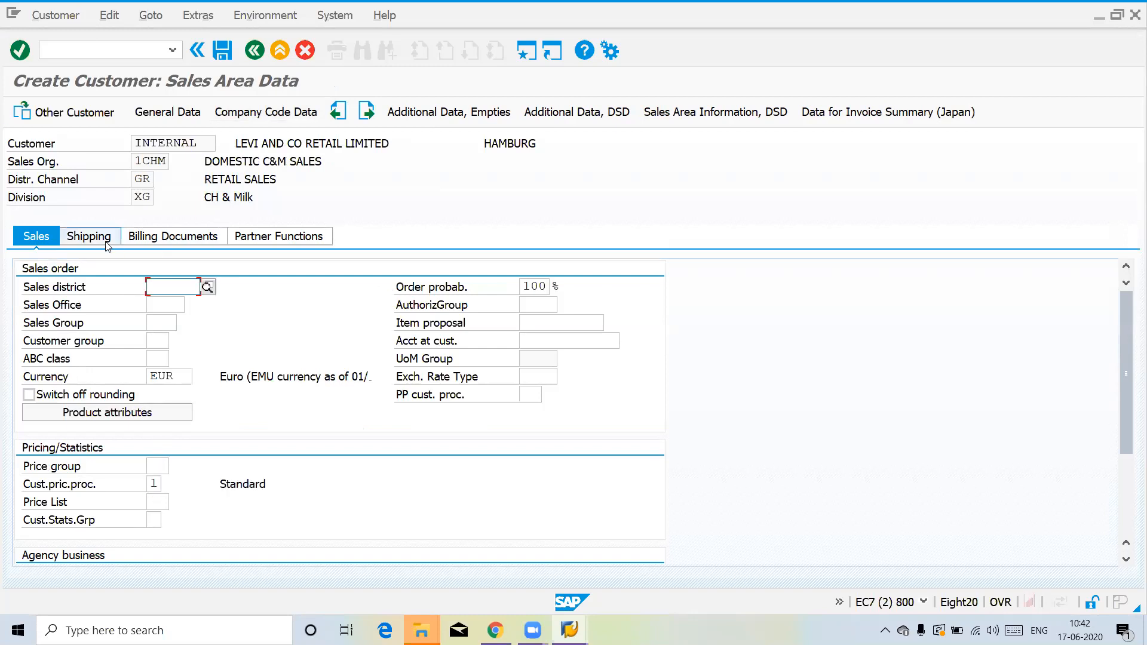
Set the customer's shipping conditions to 01 (As soon as possible) in the shipping data.
{"action": "left_click", "coordinate": [89, 237]}
{"action": "left_click", "coordinate": [193, 304]}
{"action": "type", "text": "01"}
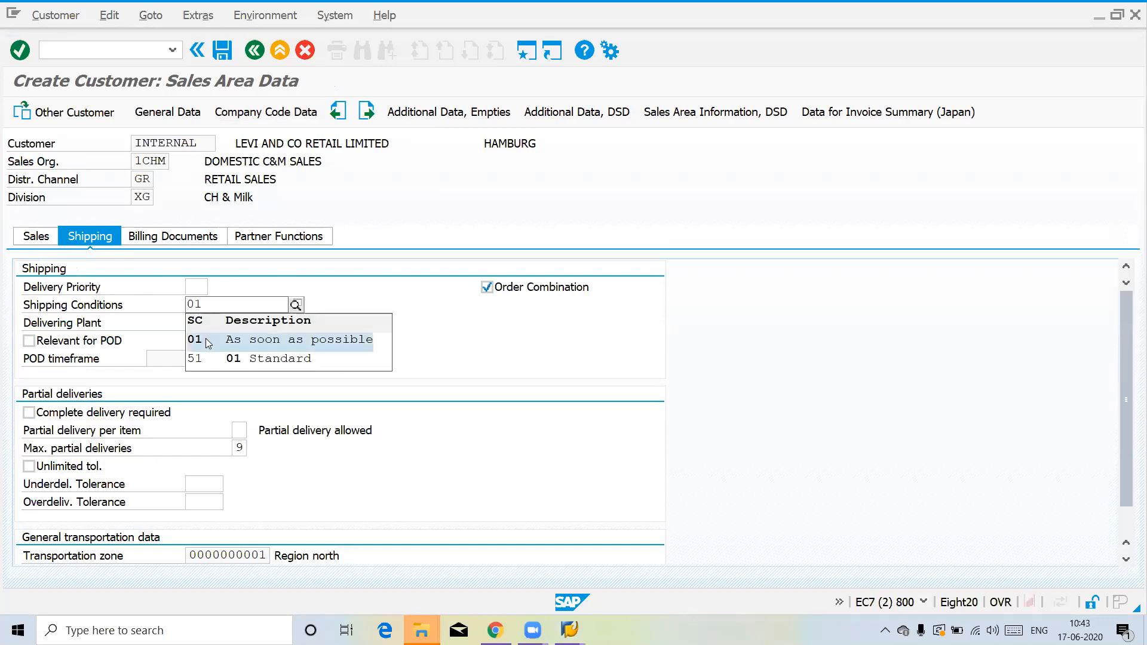
{"action": "left_click", "coordinate": [207, 338]}
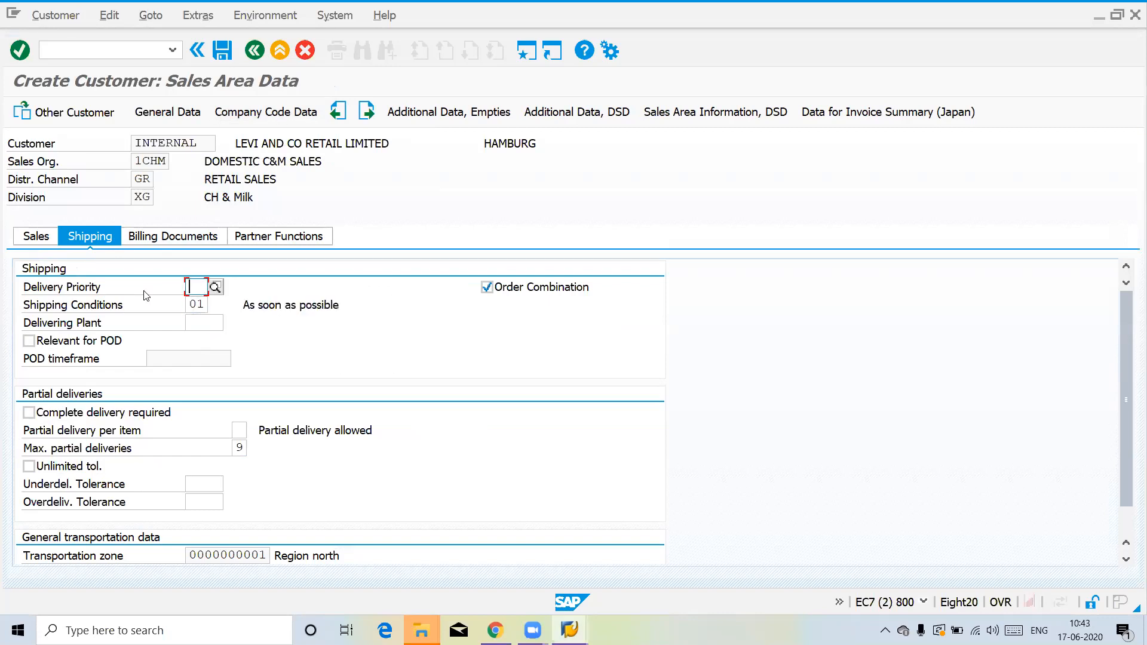
Set the tax classification for Germany's output tax (ZWST) to 0 in the billing data.
{"action": "left_click", "coordinate": [161, 241]}
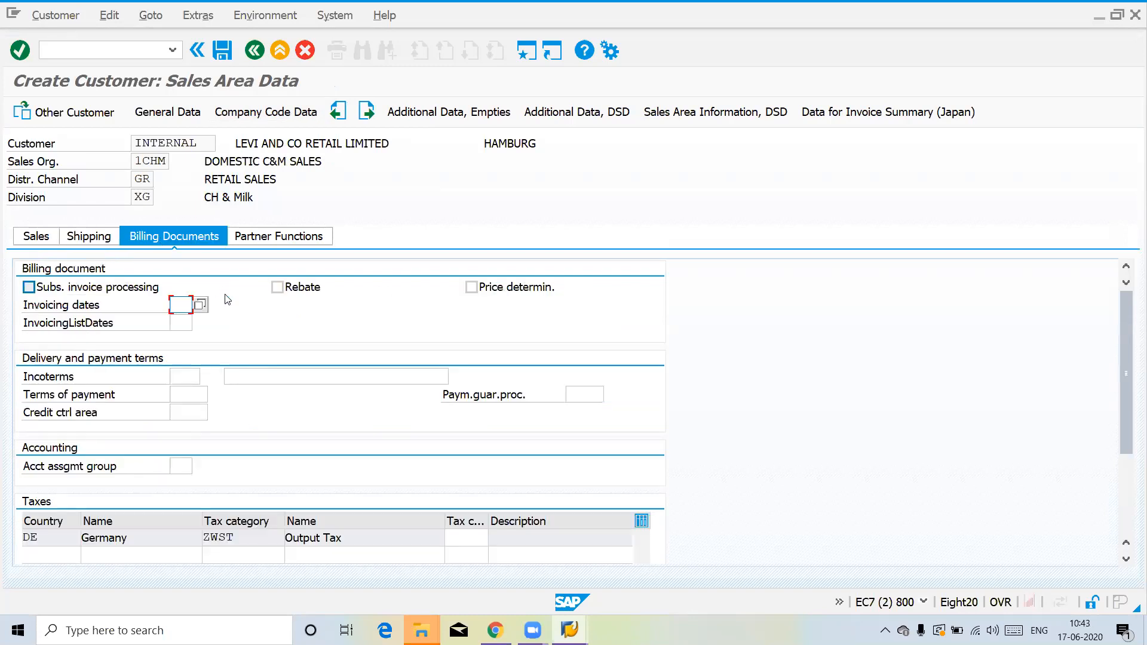
{"action": "left_click", "coordinate": [461, 536]}
{"action": "type", "text": "0"}
{"action": "key", "text": "Return"}
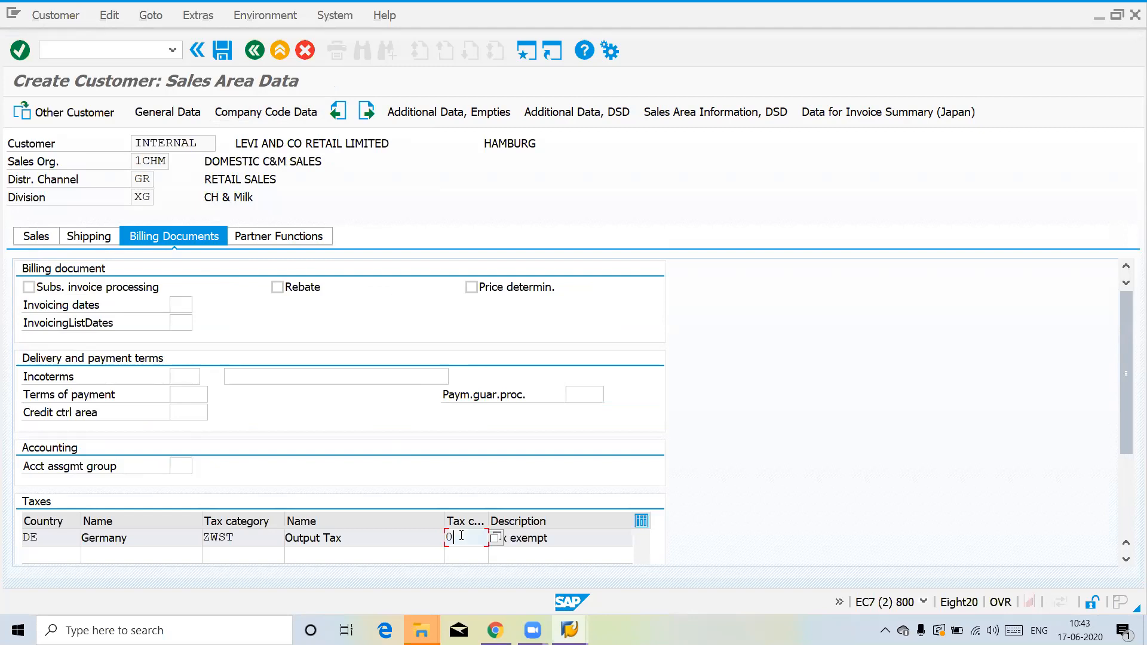
Check the numbers assigned to the bill-to, payer, ship-to and sold-to partner functions, and save the new customer.
{"action": "left_click", "coordinate": [284, 236]}
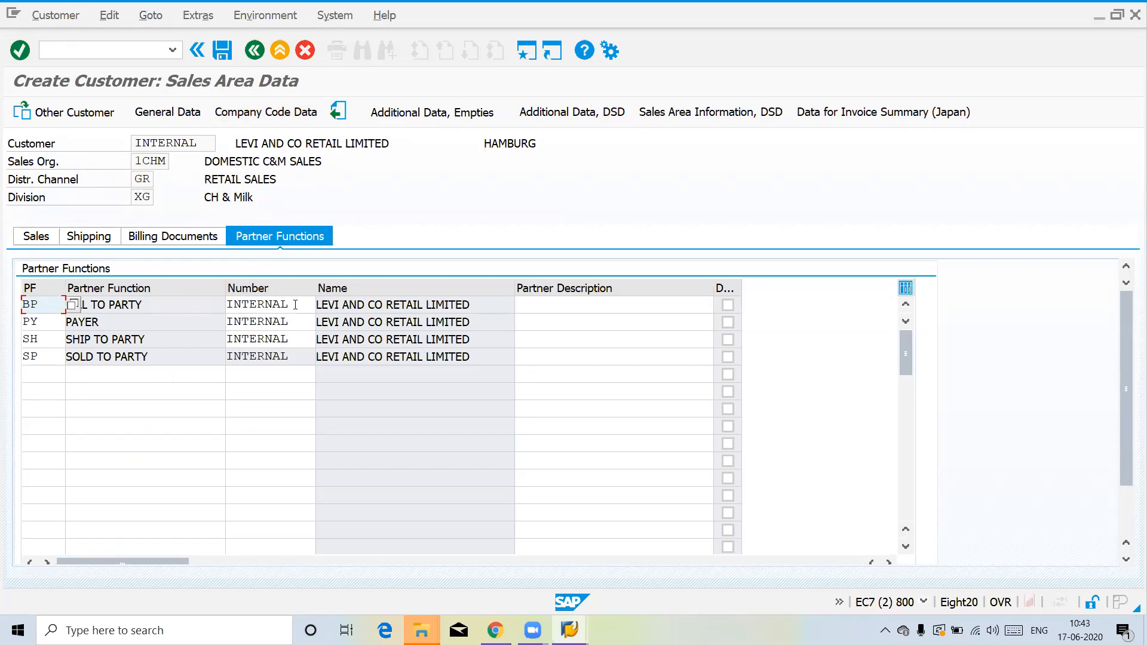
{"action": "key", "text": "Tab"}
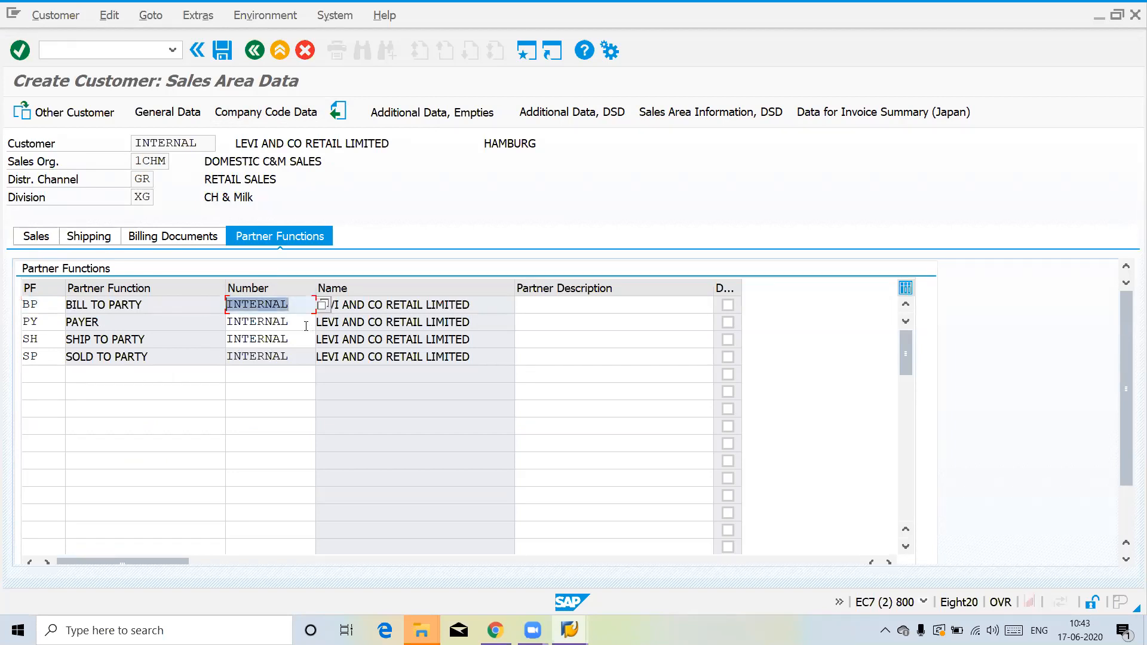
{"action": "double_click", "coordinate": [306, 326]}
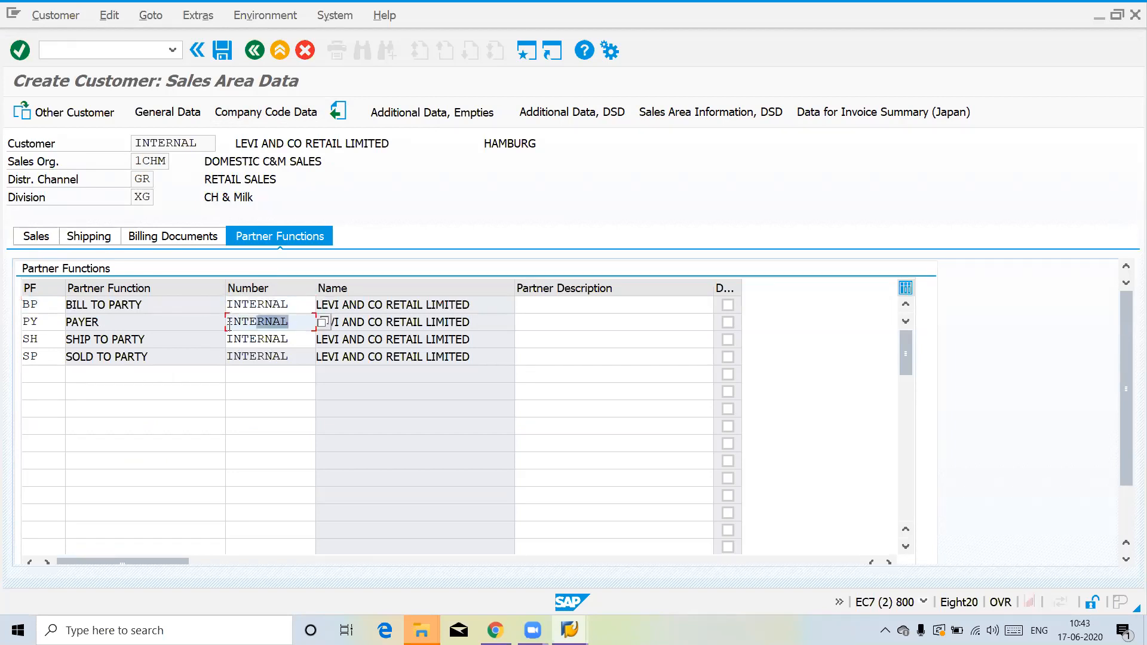
{"action": "double_click", "coordinate": [306, 340]}
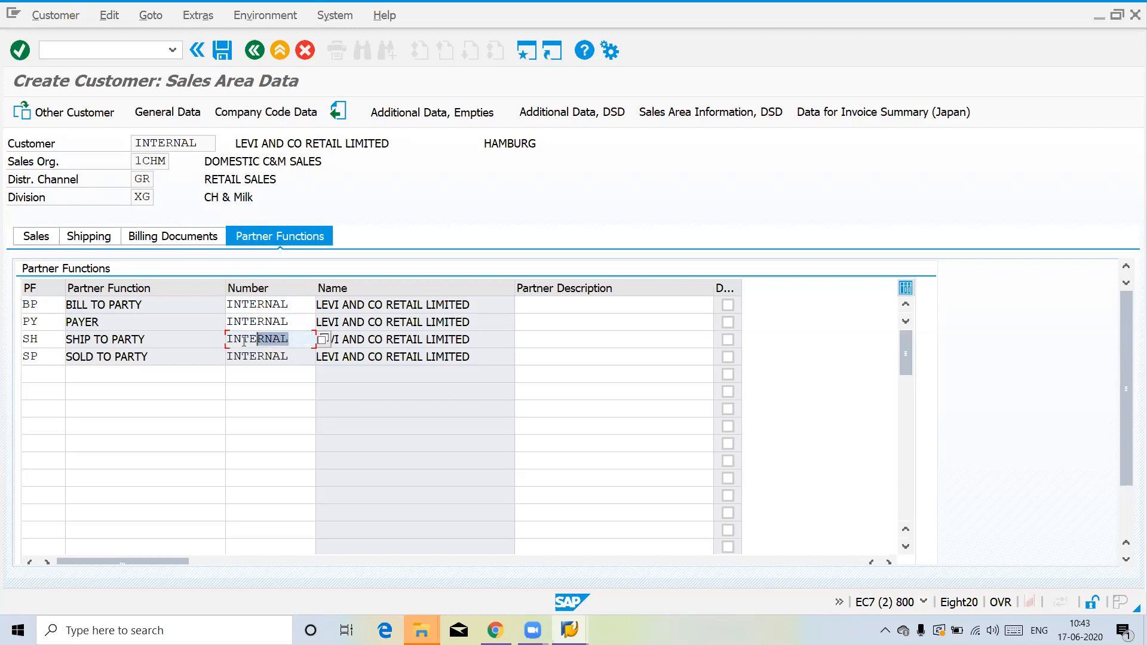
{"action": "left_click", "coordinate": [292, 359]}
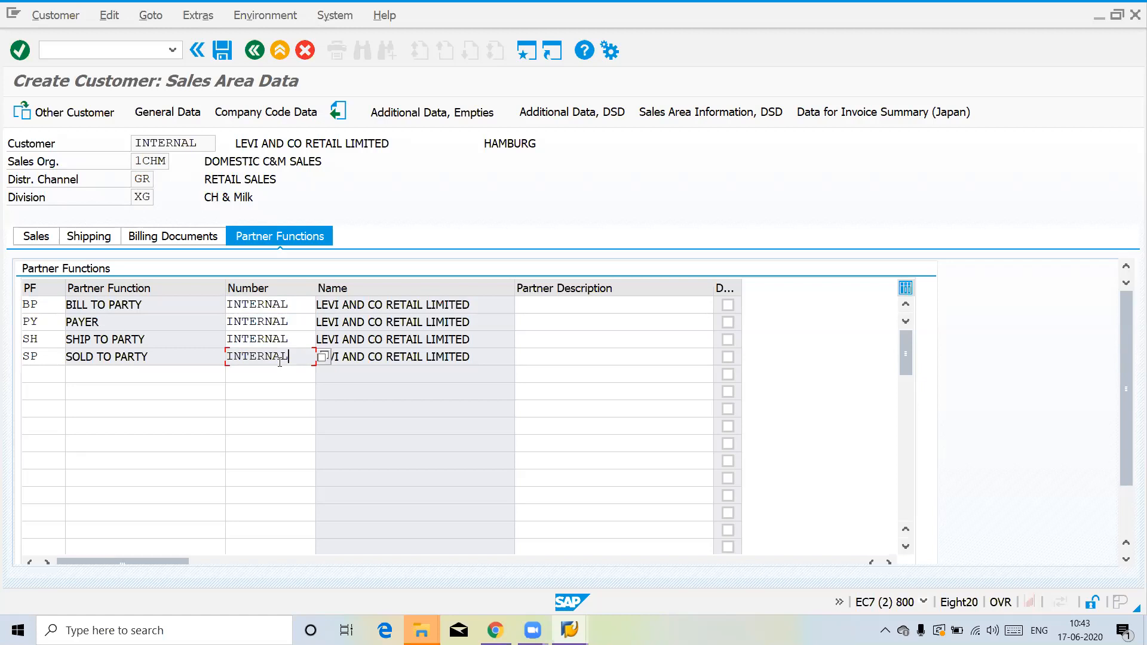
{"action": "left_click", "coordinate": [299, 344]}
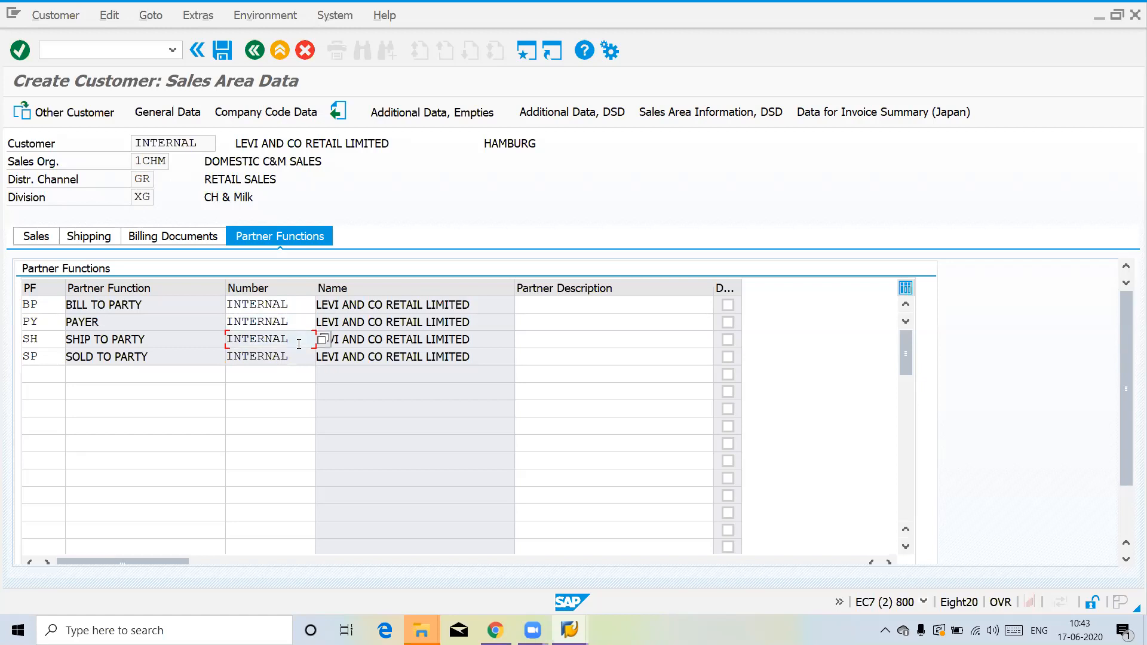
{"action": "key", "text": "BackSpace"}
{"action": "type", "text": "L"}
{"action": "left_click", "coordinate": [359, 361]}
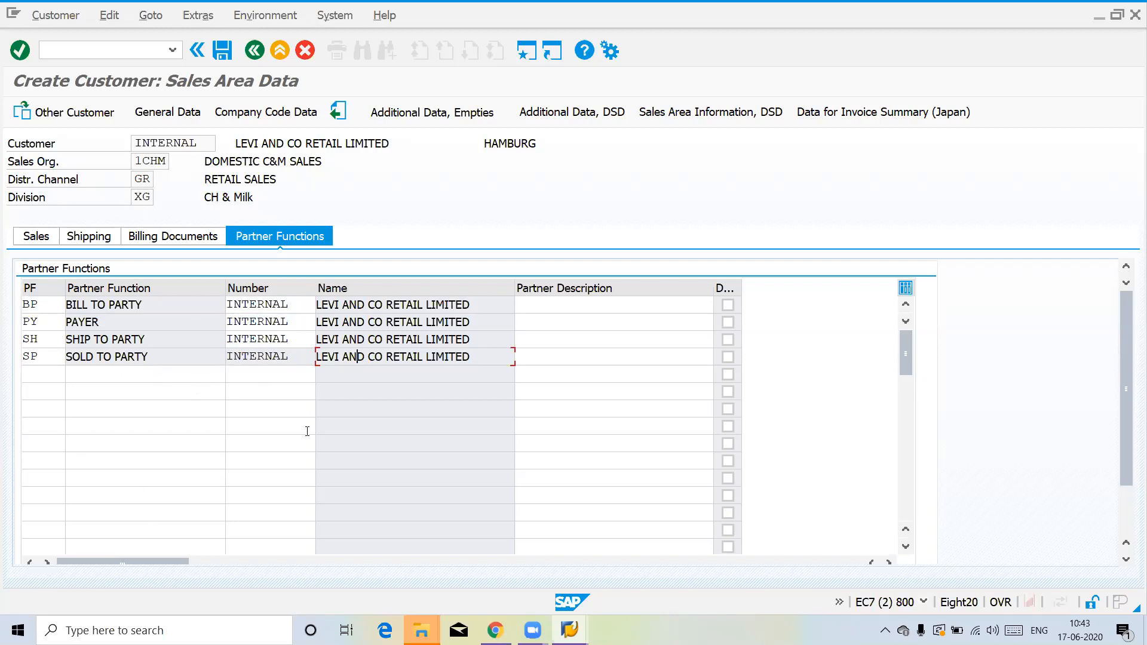
{"action": "left_click", "coordinate": [222, 52]}
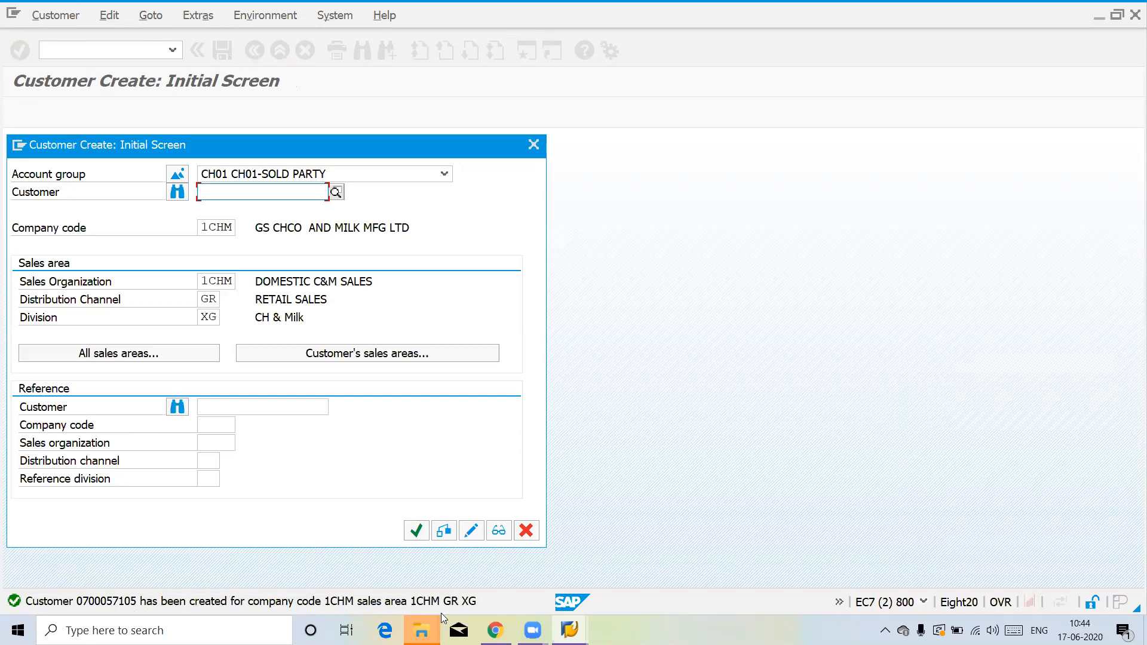
Call up the customer change transaction XD02 to check the newly created customer's entry, and leave it.
{"action": "left_click", "coordinate": [536, 535]}
{"action": "type", "text": "/NXD02"}
{"action": "key", "text": "Return"}
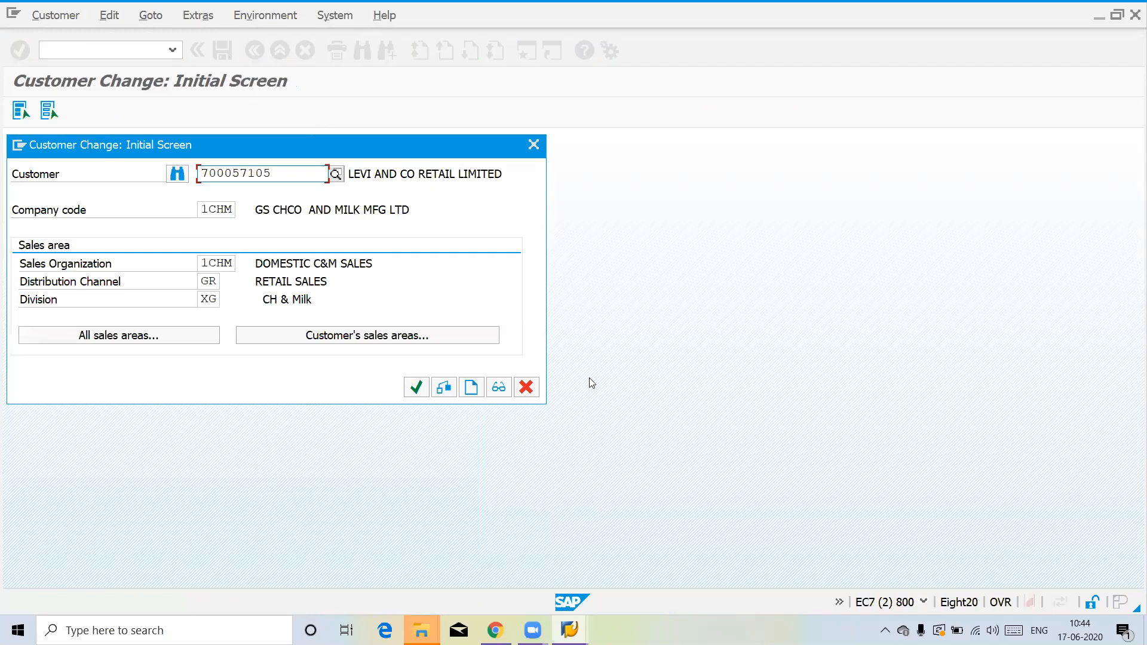
{"action": "left_click", "coordinate": [526, 388]}
Start creating another customer with transaction XD01 for company code 1CHM and sales area 1CHM/GR/XG.
{"action": "type", "text": "/NXD01"}
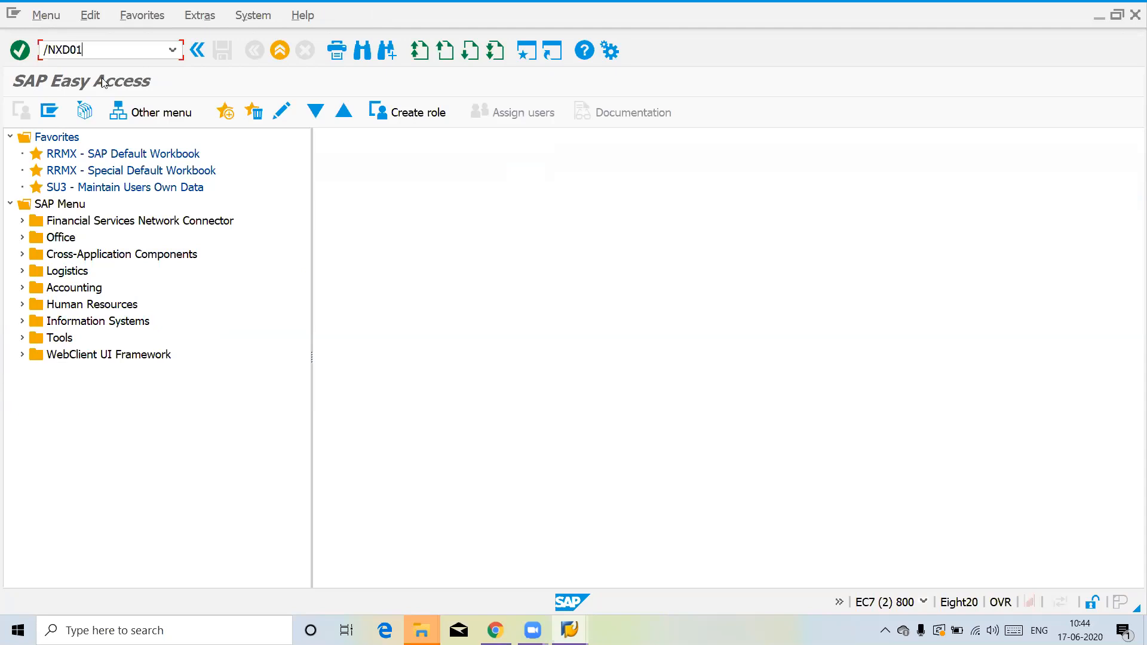
{"action": "key", "text": "Return"}
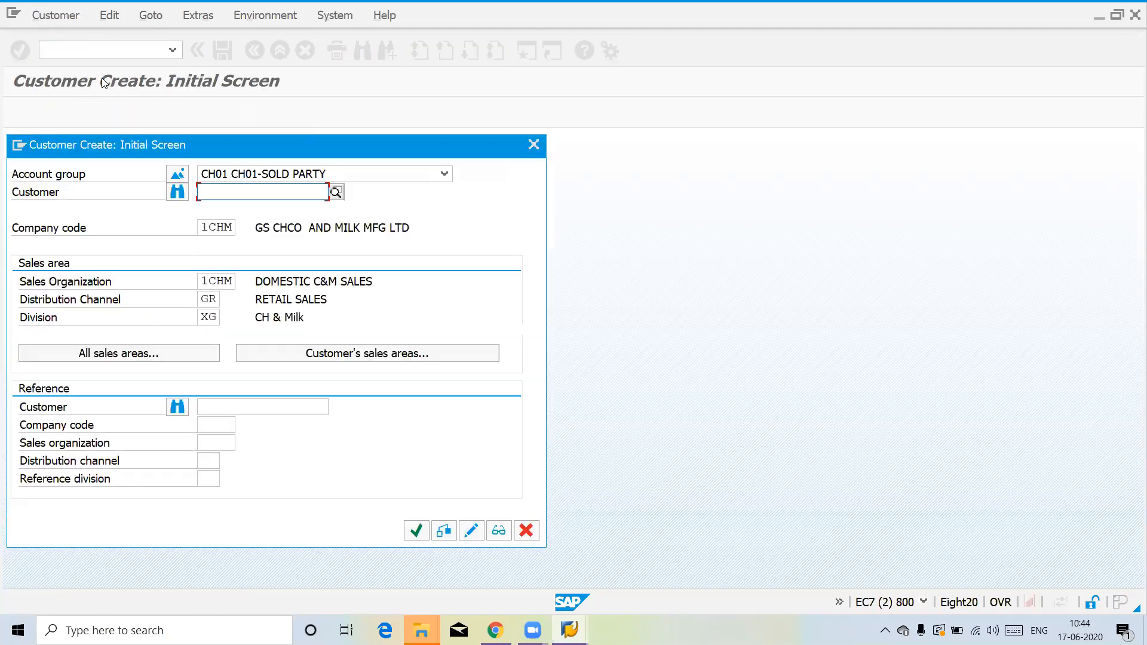
{"action": "key", "text": "Return"}
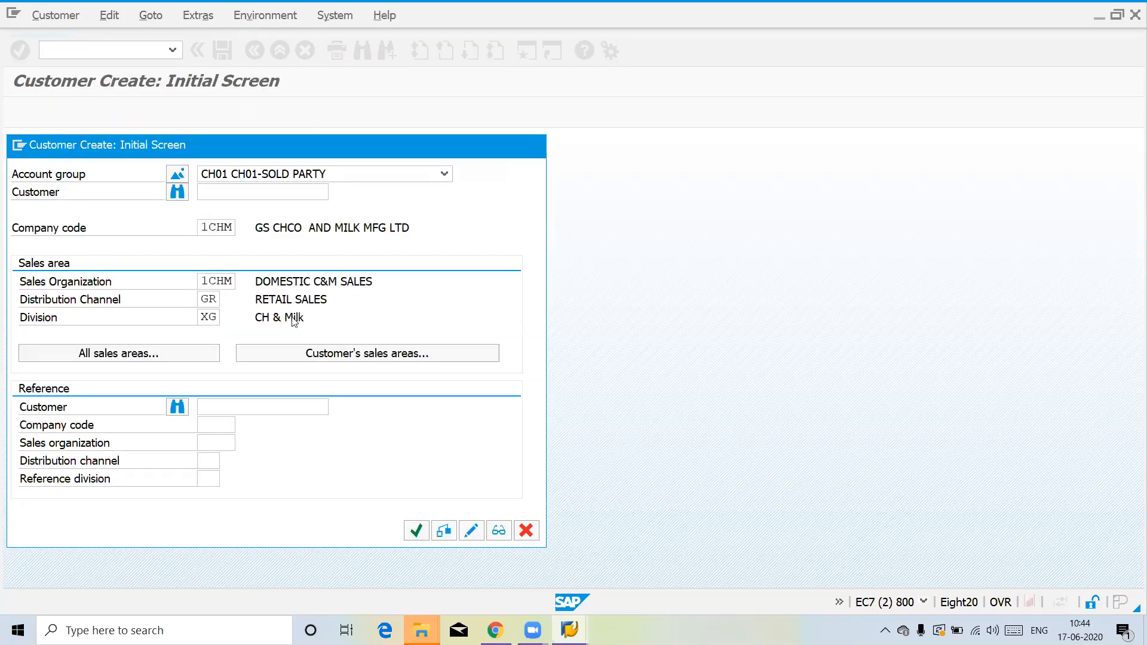
{"action": "type", "text": "MADM"}
{"action": "key", "text": "Return"}
Enter the ship-to customer's name and set the search term to GS.
{"action": "left_click", "coordinate": [221, 270]}
{"action": "type", "text": "J"}
{"action": "key", "text": "BackSpace"}
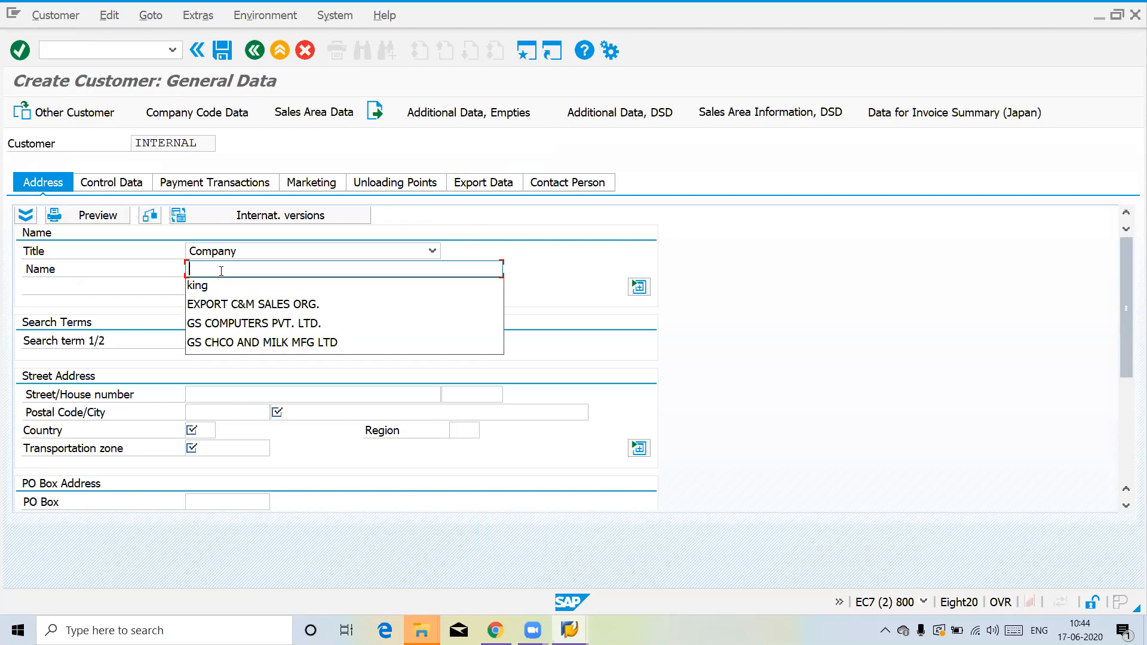
{"action": "type", "text": "JO"}
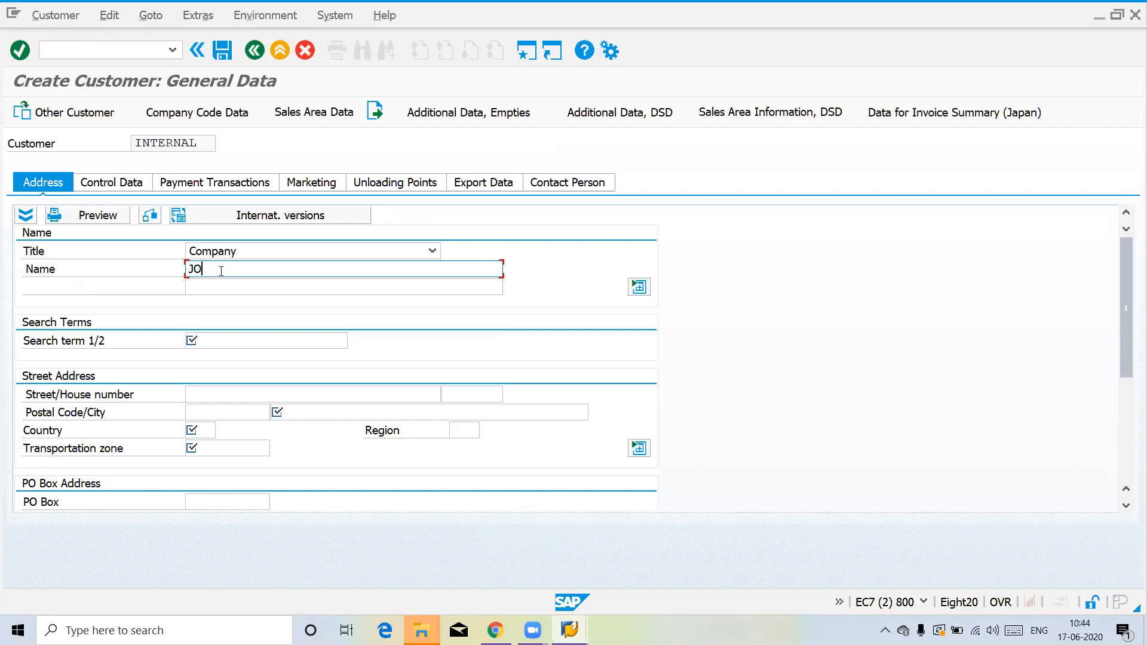
{"action": "type", "text": "SH AS SHIP TO LOCATION"}
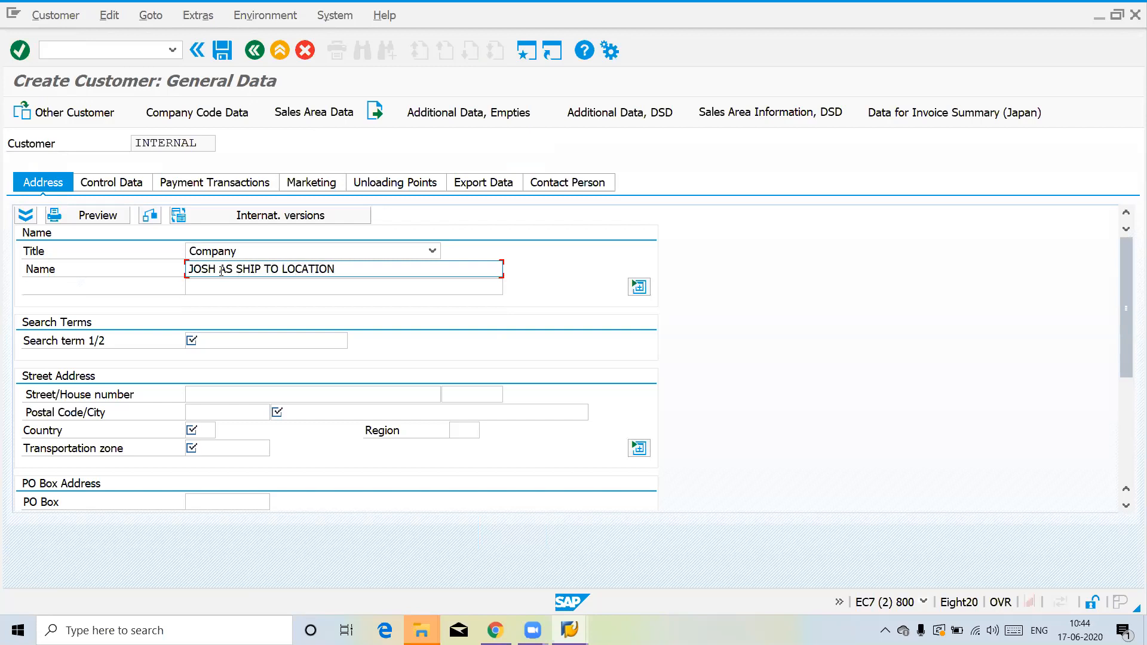
{"action": "left_click", "coordinate": [259, 339]}
{"action": "type", "text": "G"}
{"action": "left_click", "coordinate": [260, 356]}
Enter the postal code in the ship-to customer's street address.
{"action": "left_click", "coordinate": [213, 413]}
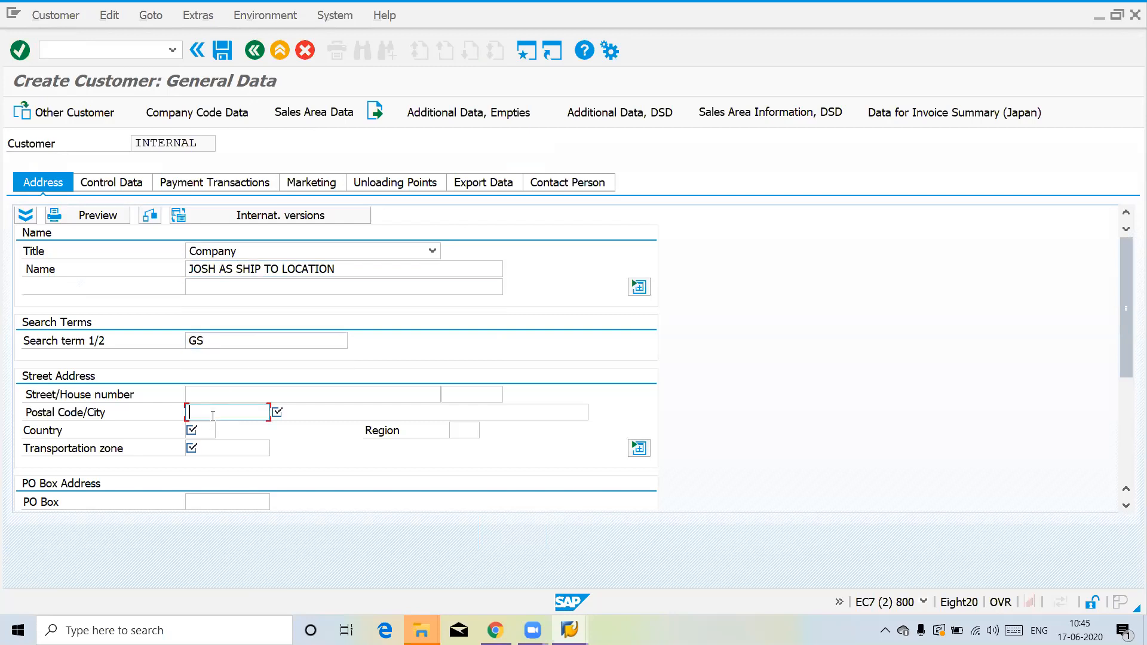
{"action": "key", "text": "Down"}
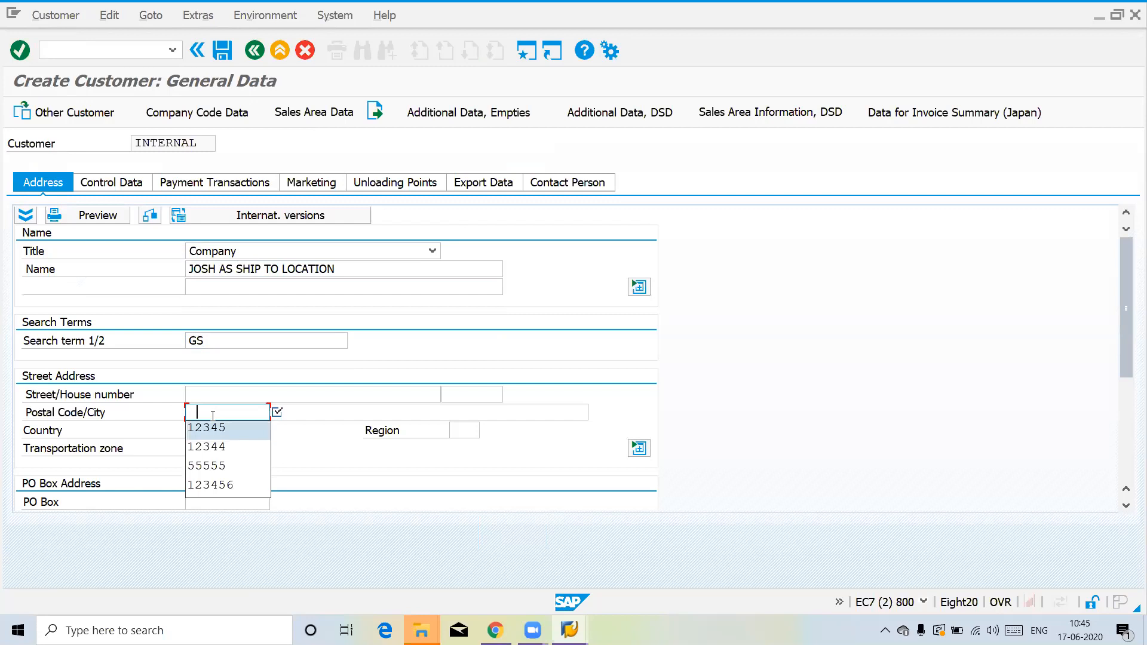
{"action": "key", "text": "Down"}
{"action": "key", "text": "Down"}
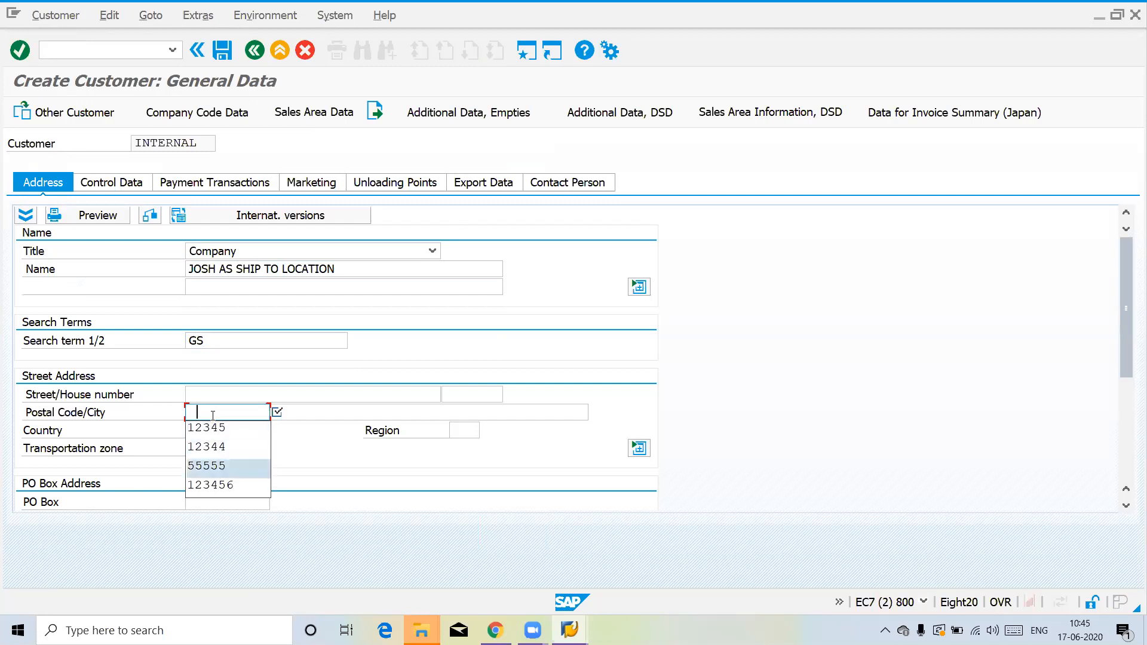
{"action": "key", "text": "Return"}
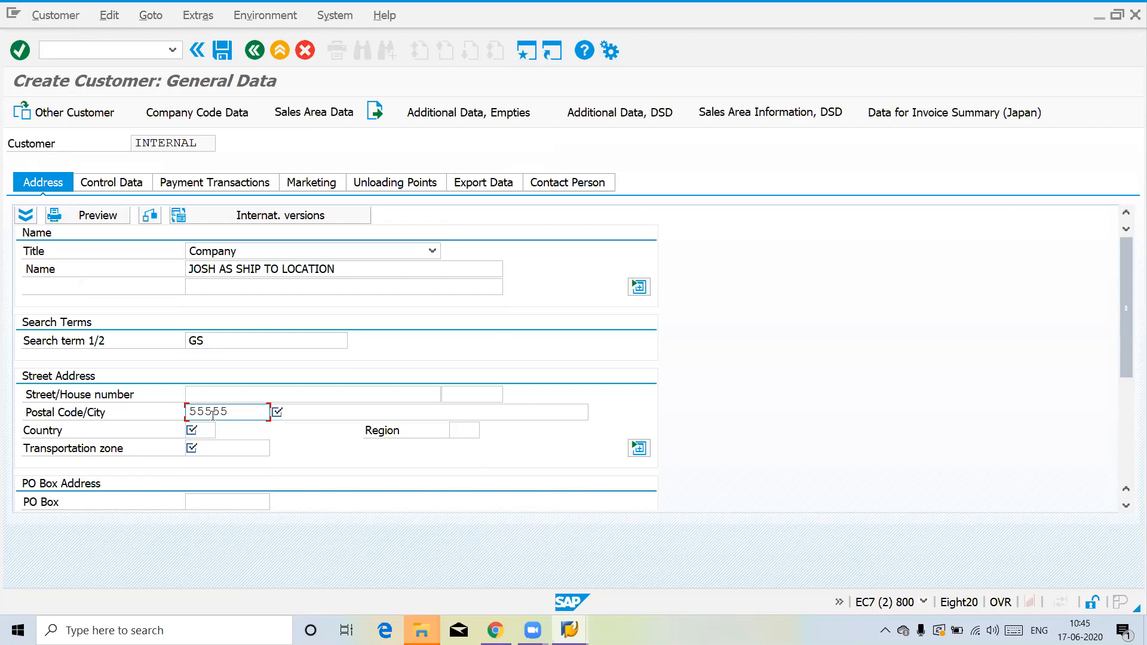
{"action": "key", "text": "Tab"}
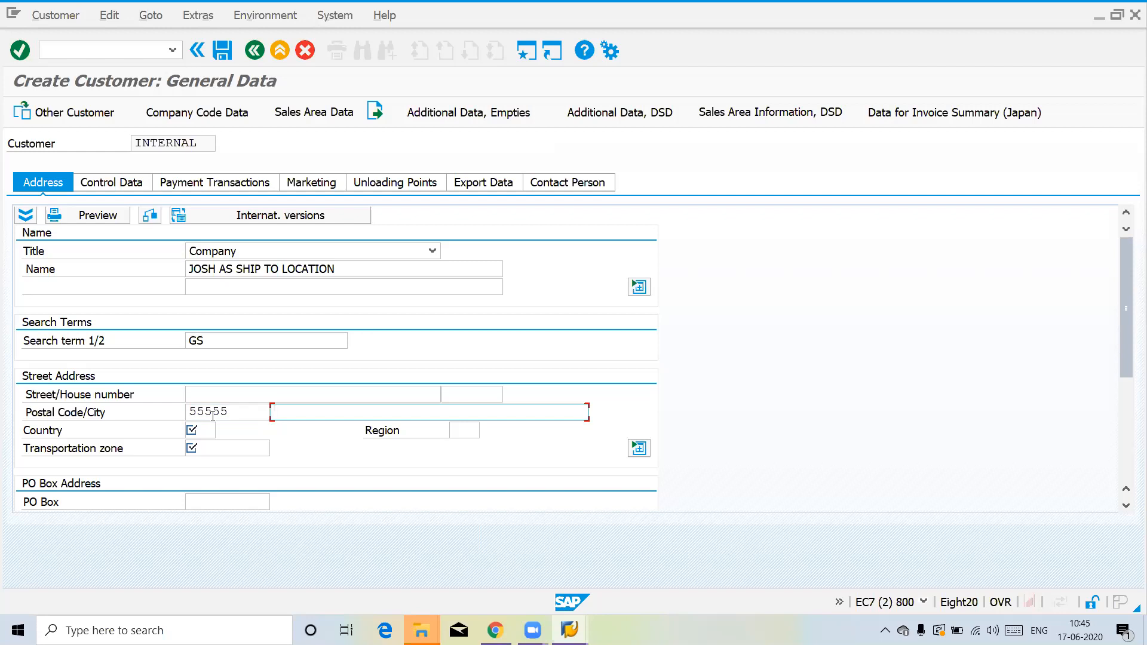
{"action": "type", "text": "FRANKFURT"}
{"action": "key", "text": "BackSpace"}
{"action": "key", "text": "BackSpace"}
{"action": "key", "text": "BackSpace"}
{"action": "key", "text": "BackSpace"}
{"action": "key", "text": "BackSpace"}
{"action": "key", "text": "BackSpace"}
{"action": "key", "text": "BackSpace"}
{"action": "key", "text": "BackSpace"}
{"action": "key", "text": "BackSpace"}
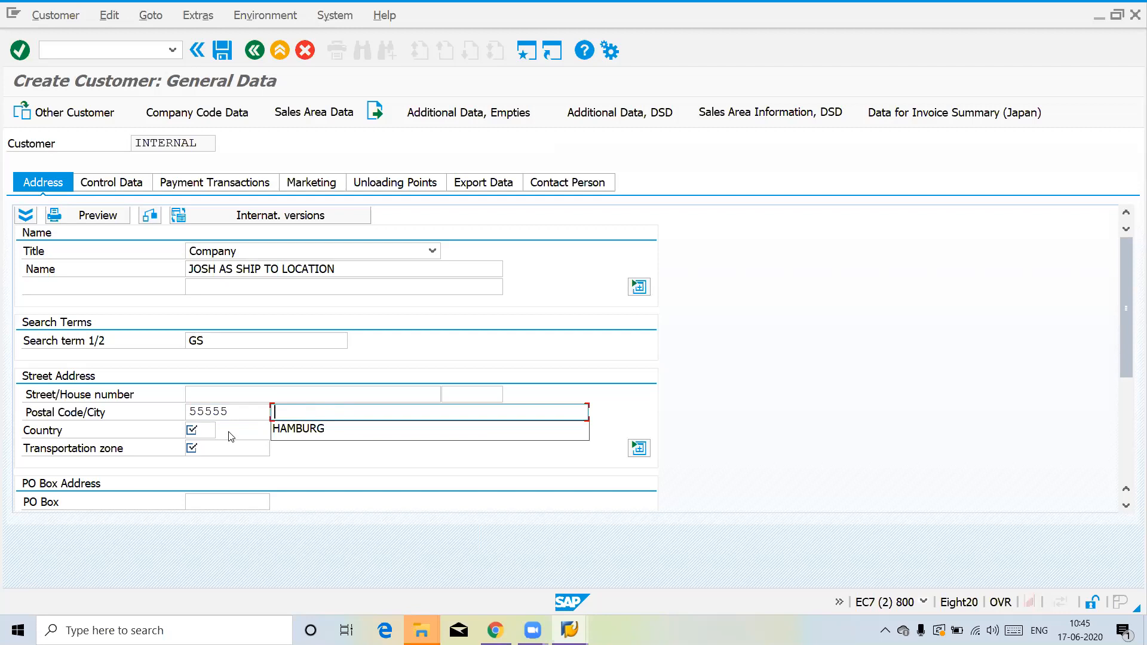
Enter the city of the ship-to customer and set the country to FR.
{"action": "type", "text": "CITY1 IN FRANCE"}
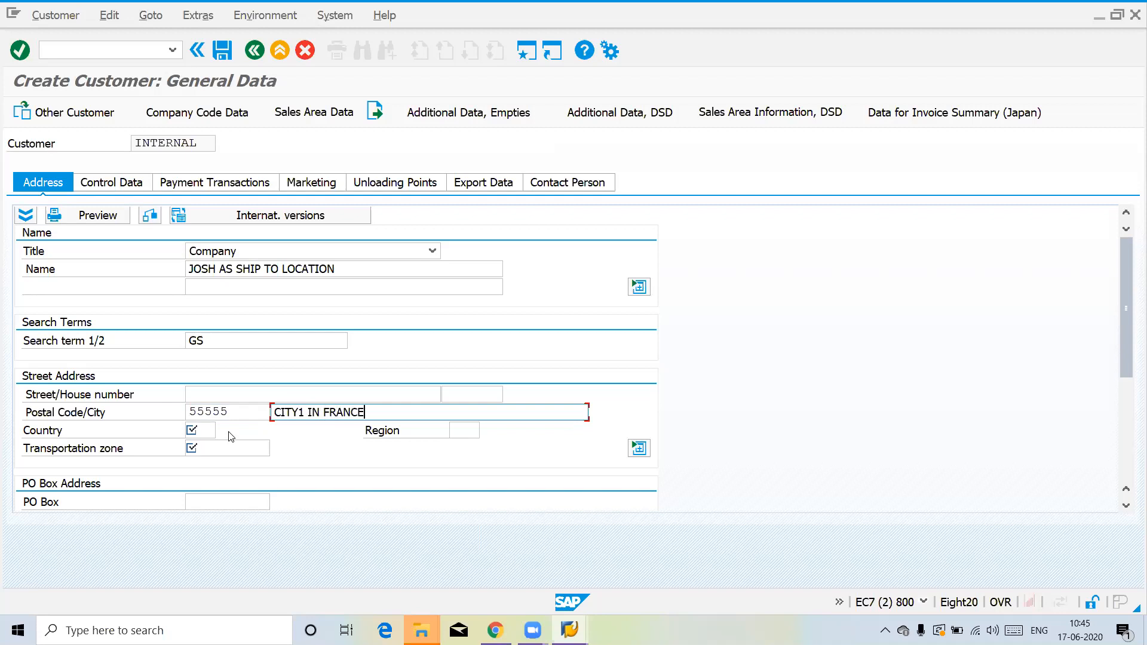
{"action": "left_click", "coordinate": [194, 431]}
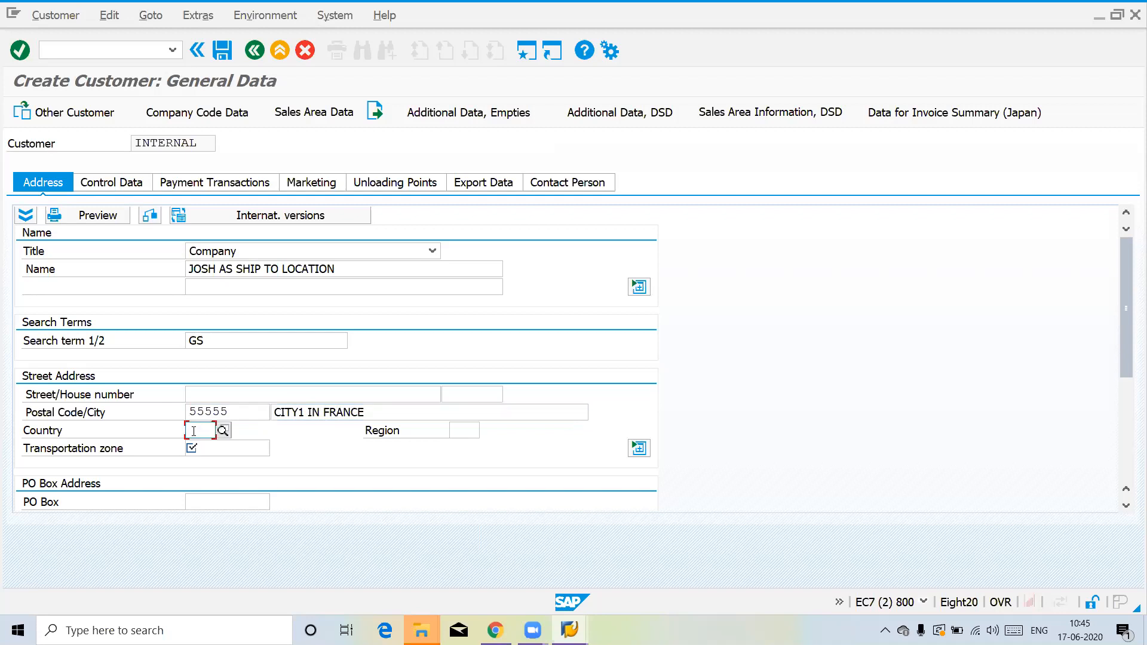
{"action": "type", "text": "FR"}
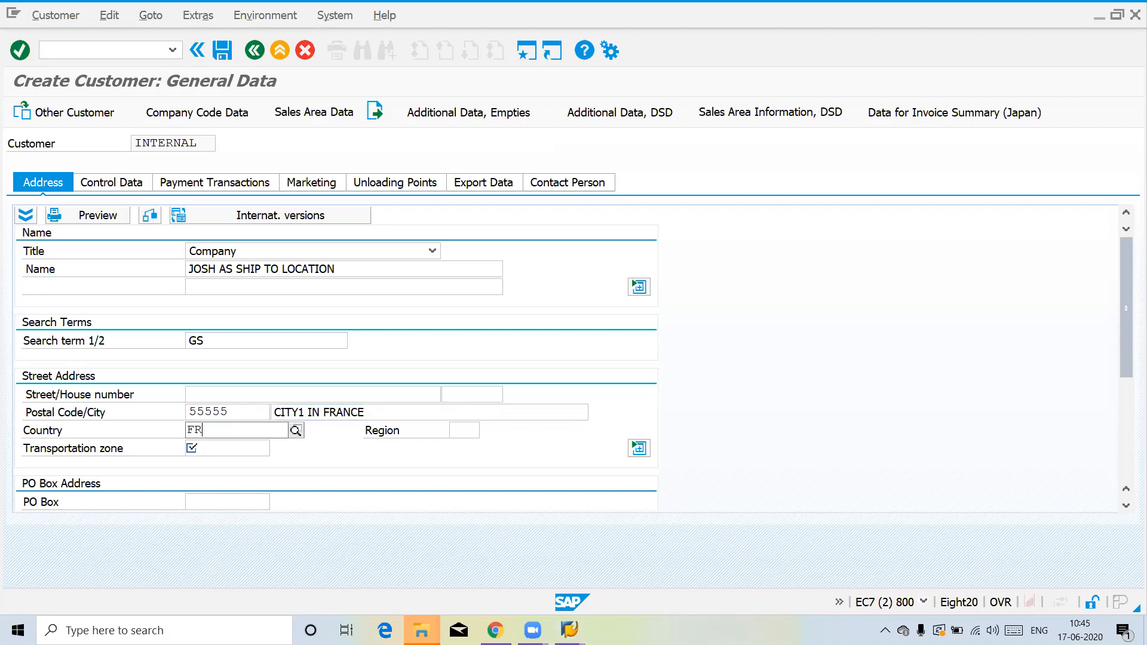
{"action": "left_click", "coordinate": [195, 466]}
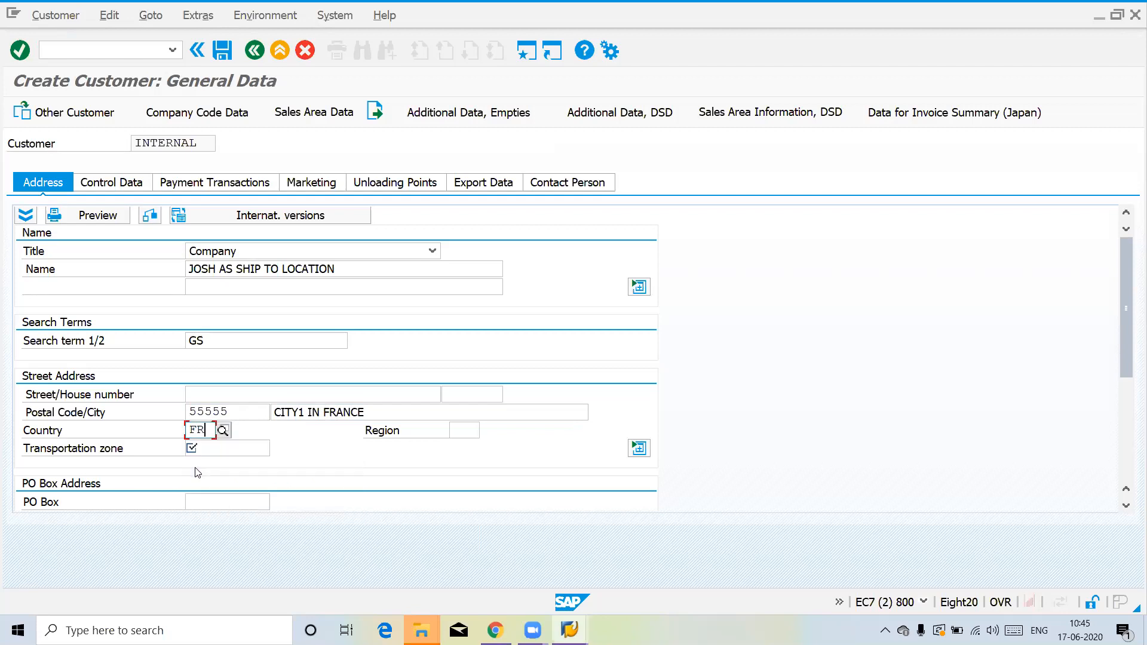
Choose region 15 (Cantal) for the ship-to customer's address.
{"action": "left_click", "coordinate": [463, 434]}
{"action": "left_click", "coordinate": [486, 432]}
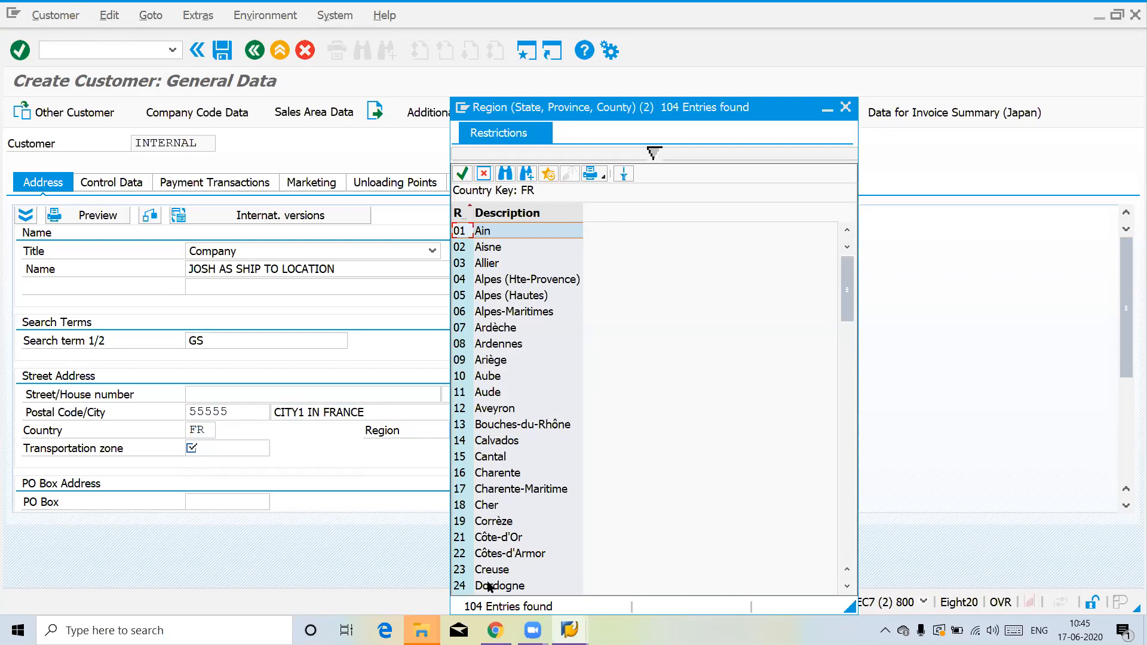
{"action": "double_click", "coordinate": [495, 458]}
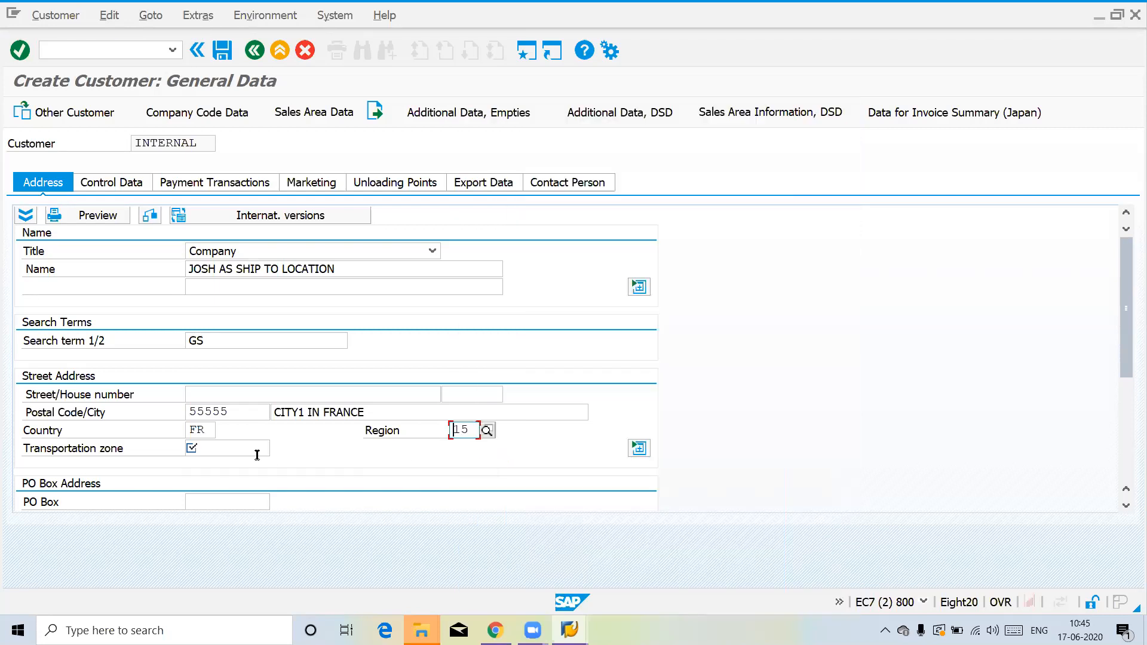
{"action": "left_click", "coordinate": [233, 450]}
{"action": "key", "text": "Down"}
{"action": "key", "text": "Return"}
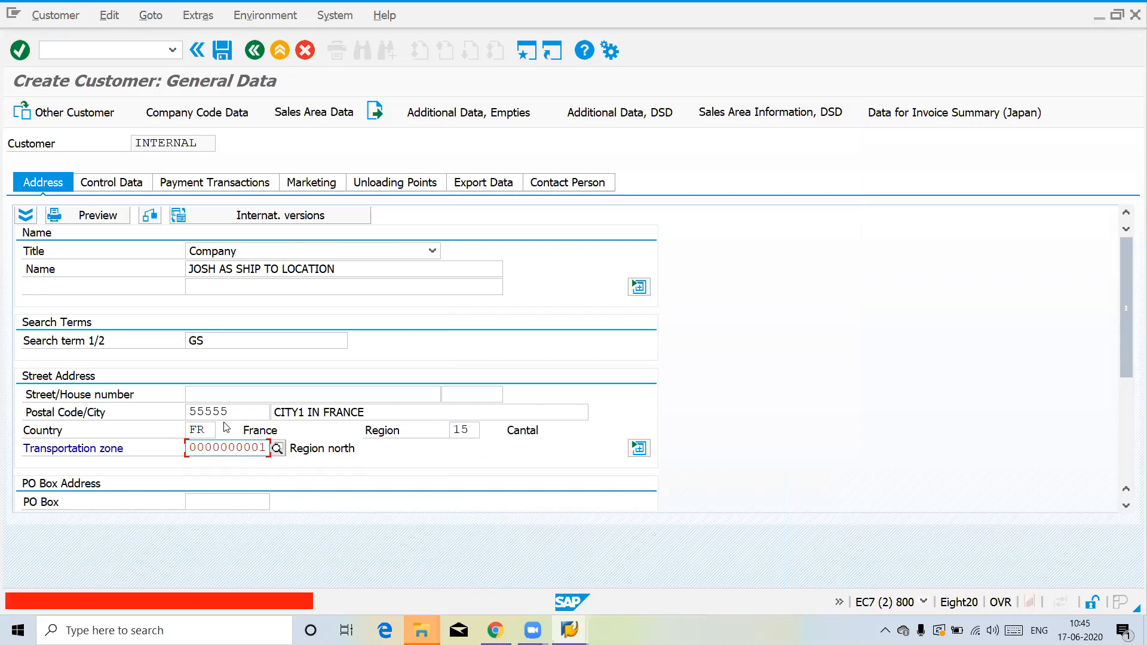
Change the ship-to customer's transportation zone to F000010000 (Northern France) and submit the address data.
{"action": "left_click", "coordinate": [277, 450]}
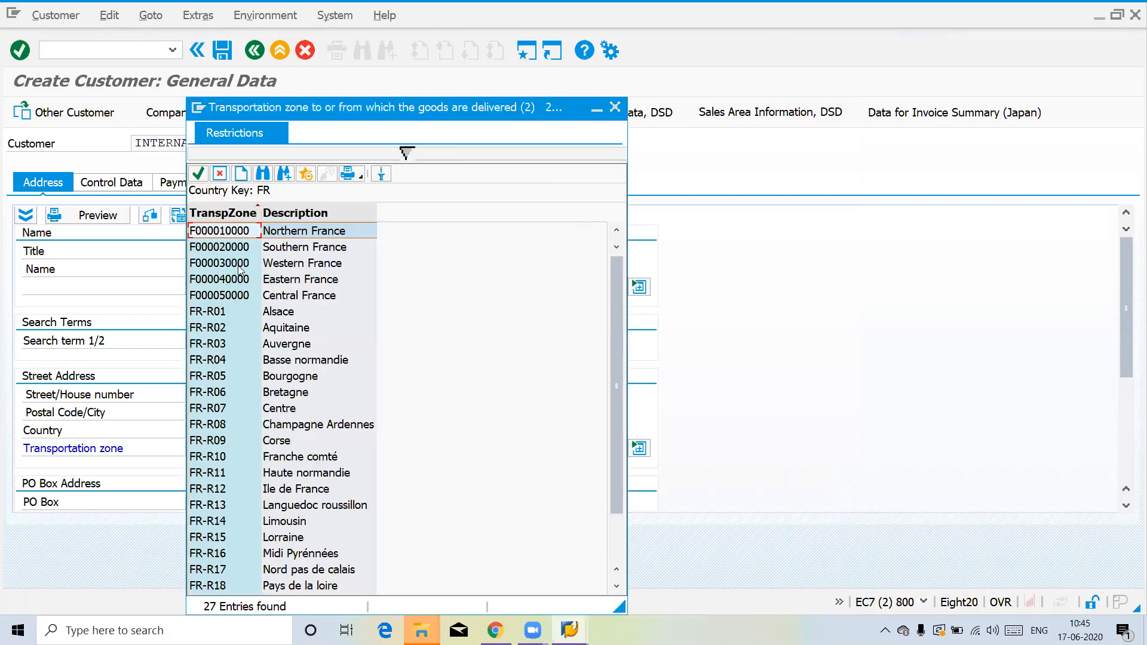
{"action": "double_click", "coordinate": [227, 232]}
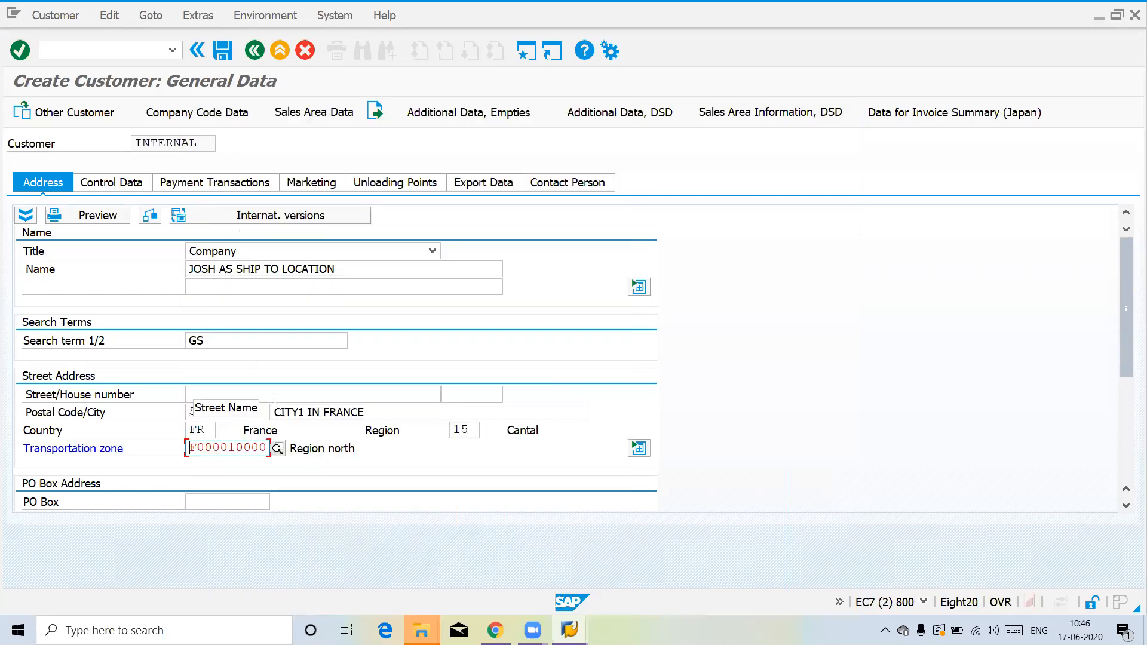
{"action": "key", "text": "Return"}
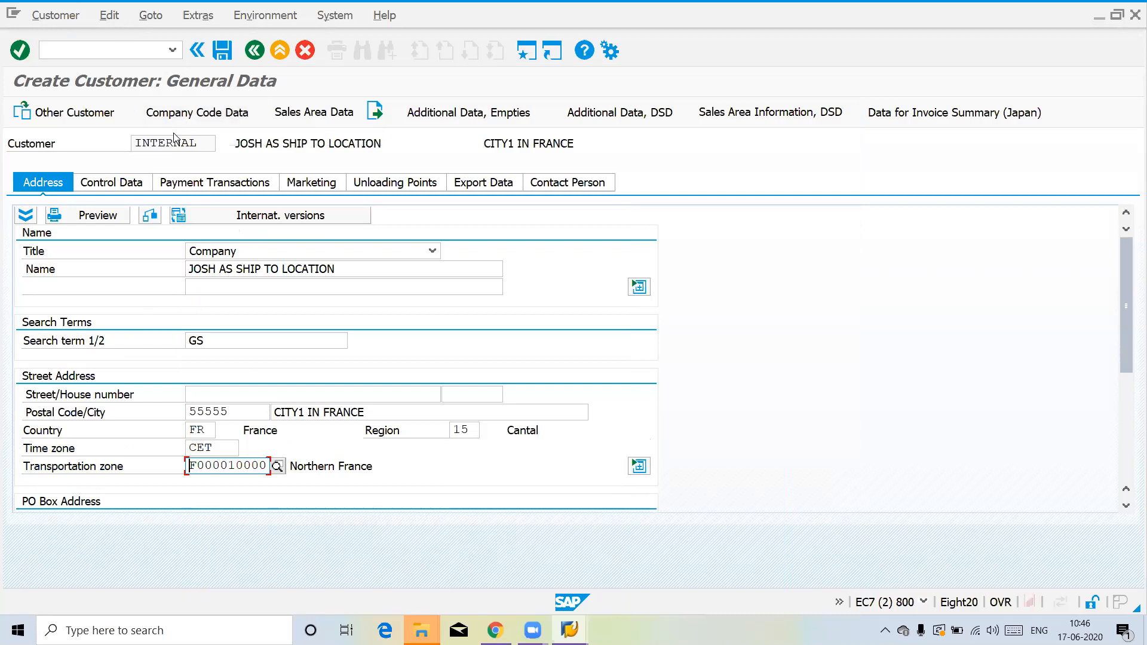
Enter reconciliation account 140000 in the ship-to customer's company code data.
{"action": "left_click", "coordinate": [188, 119]}
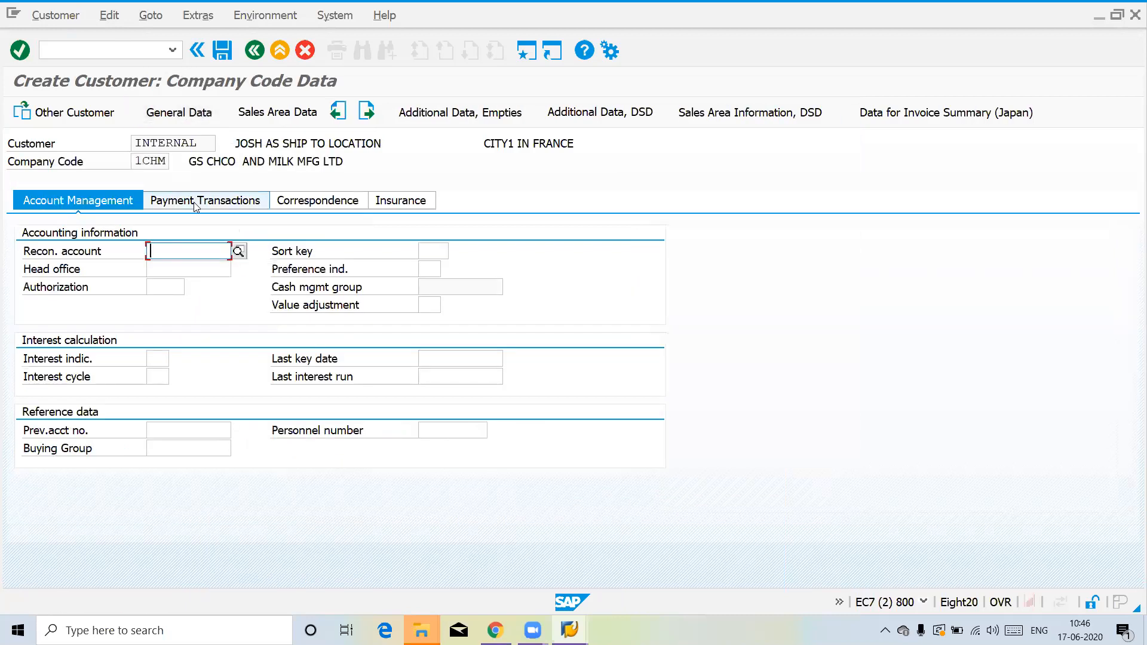
{"action": "key", "text": "Down"}
{"action": "key", "text": "Return"}
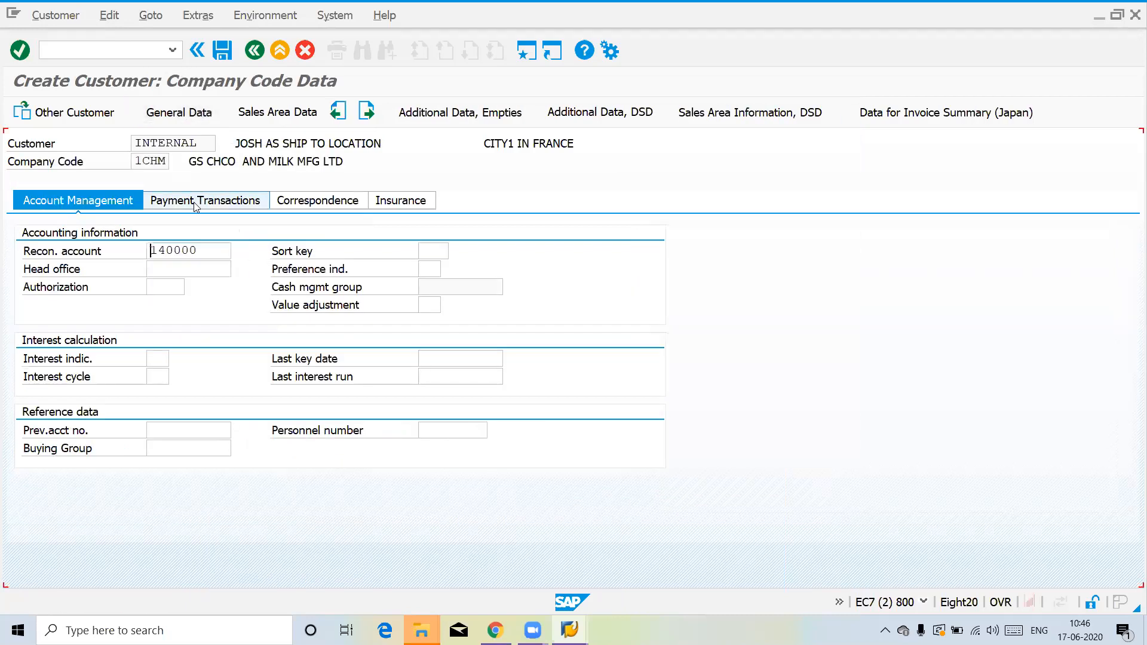
Set the customer pricing procedure to 1 (Standard) in the ship-to customer's sales area data.
{"action": "left_click", "coordinate": [286, 117]}
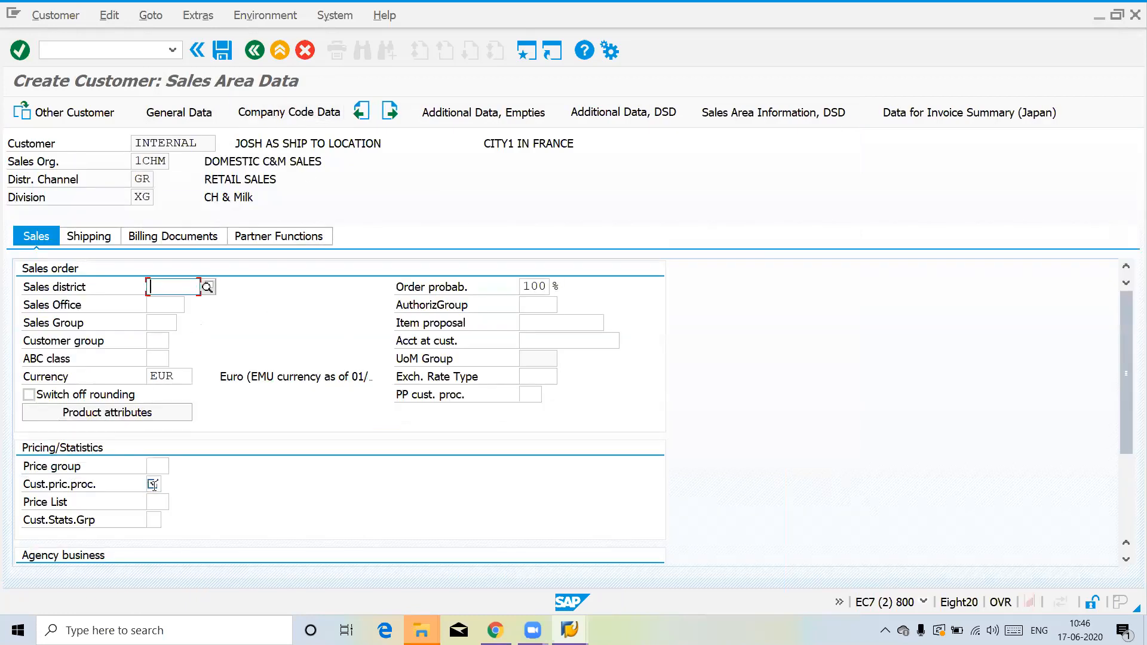
{"action": "left_click", "coordinate": [154, 485]}
{"action": "type", "text": "1"}
{"action": "key", "text": "Return"}
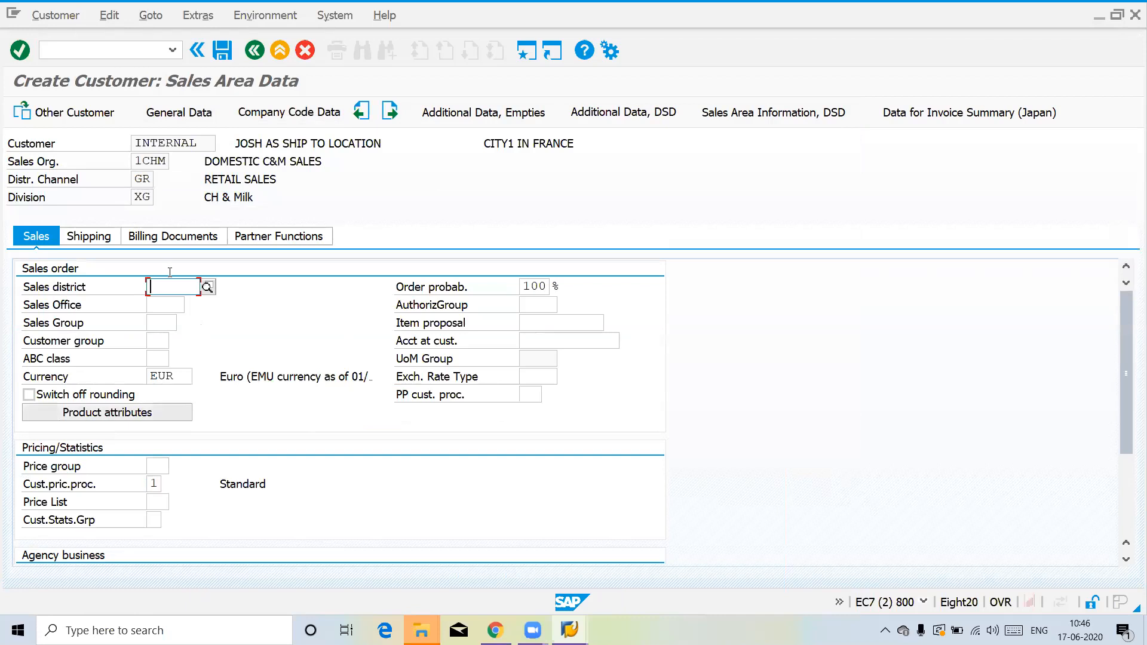
Set the ship-to customer's shipping conditions to 01 (As soon as possible).
{"action": "left_click", "coordinate": [88, 241]}
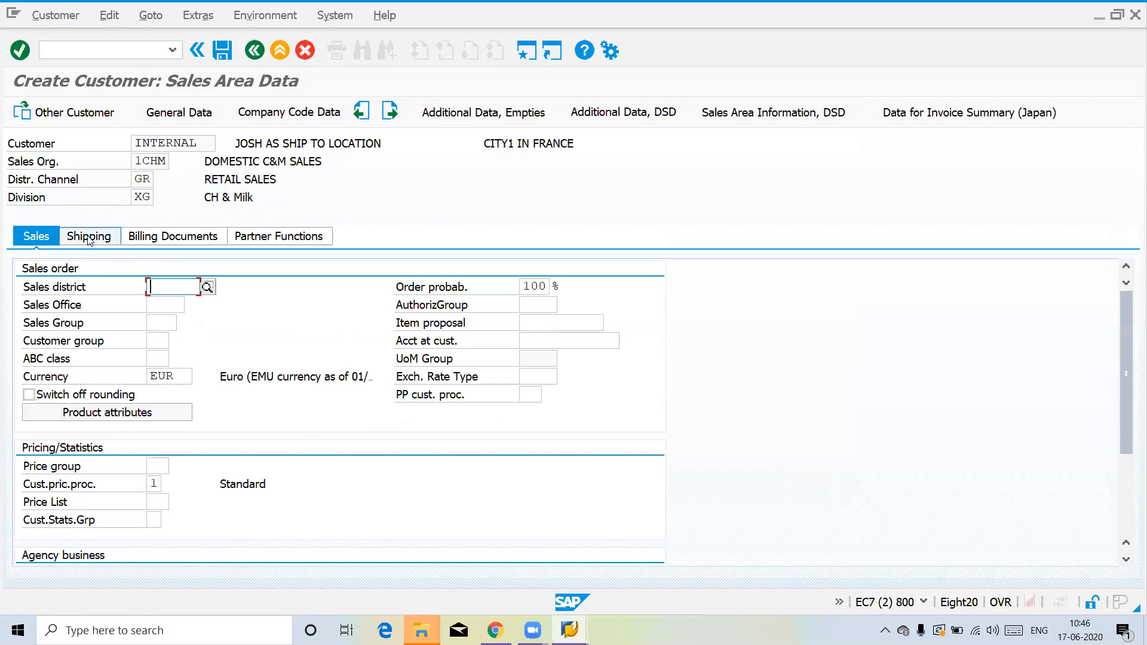
{"action": "left_click", "coordinate": [199, 306]}
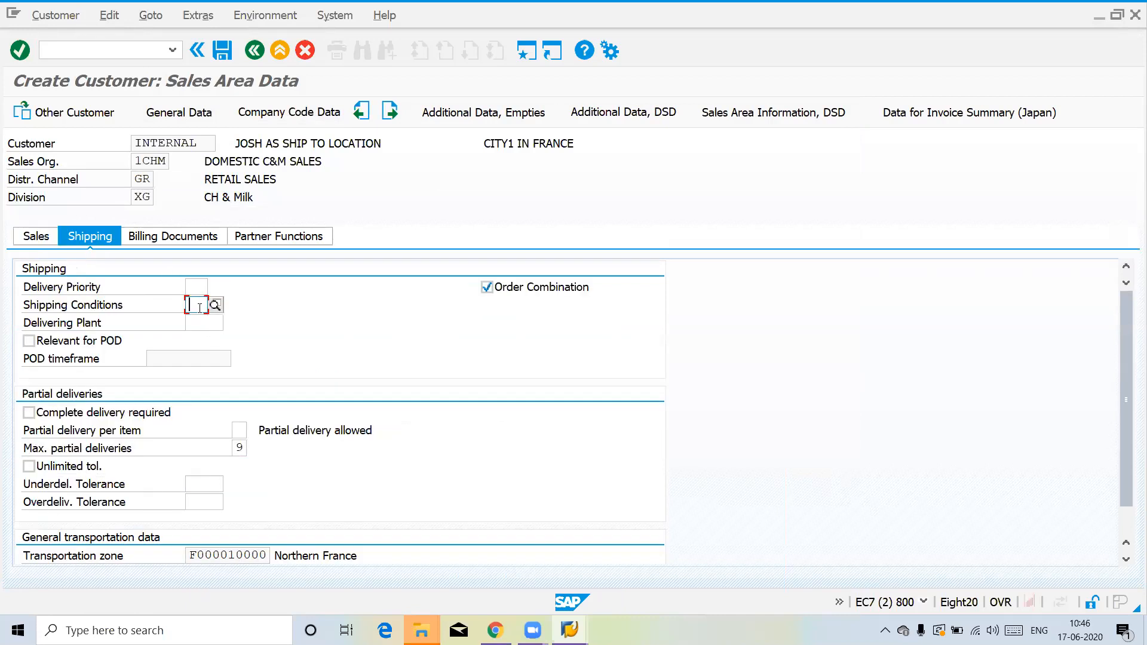
{"action": "left_click", "coordinate": [195, 321]}
{"action": "key", "text": "Return"}
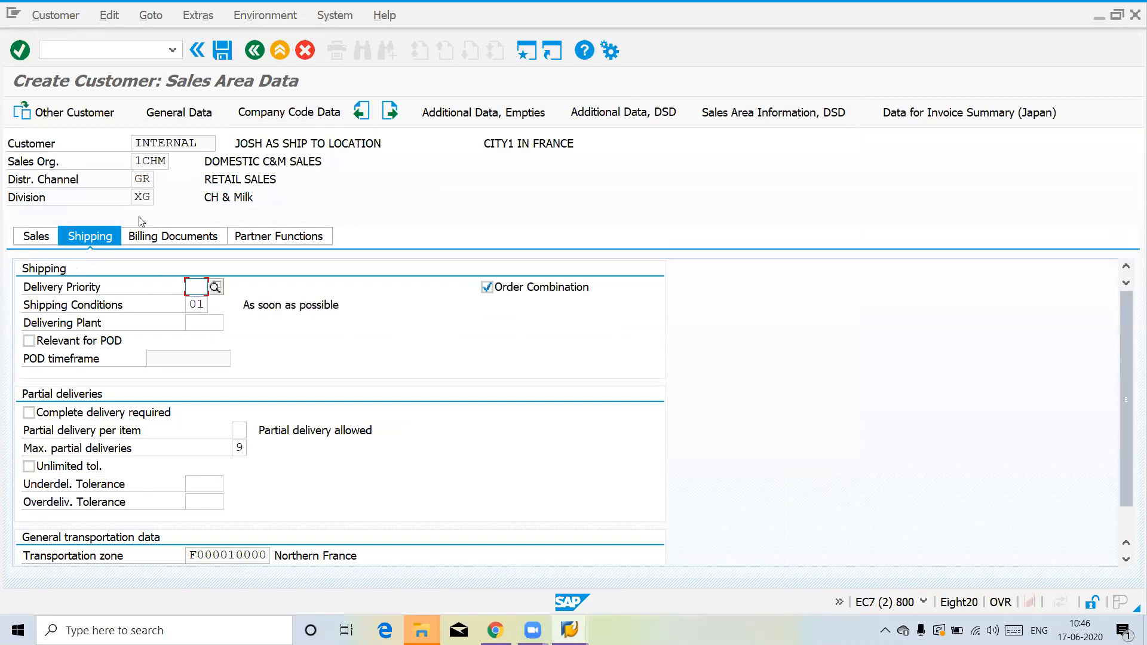
Enter tax classification 0 for the German output tax category ZWST in the ship-to customer's billing data.
{"action": "left_click", "coordinate": [159, 239]}
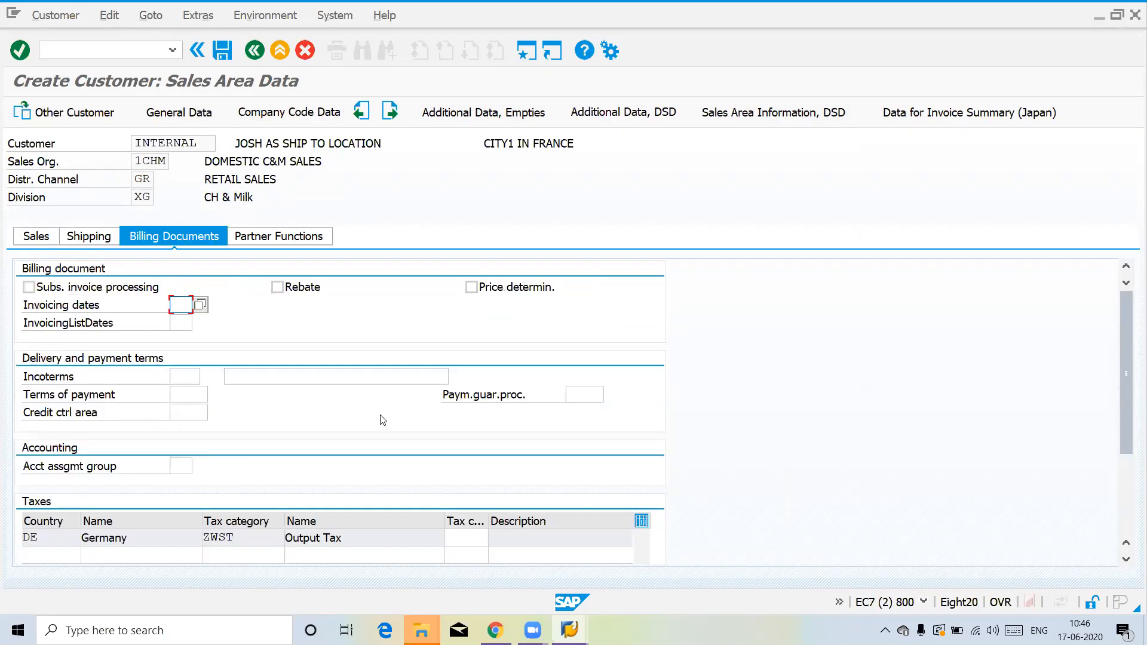
{"action": "left_click", "coordinate": [479, 542]}
{"action": "type", "text": "0"}
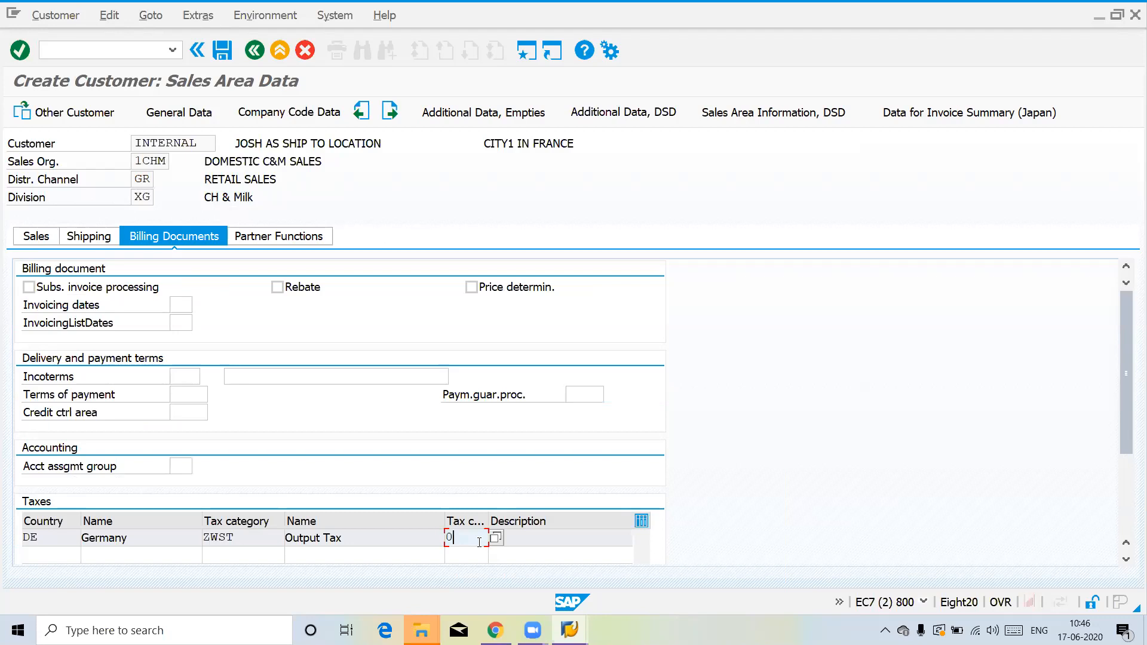
{"action": "key", "text": "Return"}
Review the ship-to customer's partner functions, save the customer record, and exit customer creation.
{"action": "left_click", "coordinate": [279, 238]}
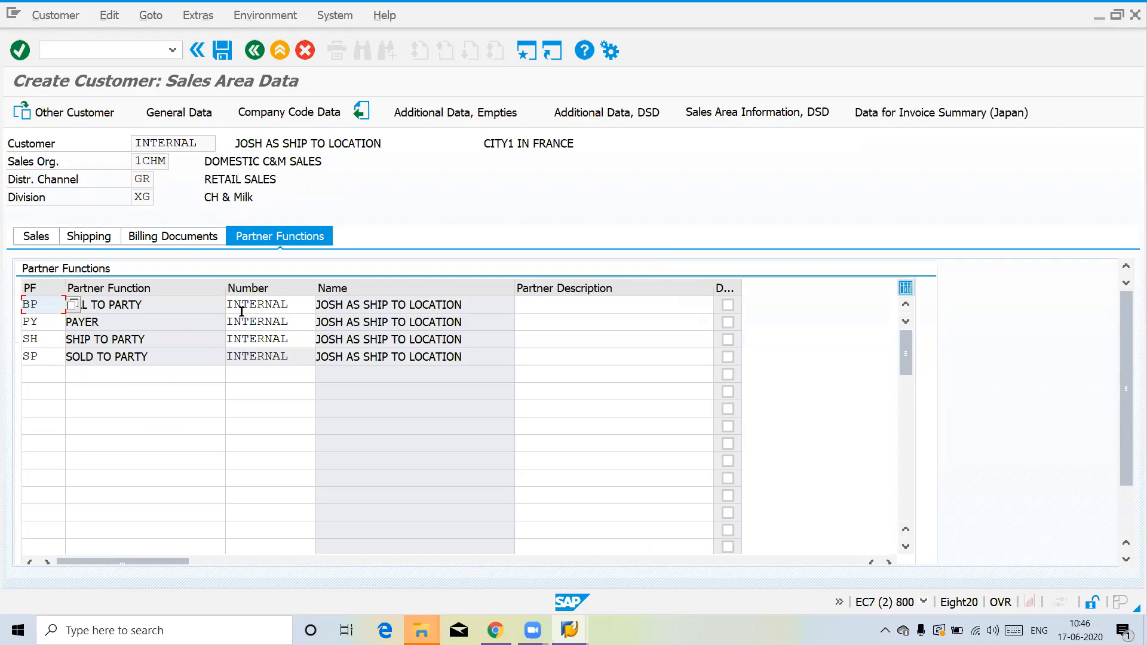
{"action": "left_click", "coordinate": [223, 51]}
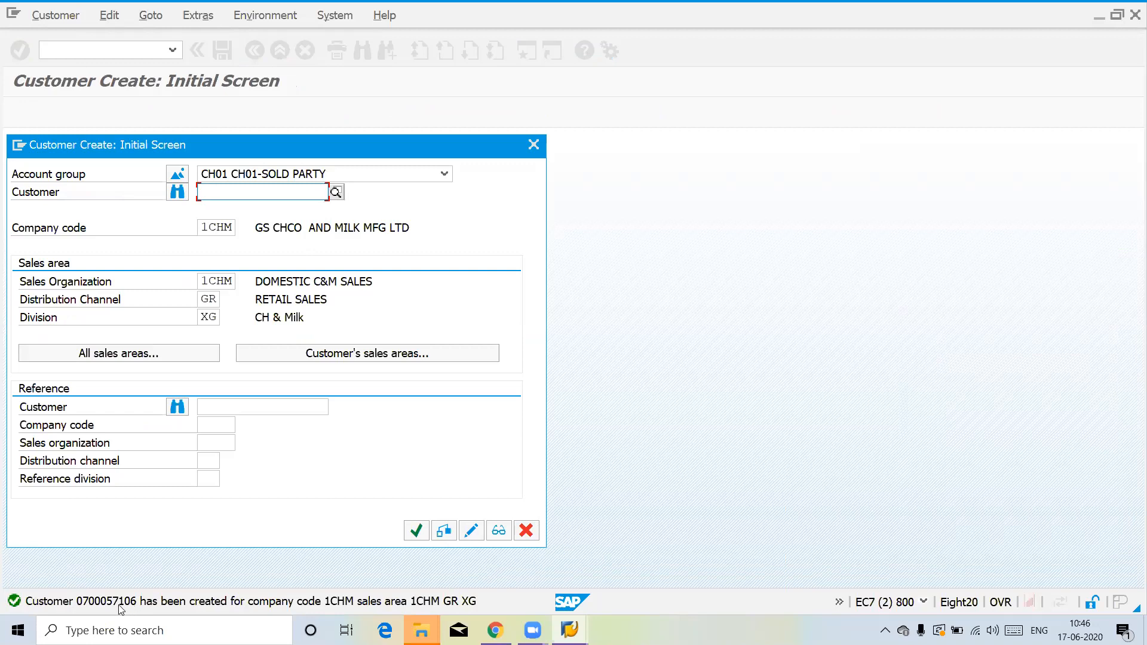
{"action": "left_click", "coordinate": [532, 532]}
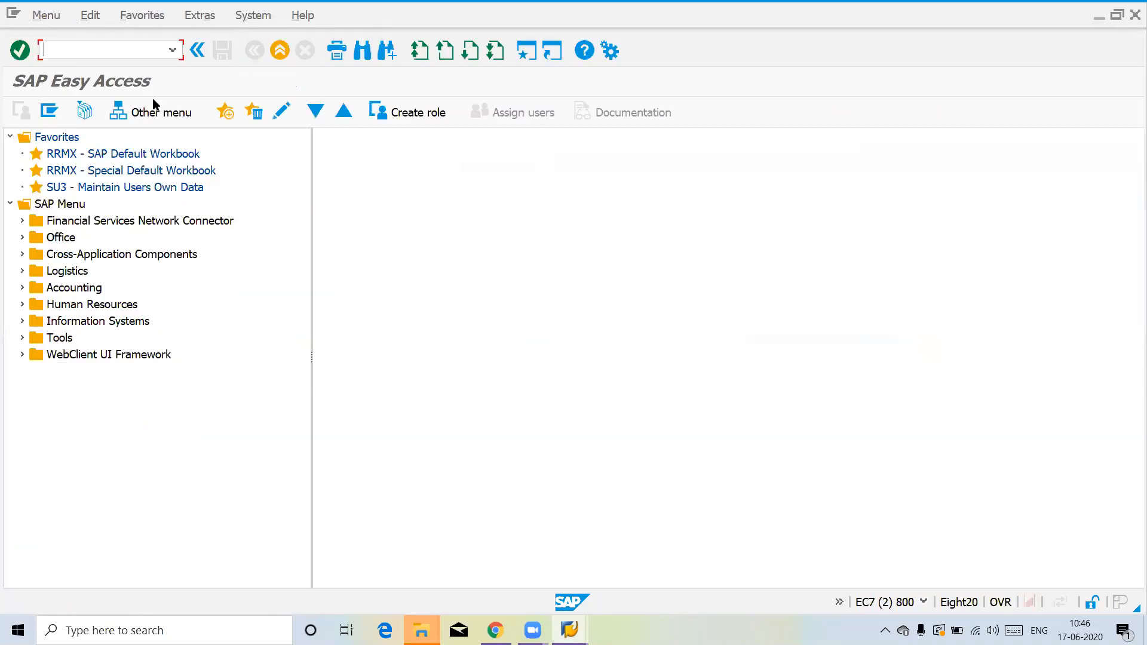
Start transaction SE16N and load the selection criteria of table KNVV.
{"action": "type", "text": "/NSE16N"}
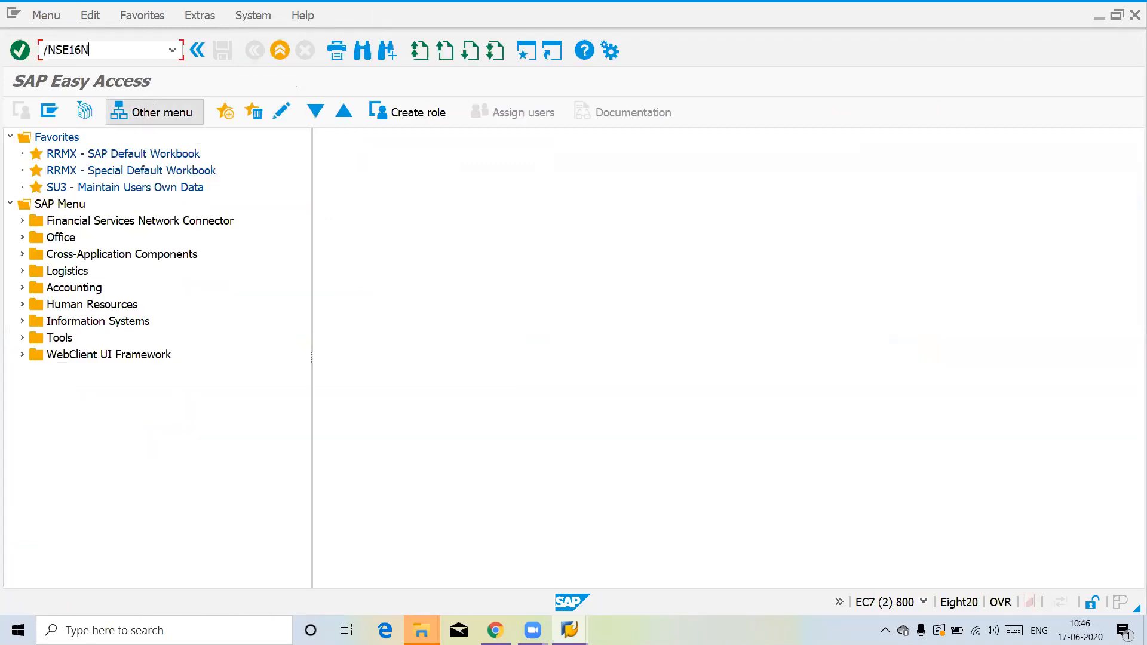
{"action": "key", "text": "Return"}
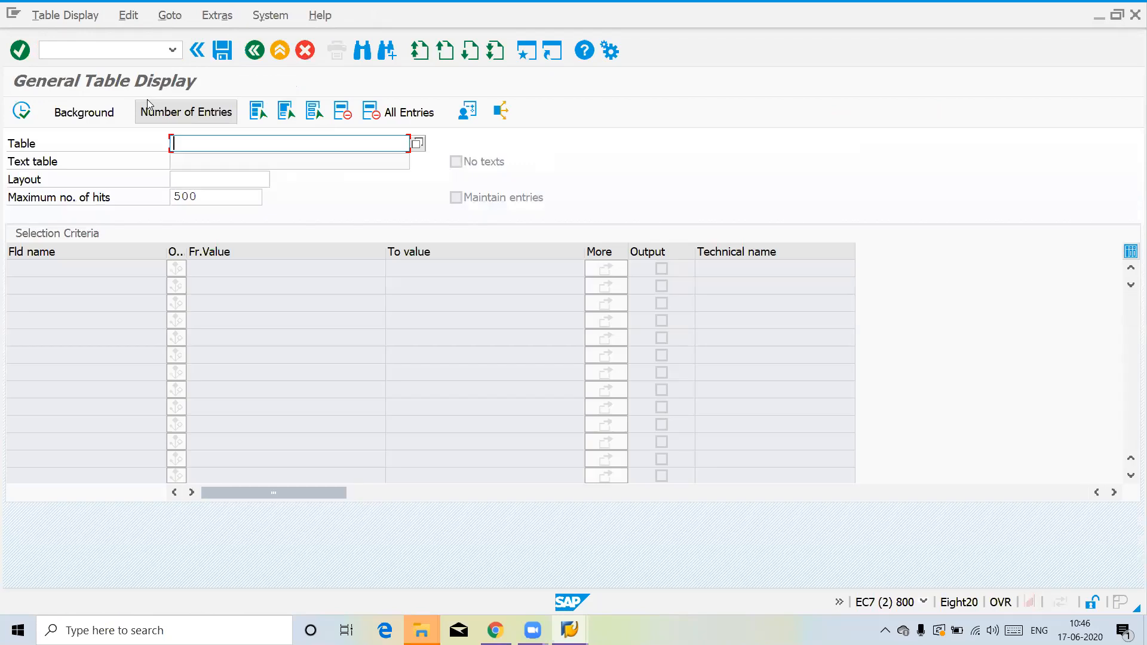
{"action": "type", "text": "KNVV"}
{"action": "key", "text": "Return"}
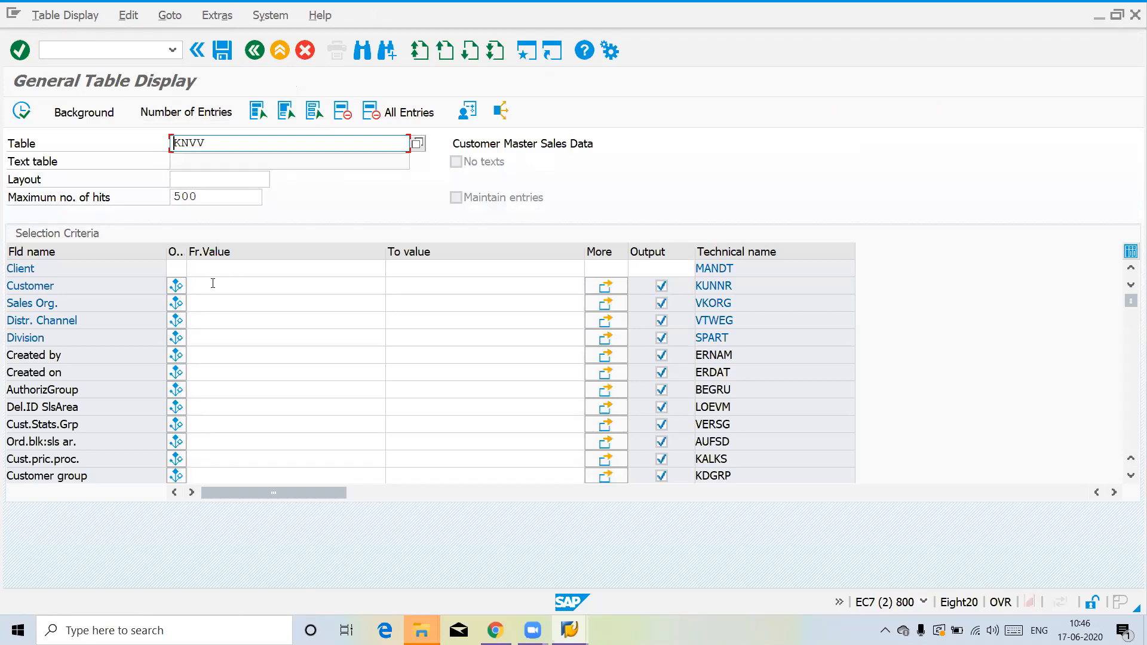
Display the KNVV entries for sales organization 1CHM and check the listed customers.
{"action": "left_click", "coordinate": [225, 301]}
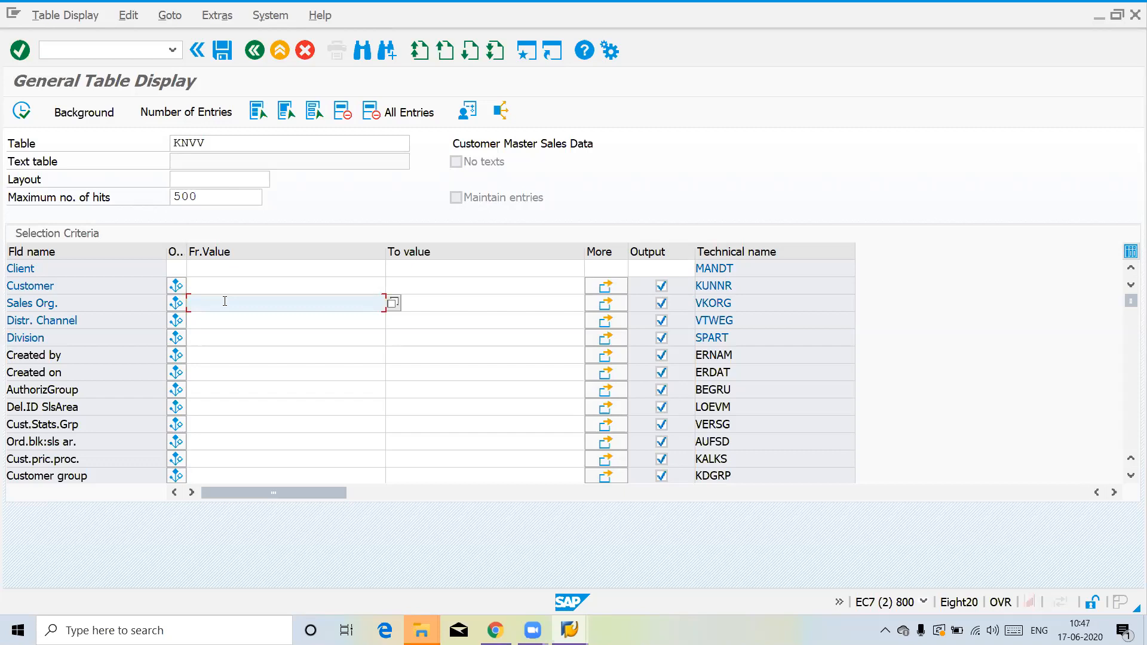
{"action": "type", "text": "1CH"}
{"action": "type", "text": "E"}
{"action": "key", "text": "BackSpace"}
{"action": "key", "text": "BackSpace"}
{"action": "type", "text": "HM"}
{"action": "left_click", "coordinate": [23, 112]}
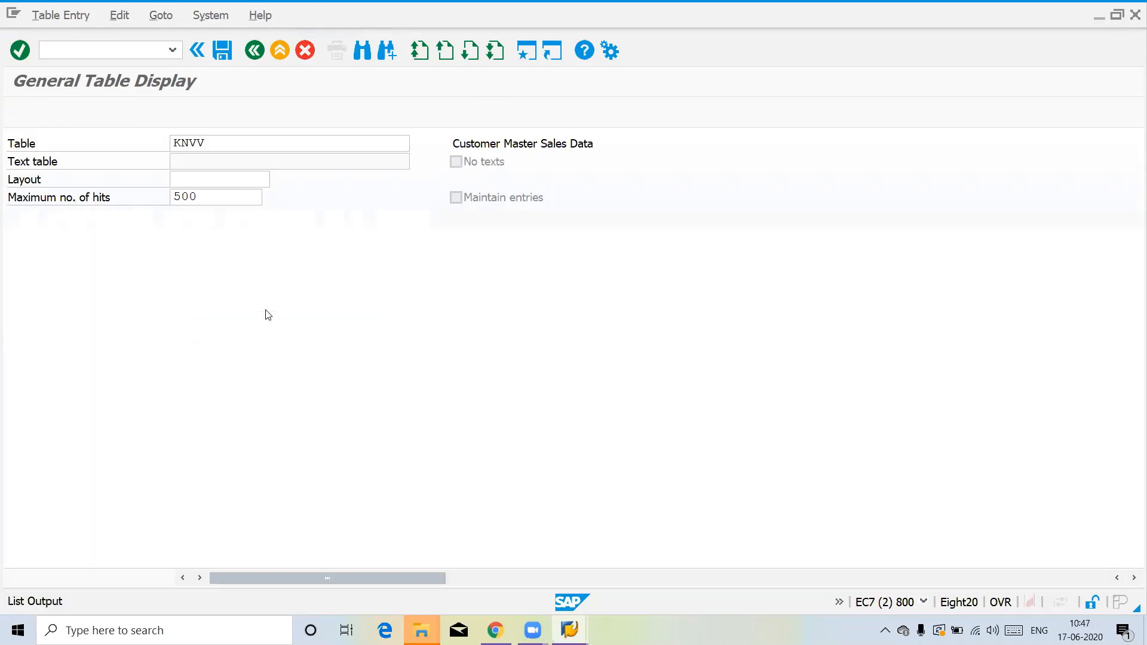
{"action": "left_click", "coordinate": [67, 241]}
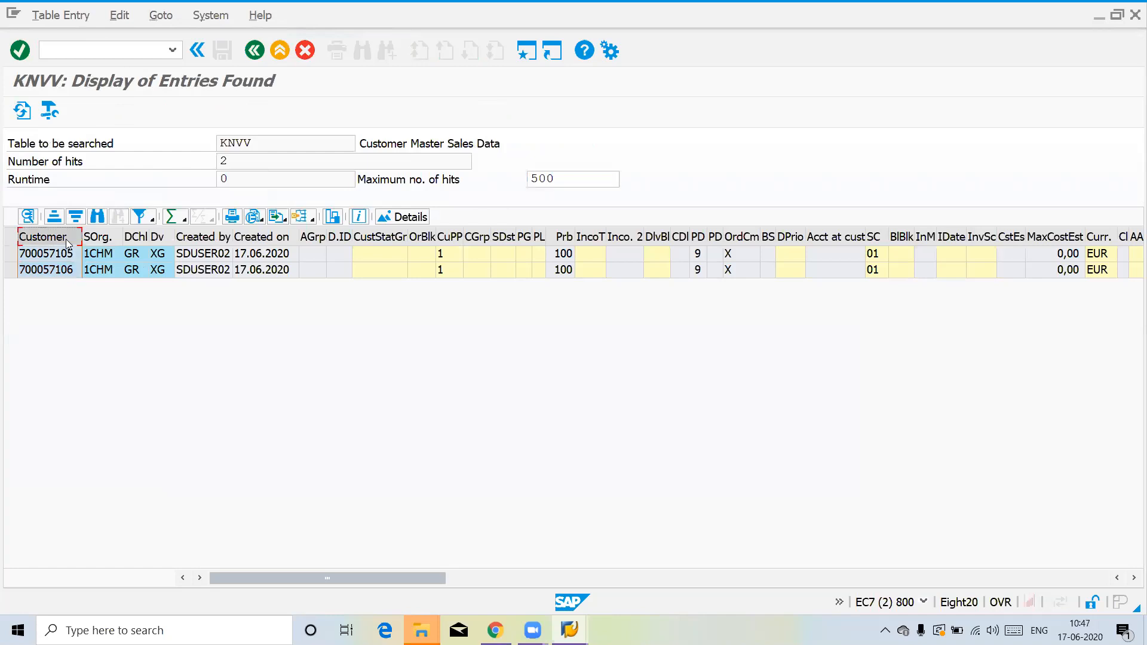
{"action": "left_click", "coordinate": [58, 274]}
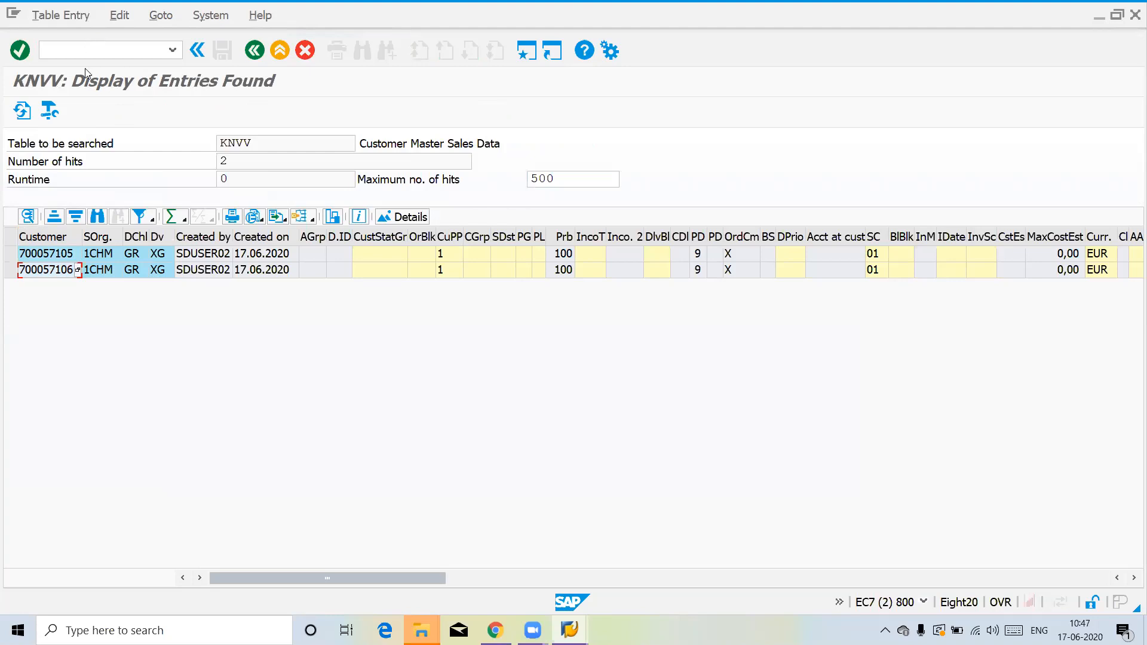
{"action": "left_click", "coordinate": [47, 273]}
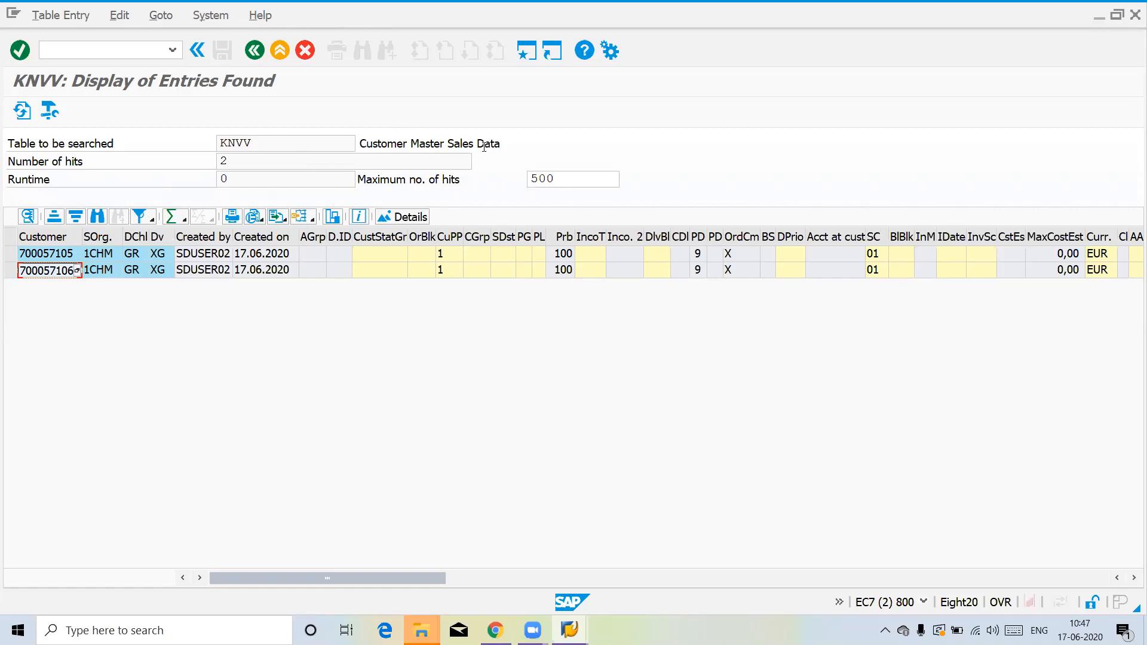
Return to the table selection and load table KNA1 instead.
{"action": "left_click", "coordinate": [254, 50]}
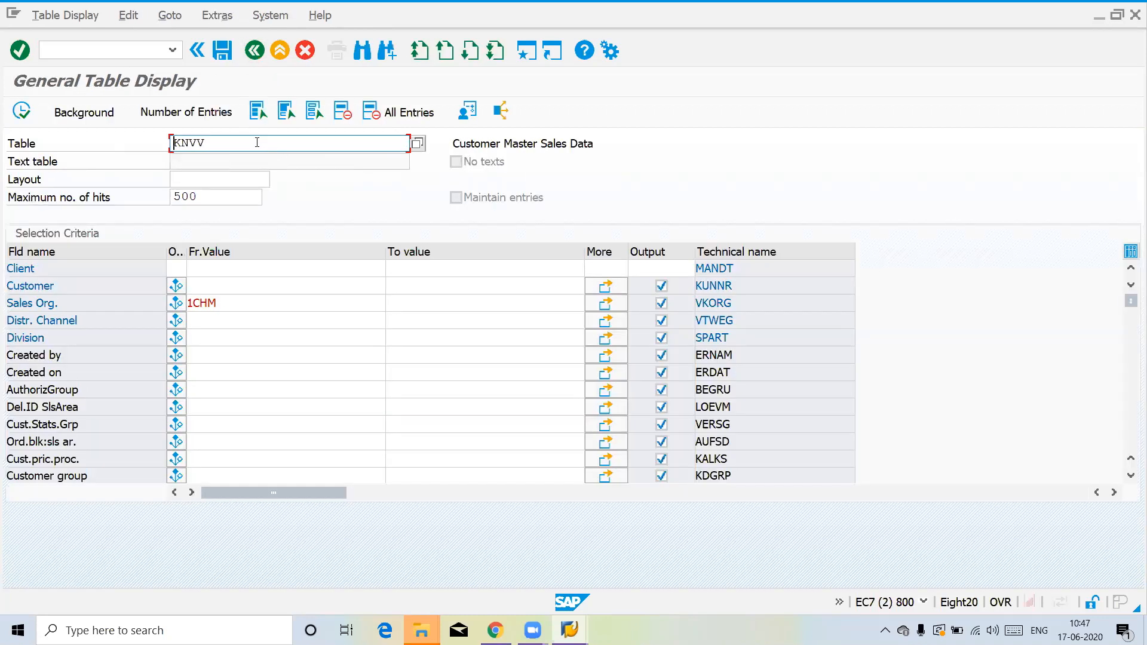
{"action": "key", "text": "BackSpace"}
{"action": "key", "text": "BackSpace"}
{"action": "type", "text": "A1"}
{"action": "key", "text": "Return"}
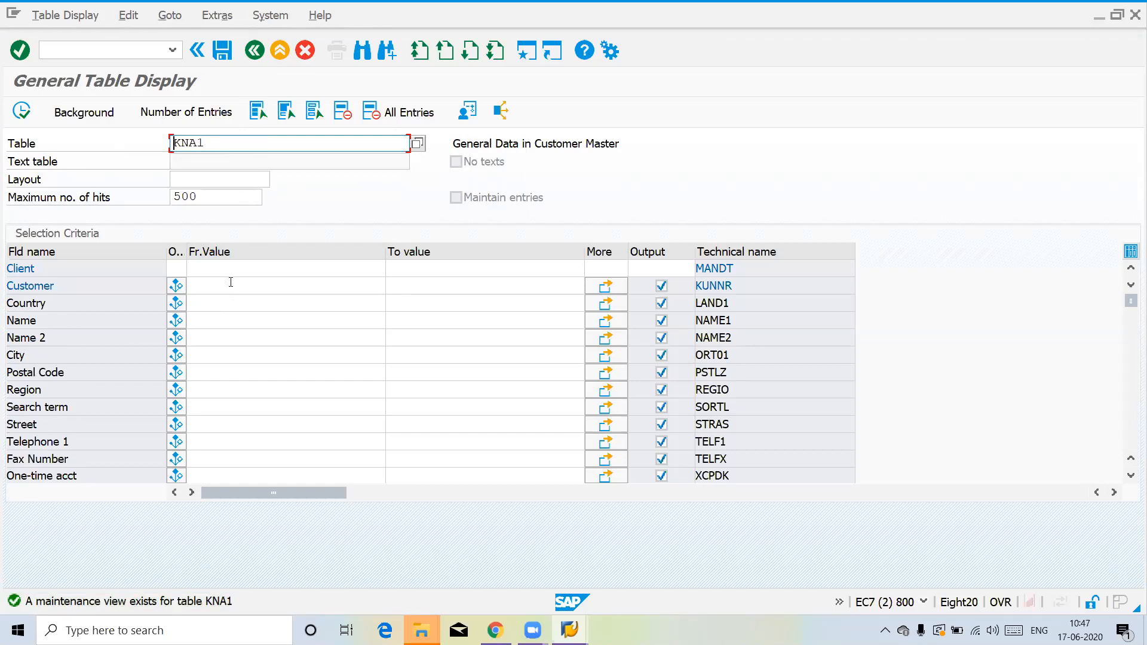
Display the KNA1 entry for the new ship-to customer's number and check its name, city, postal code and region.
{"action": "left_click", "coordinate": [266, 287]}
{"action": "type", "text": "700057106"}
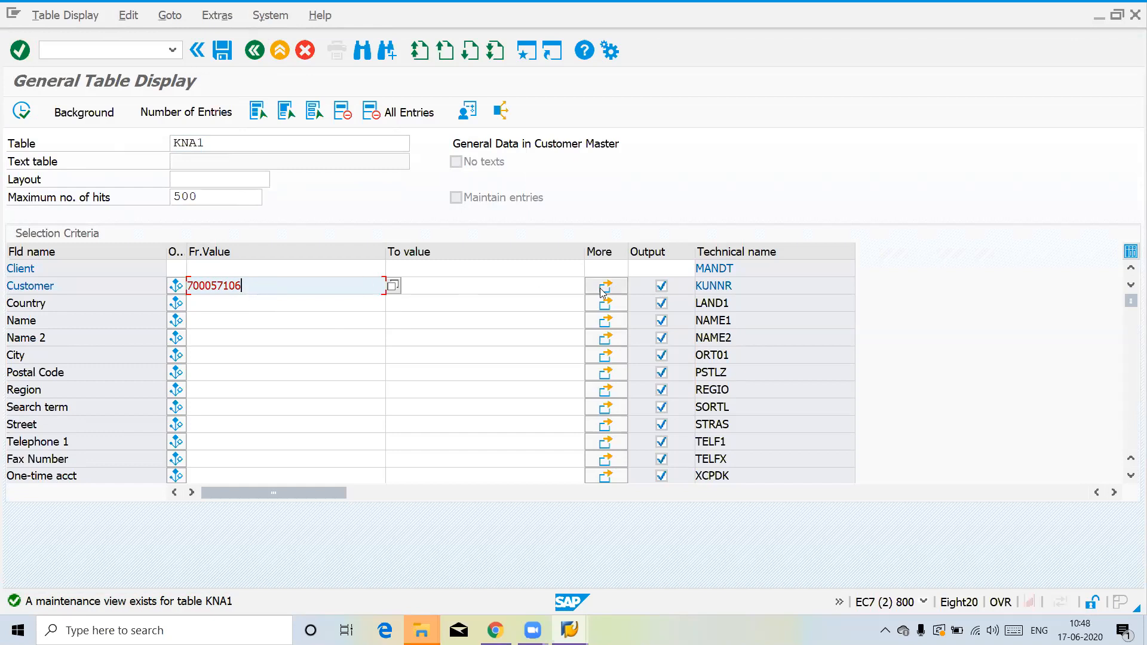
{"action": "left_click", "coordinate": [21, 111]}
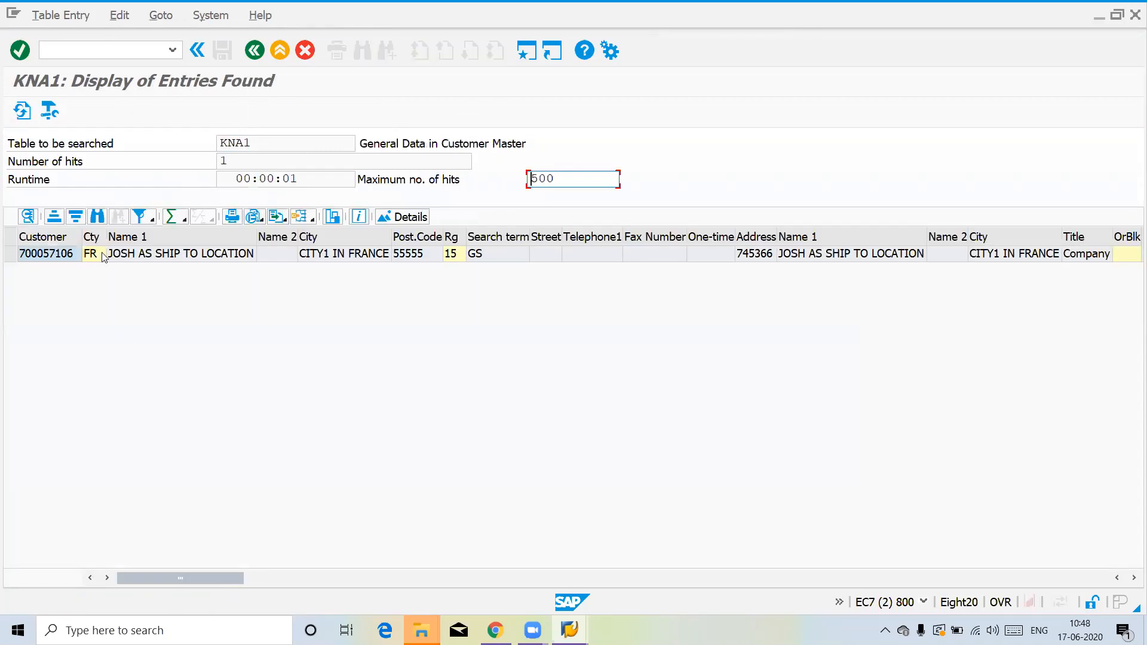
{"action": "left_click", "coordinate": [183, 256]}
{"action": "left_click", "coordinate": [290, 257]}
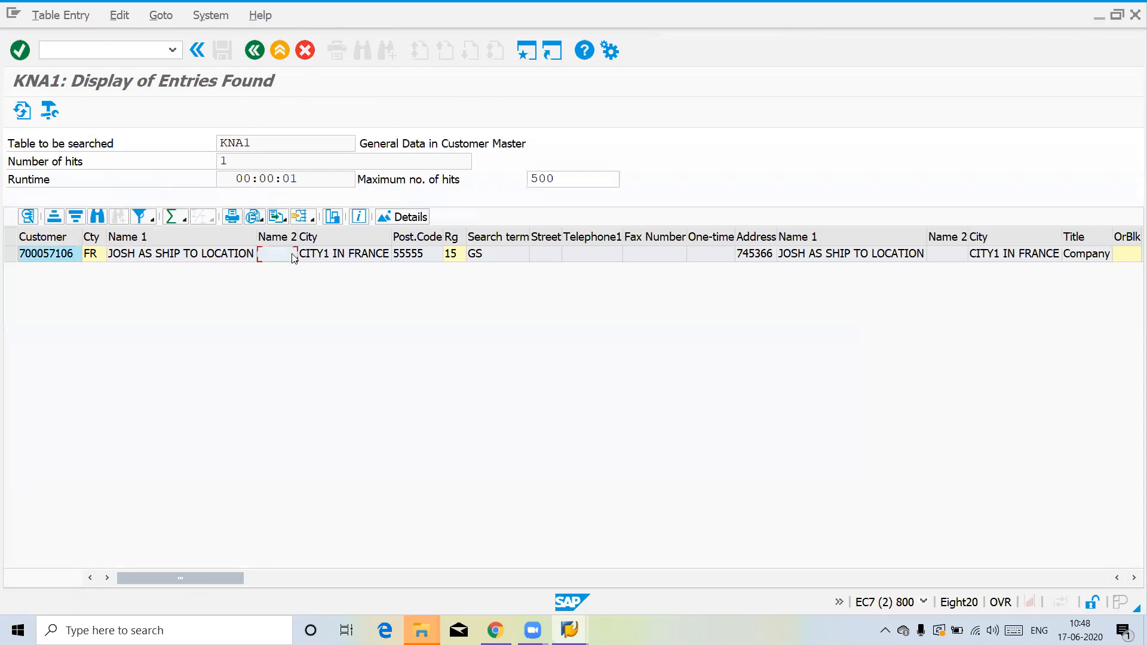
{"action": "left_click", "coordinate": [325, 258]}
{"action": "left_click", "coordinate": [406, 257]}
{"action": "left_click", "coordinate": [452, 257]}
Go back to the table selection and load table KNB1.
{"action": "left_click", "coordinate": [256, 52]}
{"action": "left_click_drag", "start_coordinate": [206, 139], "coordinate": [188, 140]}
{"action": "type", "text": "B1"}
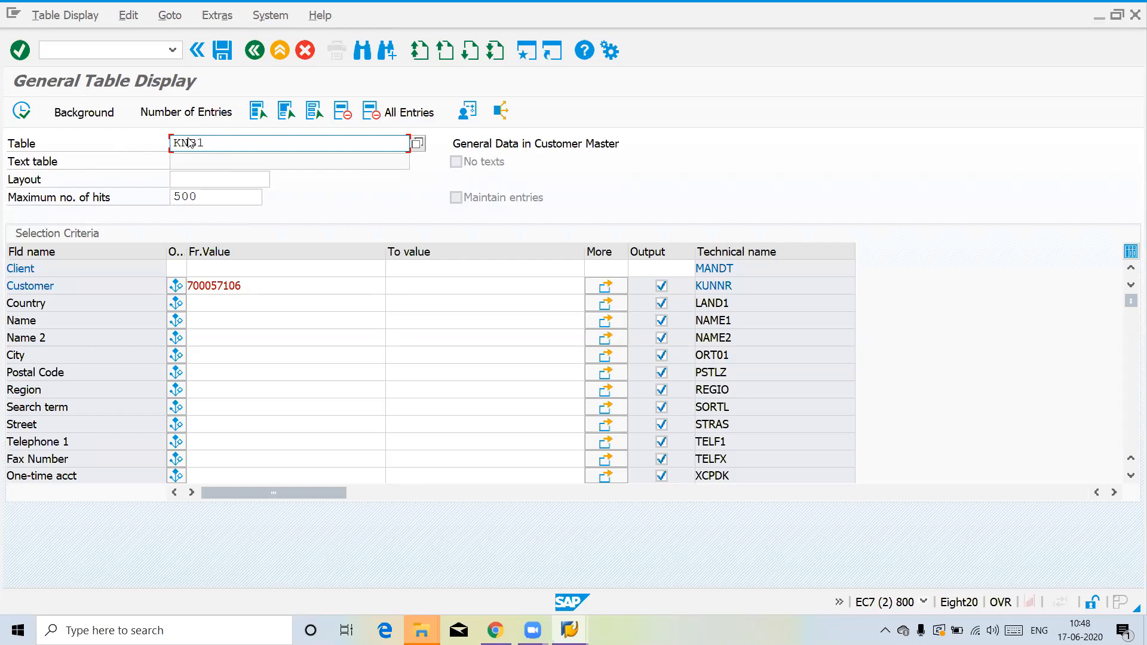
{"action": "key", "text": "Return"}
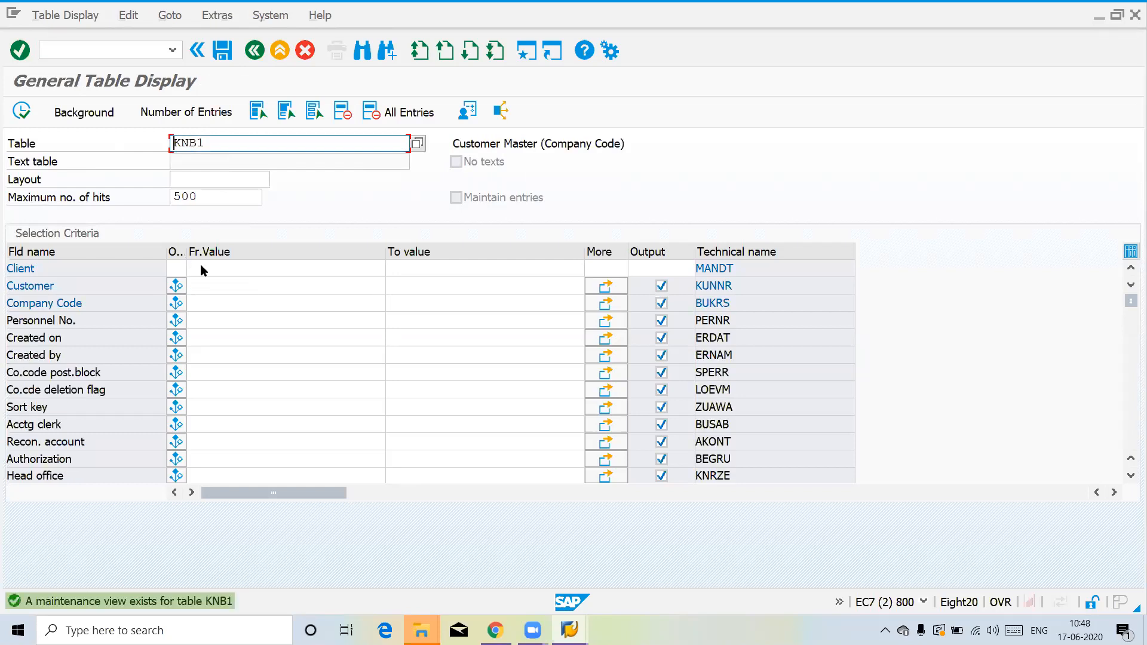
Display the KNB1 entries for company code 1CHM and check the listed customers.
{"action": "left_click", "coordinate": [223, 283]}
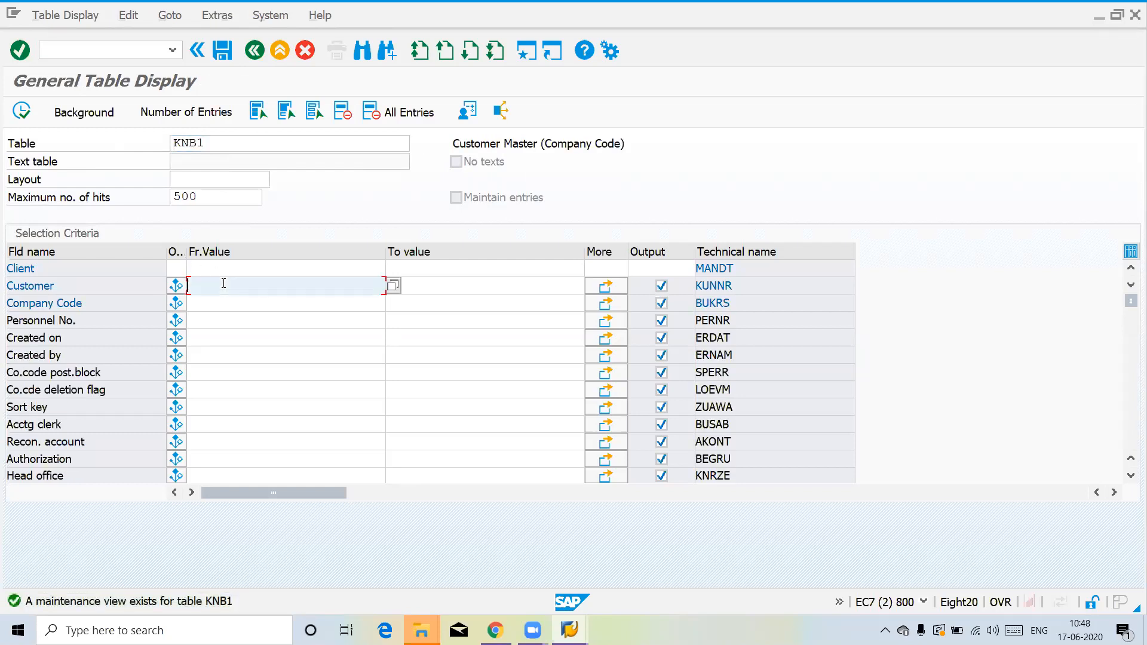
{"action": "left_click", "coordinate": [215, 301]}
{"action": "left_click", "coordinate": [216, 290]}
{"action": "left_click", "coordinate": [215, 306]}
{"action": "type", "text": "1CHM"}
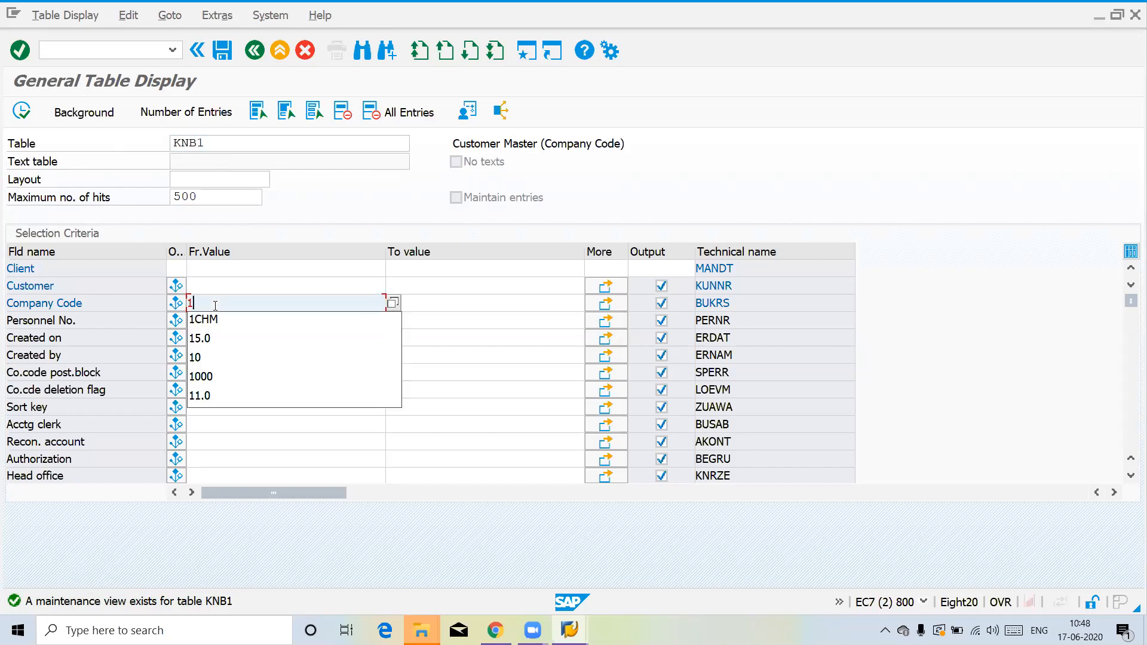
{"action": "left_click", "coordinate": [22, 111]}
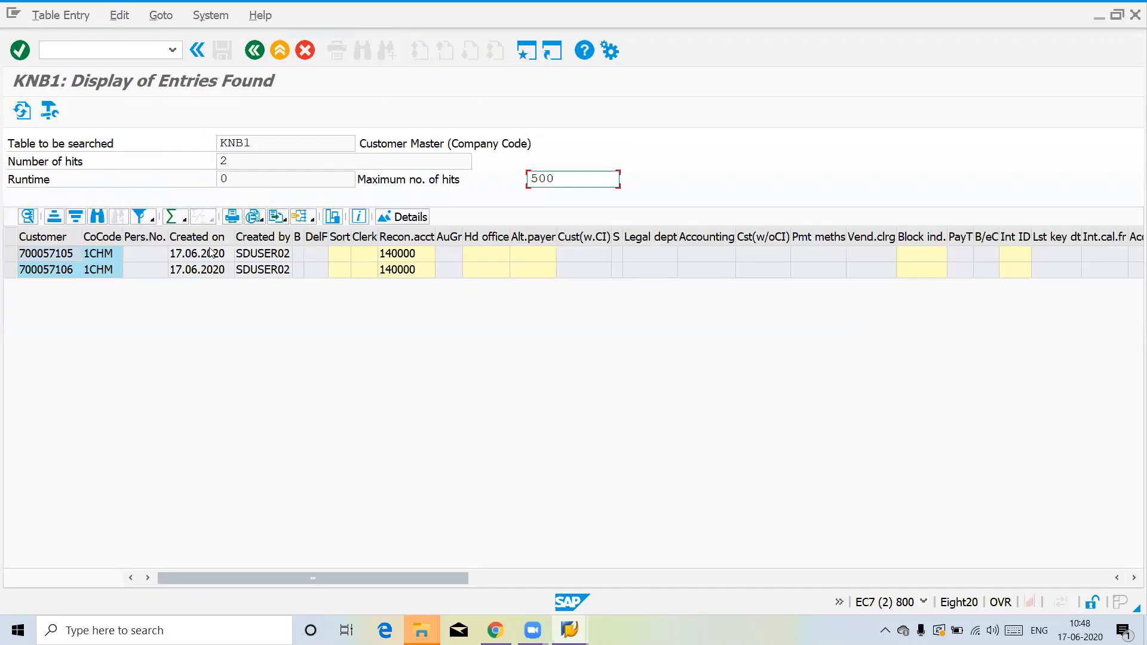
{"action": "left_click", "coordinate": [57, 256]}
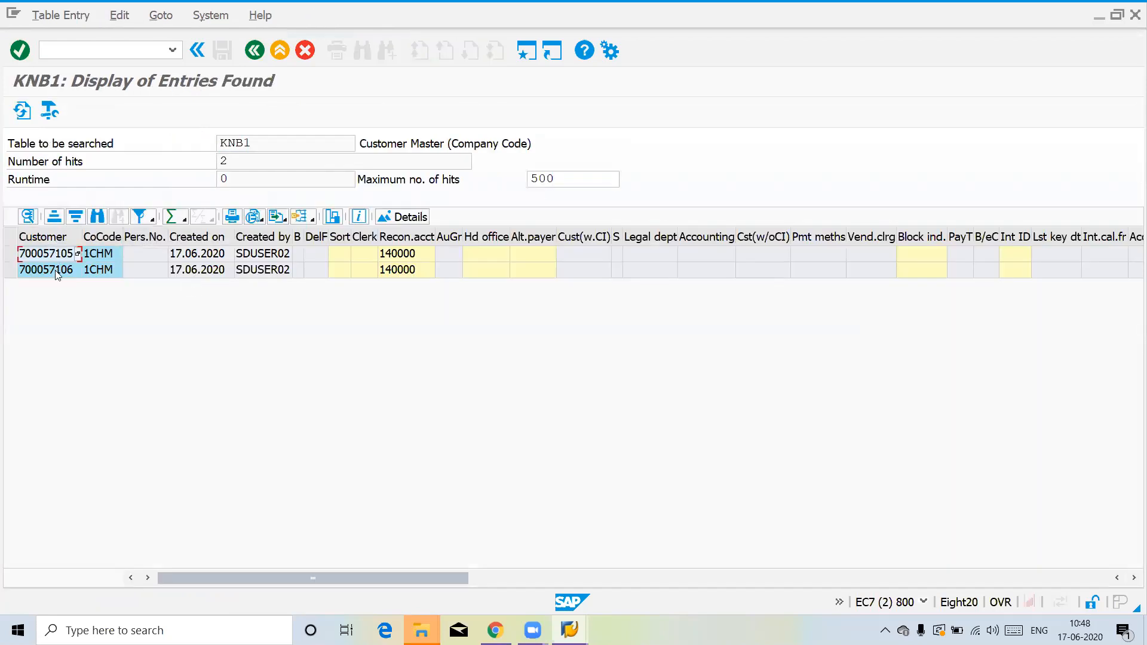
{"action": "left_click", "coordinate": [57, 271]}
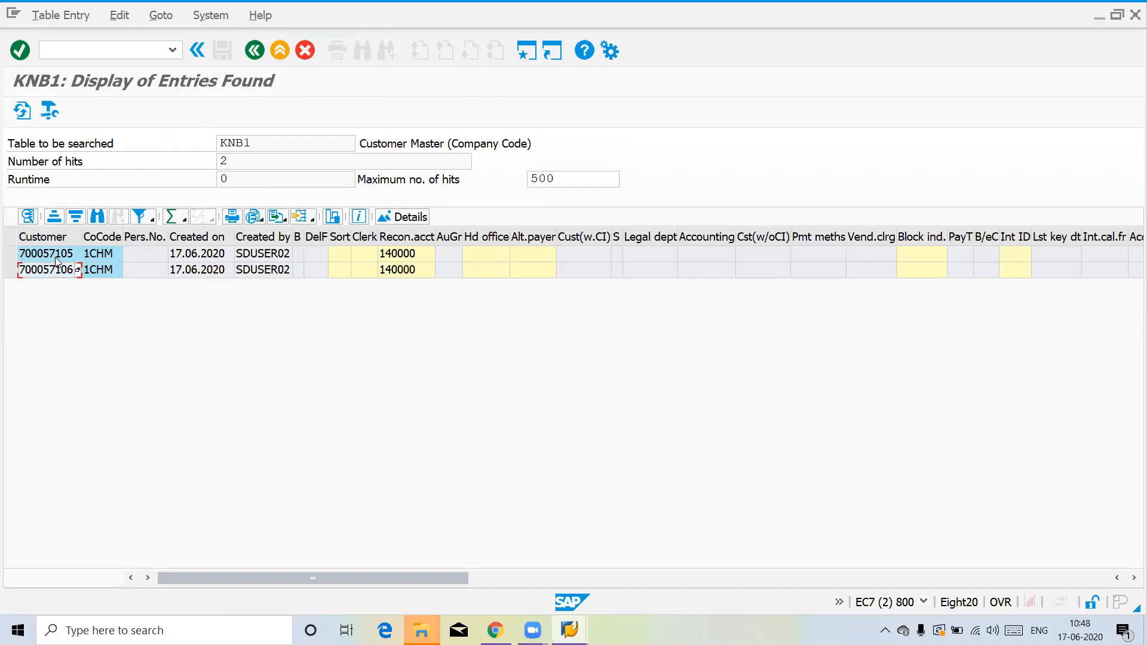
{"action": "left_click", "coordinate": [56, 256]}
{"action": "left_click", "coordinate": [55, 267]}
{"action": "left_click", "coordinate": [57, 257]}
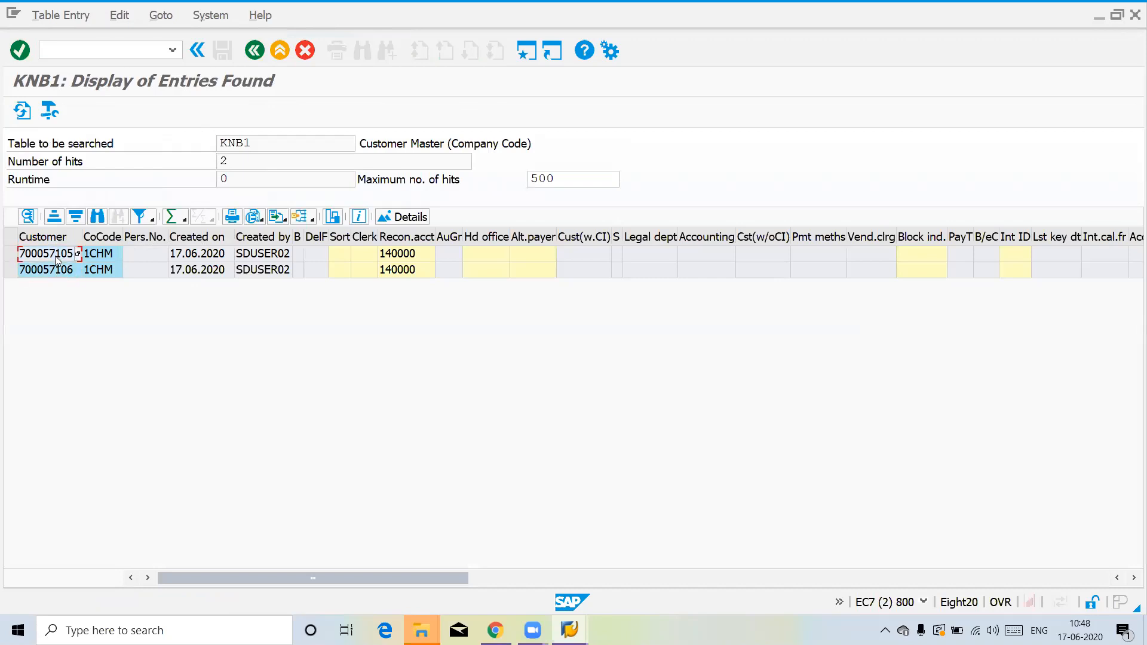
{"action": "left_click", "coordinate": [57, 260]}
Open transaction XD02 and display the sales area data of customer LEVI AND CO RETAIL LIMITED for changing.
{"action": "left_click", "coordinate": [99, 52]}
{"action": "type", "text": "/NXD02"}
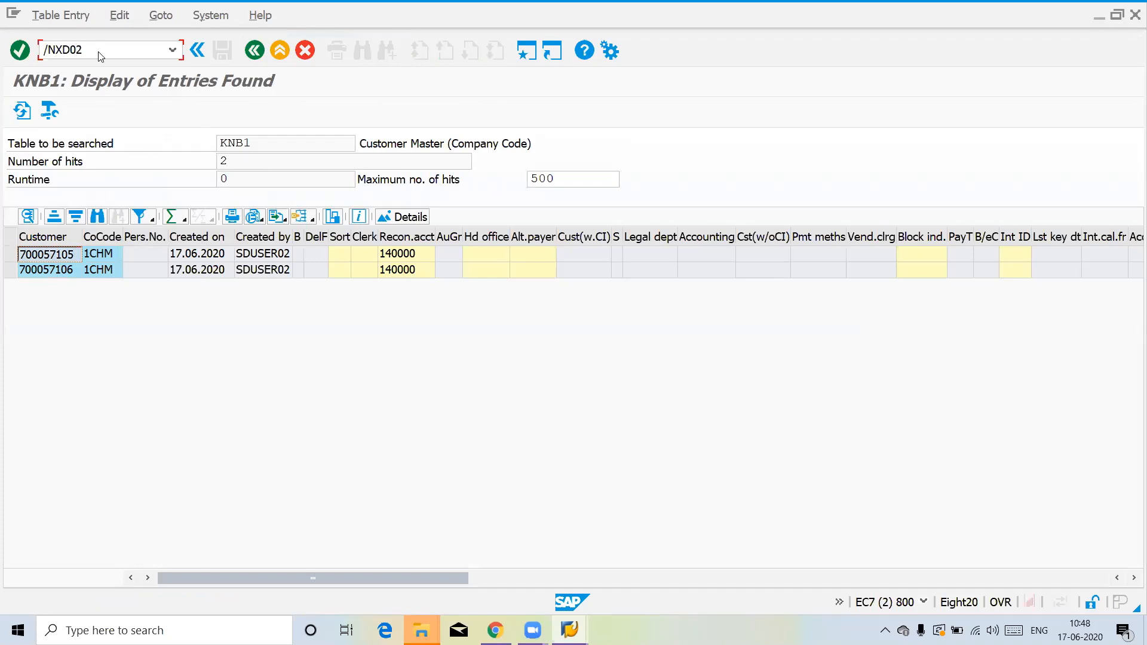
{"action": "key", "text": "Return"}
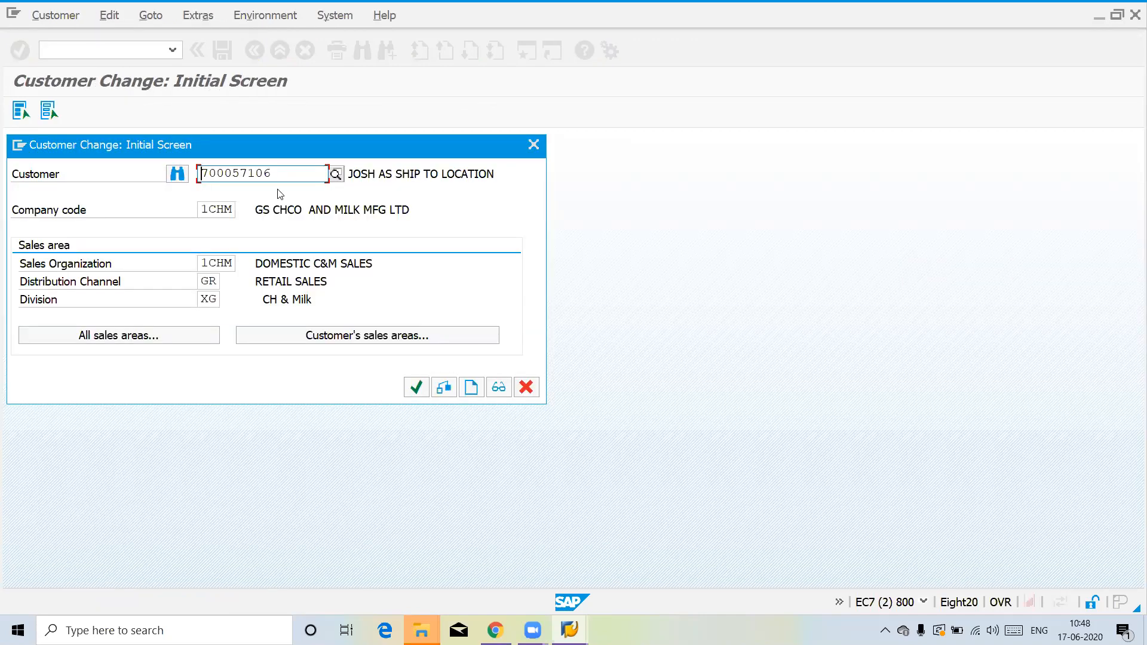
{"action": "key", "text": "BackSpace"}
{"action": "type", "text": "5"}
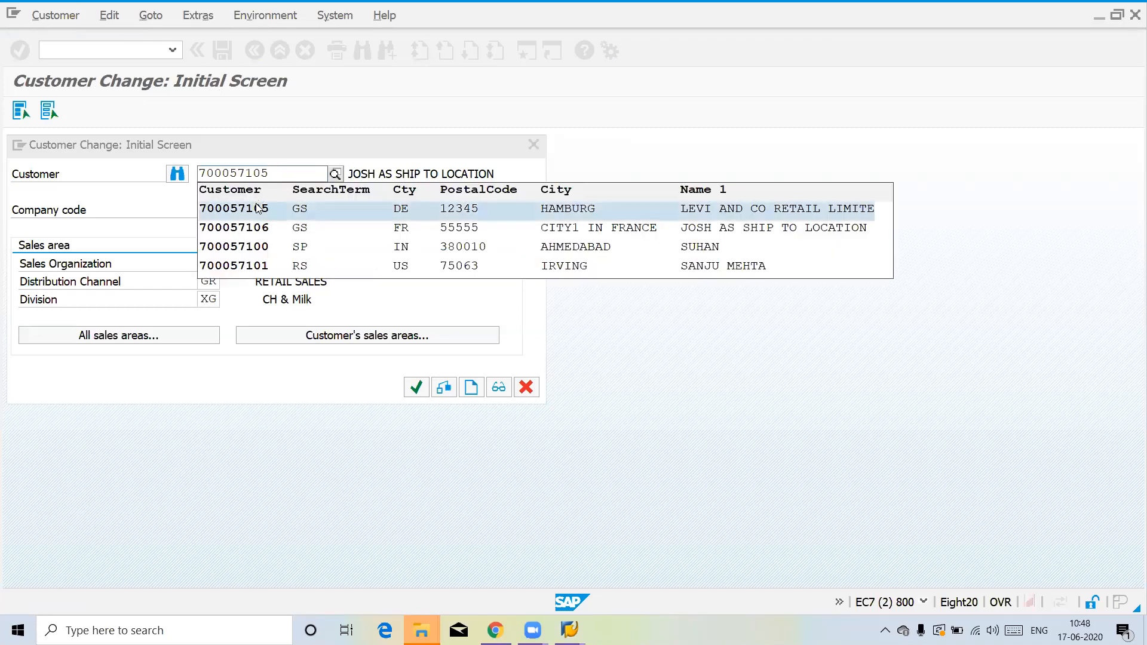
{"action": "left_click", "coordinate": [257, 205]}
{"action": "key", "text": "Return"}
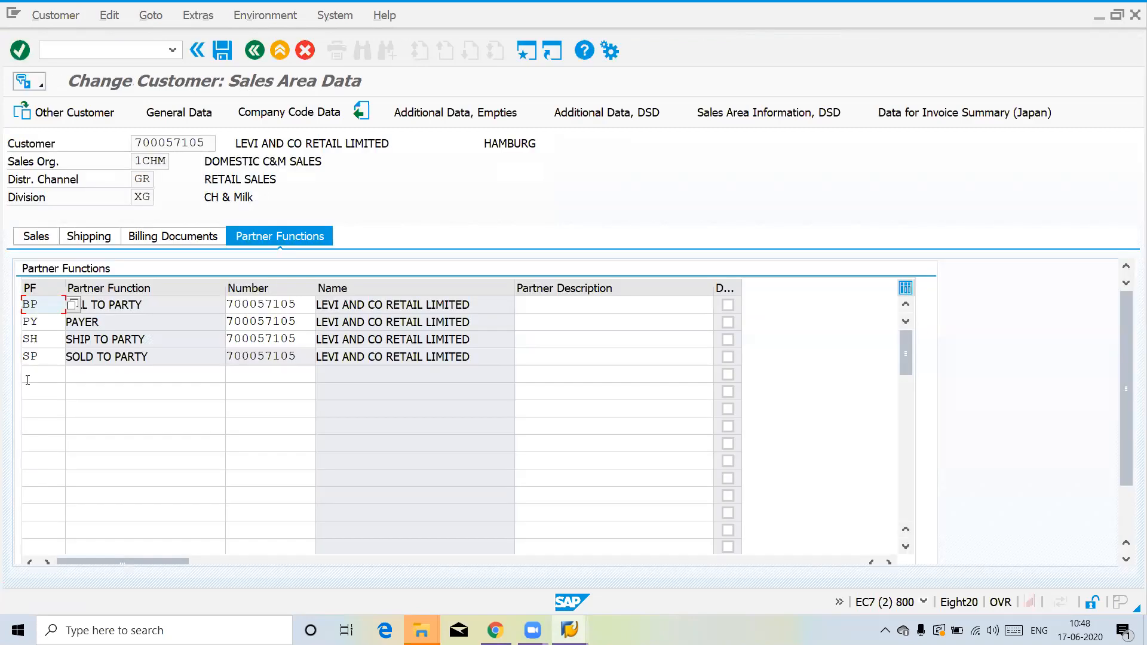
Add partner function SH to the customer's partner functions with the ship-to location's customer number.
{"action": "left_click", "coordinate": [27, 376]}
{"action": "type", "text": "SH"}
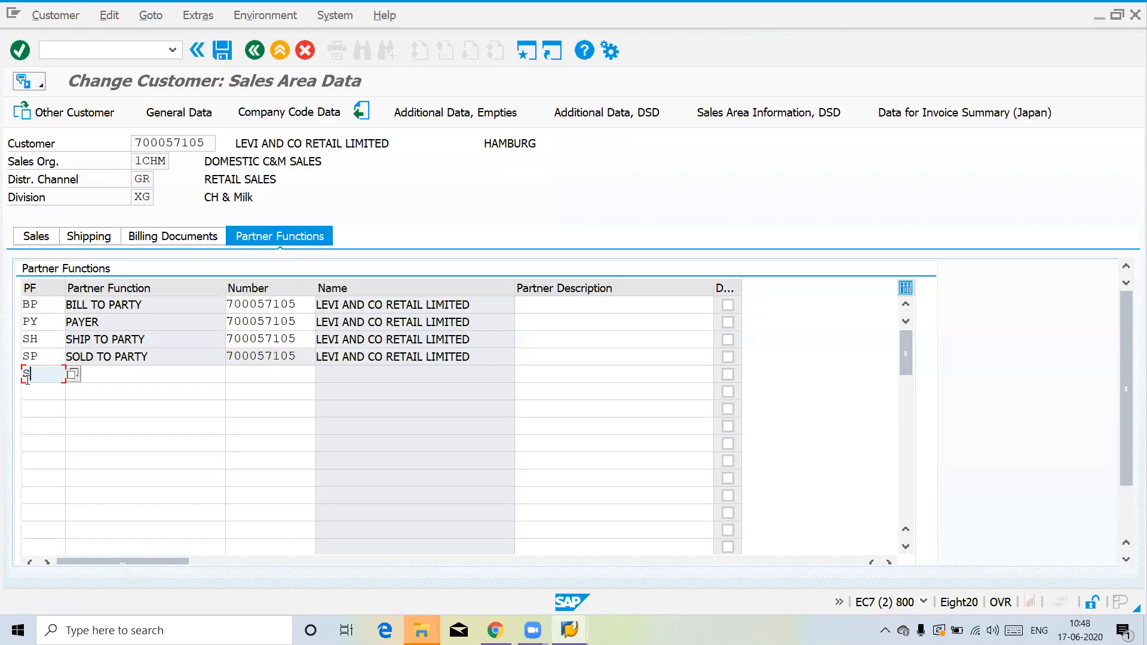
{"action": "key", "text": "Tab"}
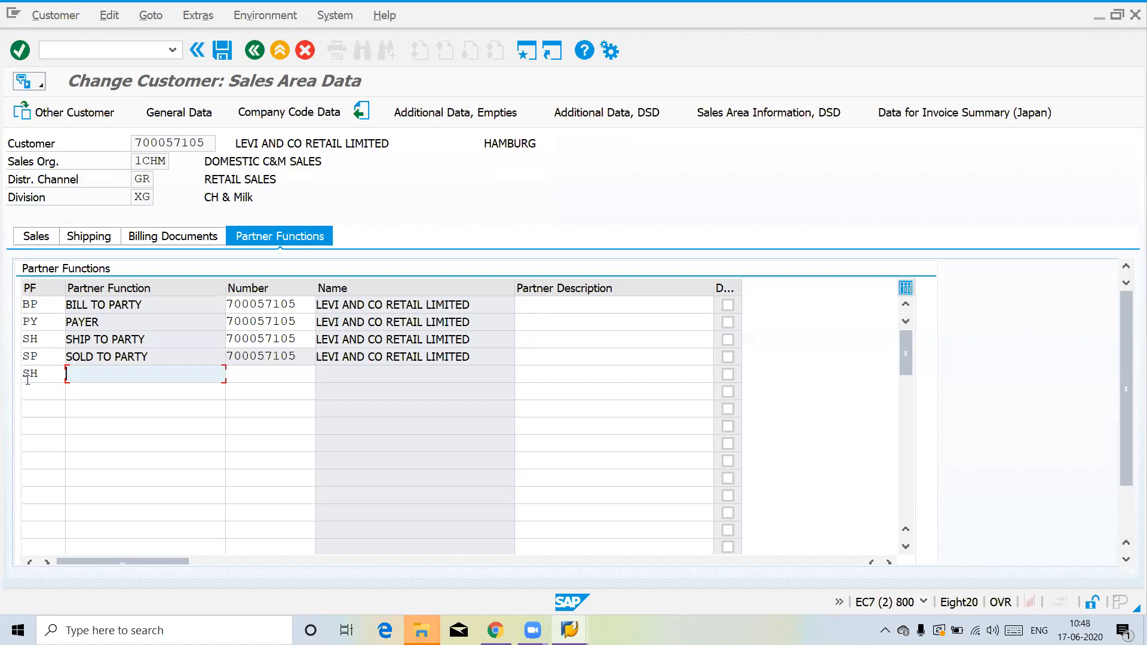
{"action": "key", "text": "Tab"}
{"action": "type", "text": "700057105"}
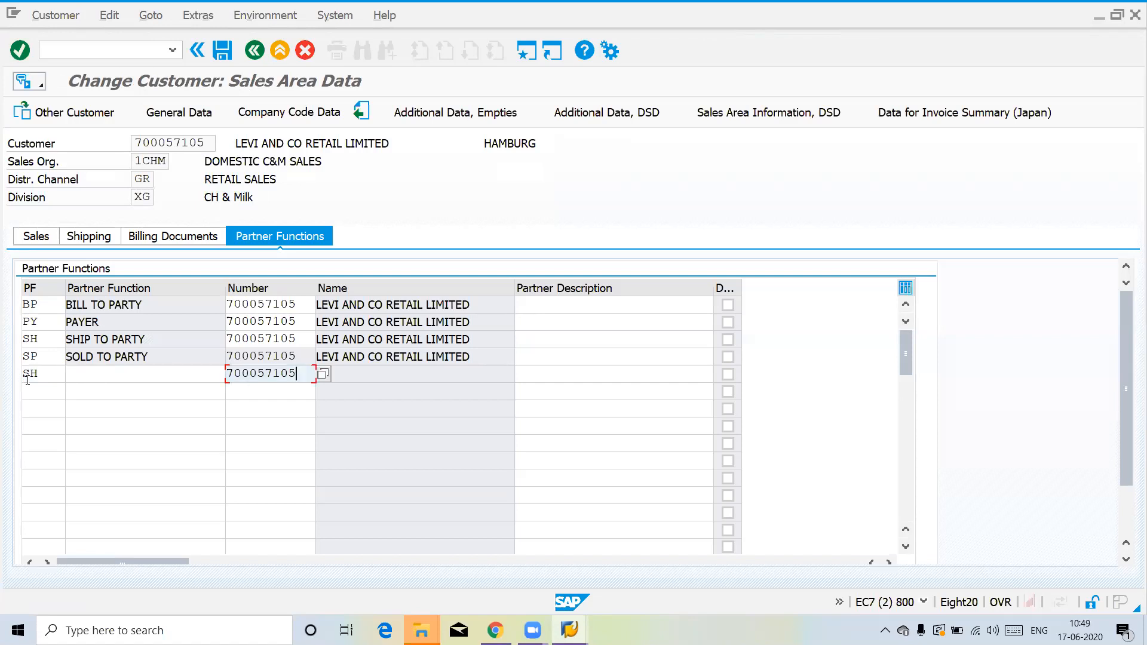
{"action": "key", "text": "BackSpace"}
{"action": "type", "text": "6"}
{"action": "key", "text": "Return"}
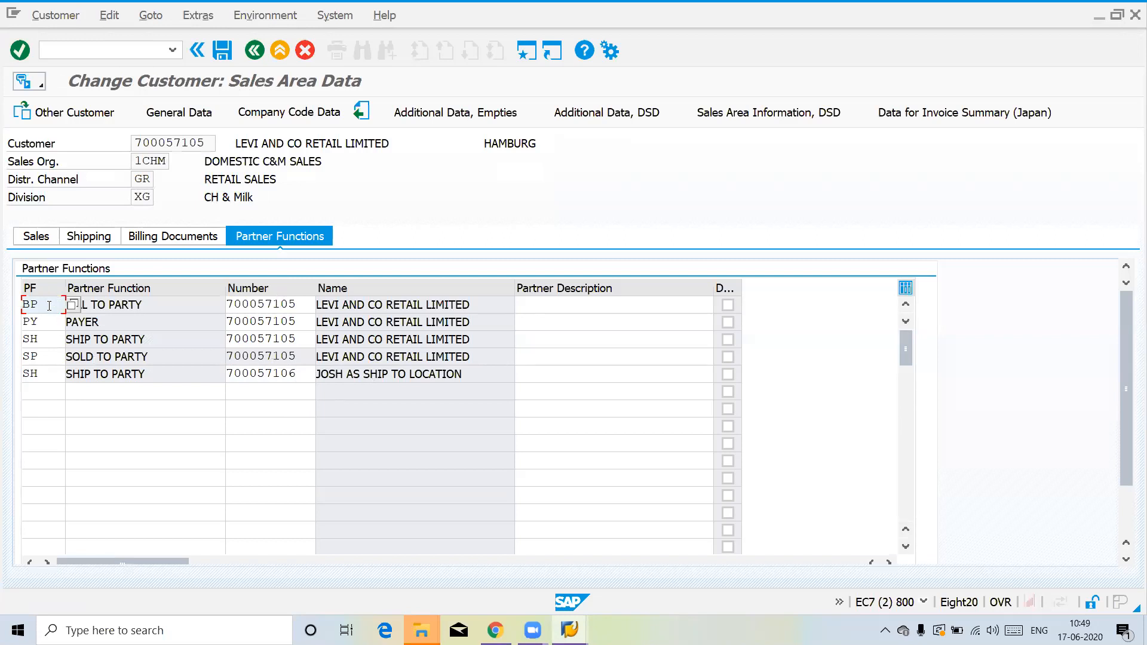
Try to add a second SP partner function row with the sold-to customer's own number.
{"action": "left_click", "coordinate": [37, 388]}
{"action": "type", "text": "SP"}
{"action": "key", "text": "Tab"}
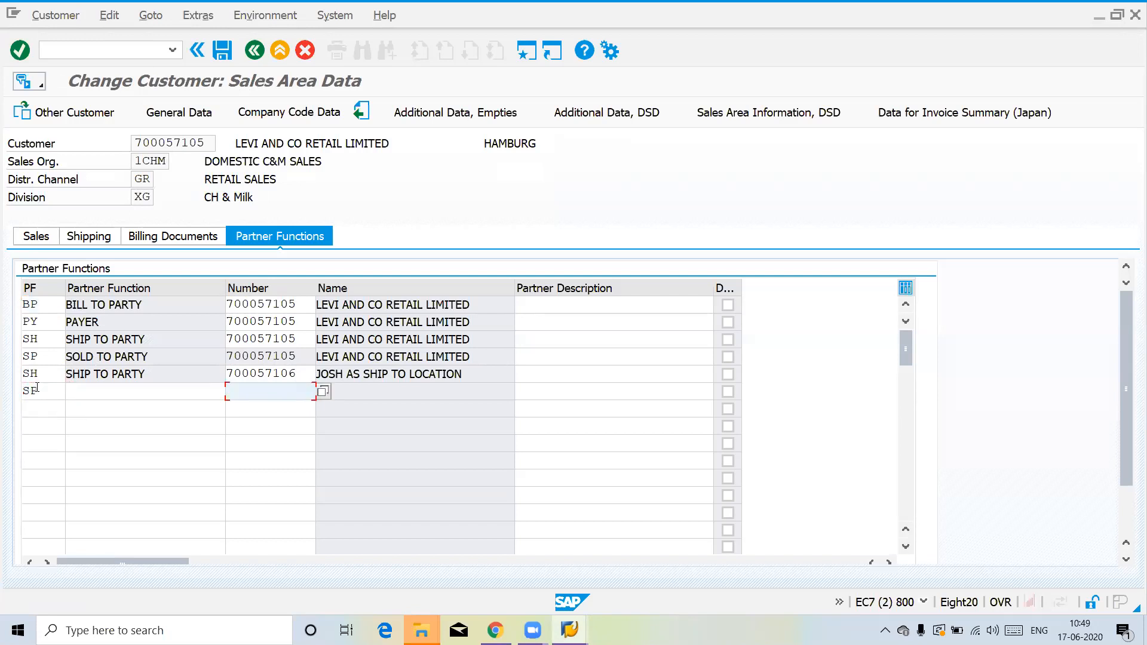
{"action": "type", "text": "700057105"}
{"action": "key", "text": "Return"}
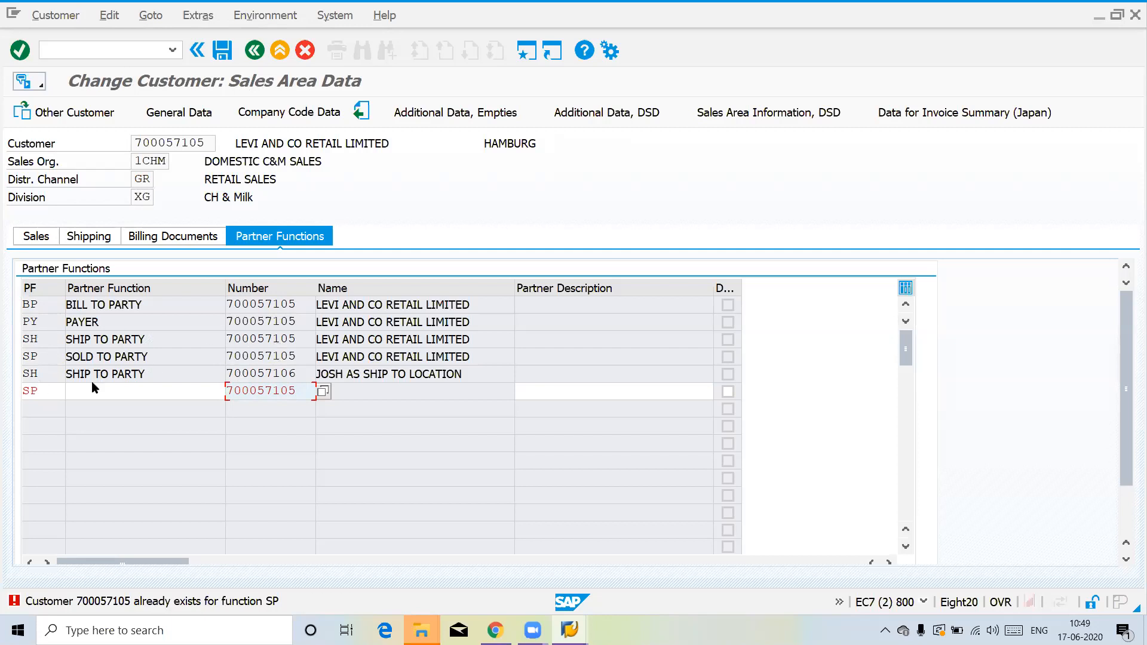
Clear the partner function and customer number from the duplicate SP row.
{"action": "left_click", "coordinate": [52, 391]}
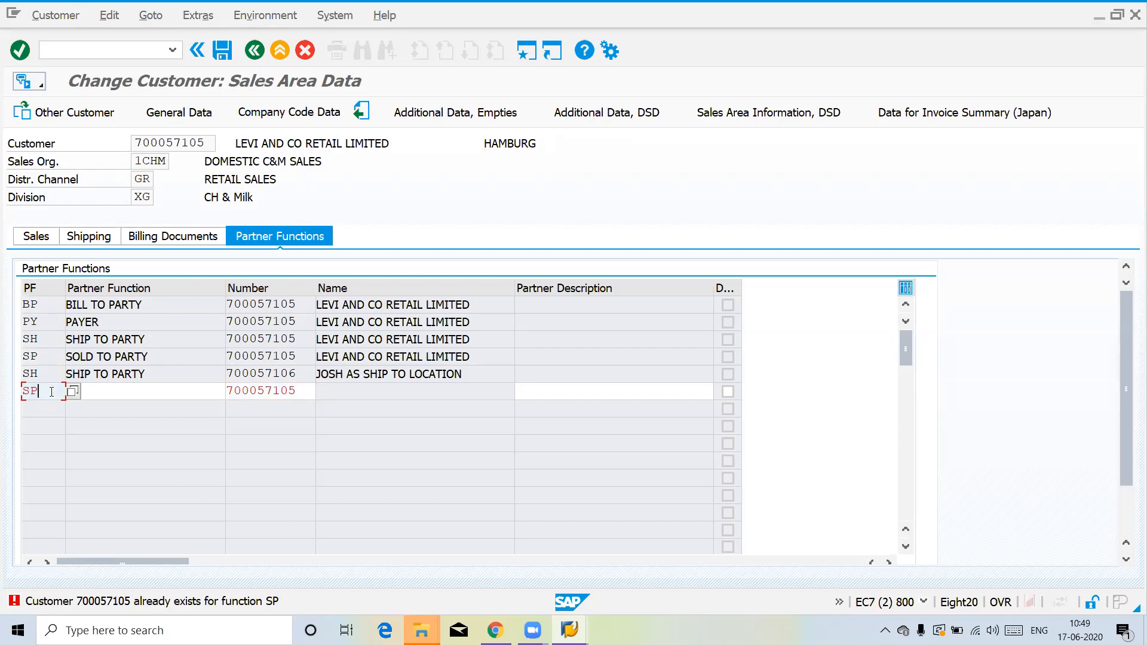
{"action": "key", "text": "BackSpace"}
{"action": "key", "text": "BackSpace"}
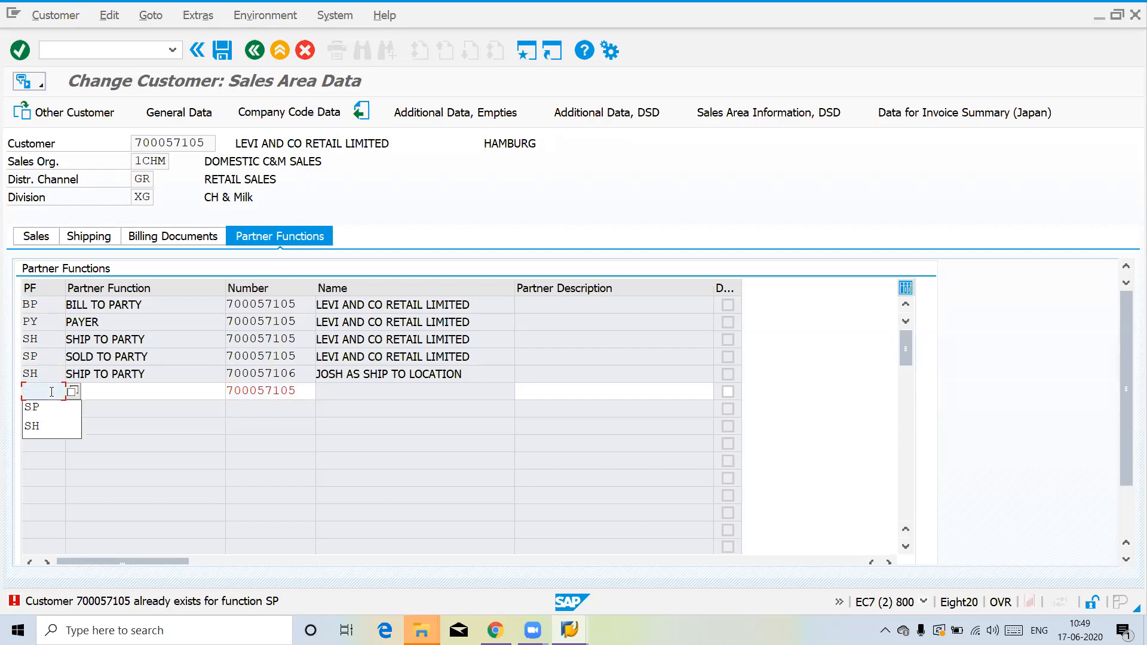
{"action": "key", "text": "Escape"}
{"action": "key", "text": "Tab"}
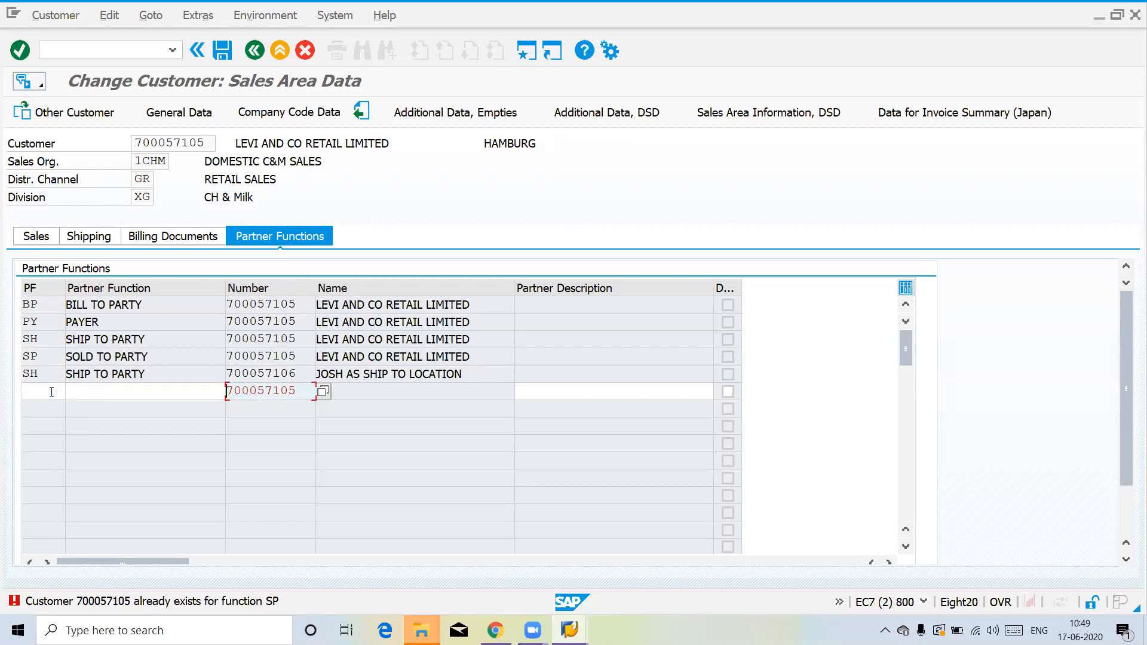
{"action": "key", "text": "Delete"}
{"action": "key", "text": "Delete"}
{"action": "key", "text": "Delete"}
{"action": "key", "text": "Delete"}
{"action": "key", "text": "Delete"}
{"action": "key", "text": "Delete"}
{"action": "key", "text": "Delete"}
{"action": "key", "text": "Delete"}
{"action": "key", "text": "Return"}
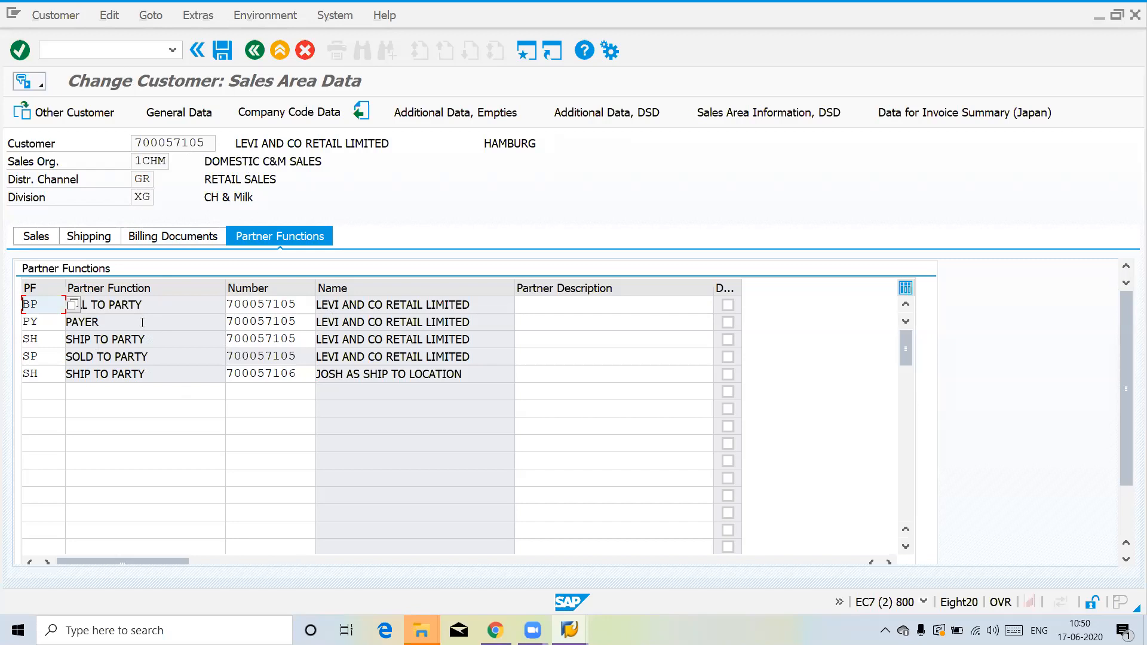
Save the customer's partner functions and leave the customer change transaction.
{"action": "left_click", "coordinate": [219, 52]}
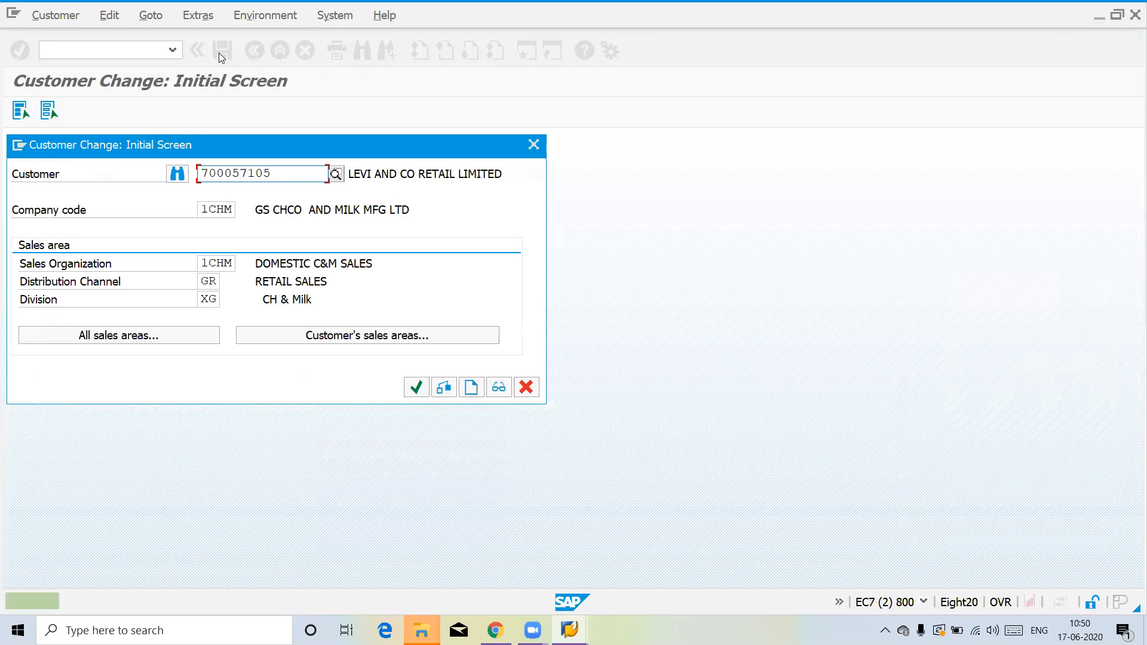
{"action": "left_click", "coordinate": [526, 389]}
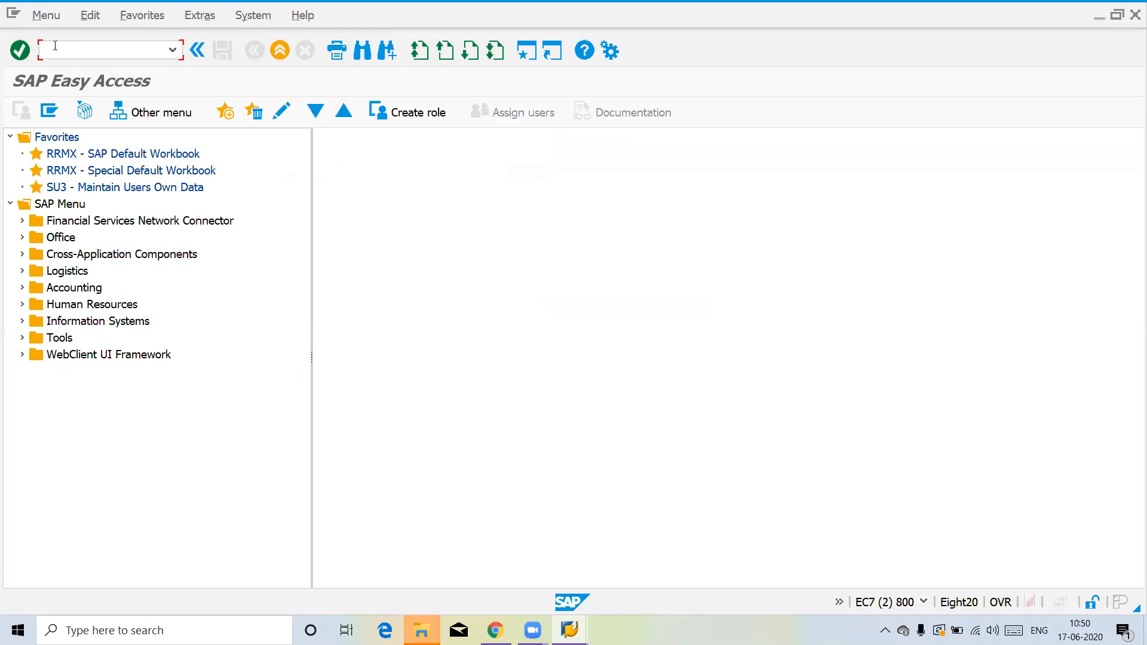
Try to create an OR sales order in VA01 for sales area 1CHM/GR/XG with the LEVI AND CO customer number as sold-to party.
{"action": "type", "text": "/NVA01"}
{"action": "key", "text": "Return"}
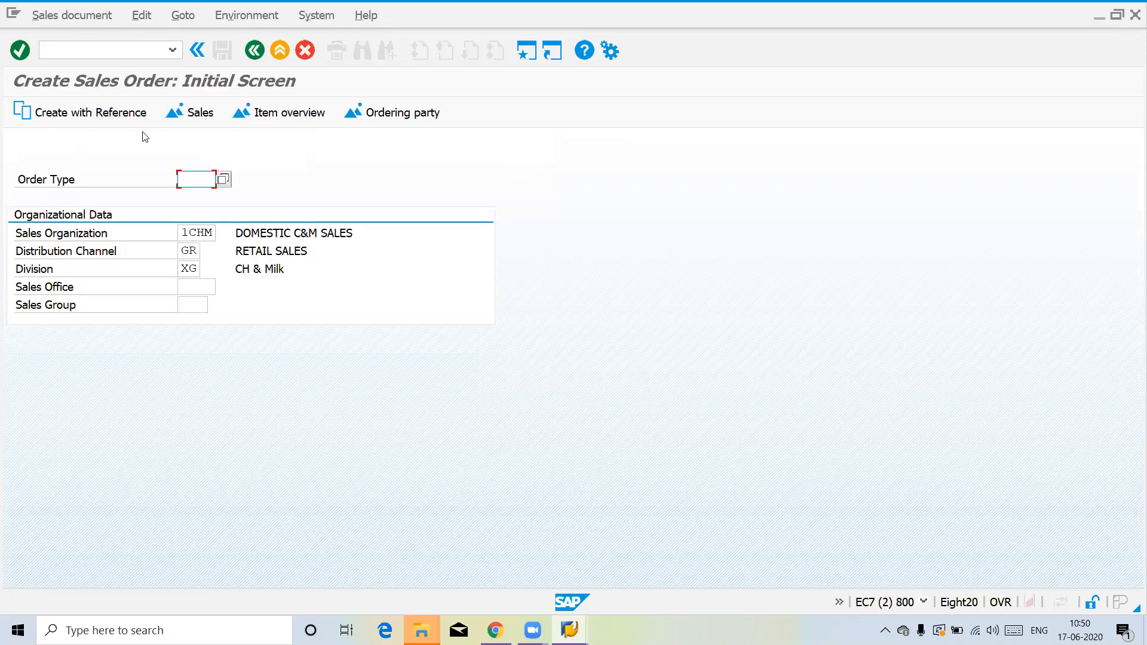
{"action": "type", "text": "or"}
{"action": "left_click", "coordinate": [318, 210]}
{"action": "key", "text": "Return"}
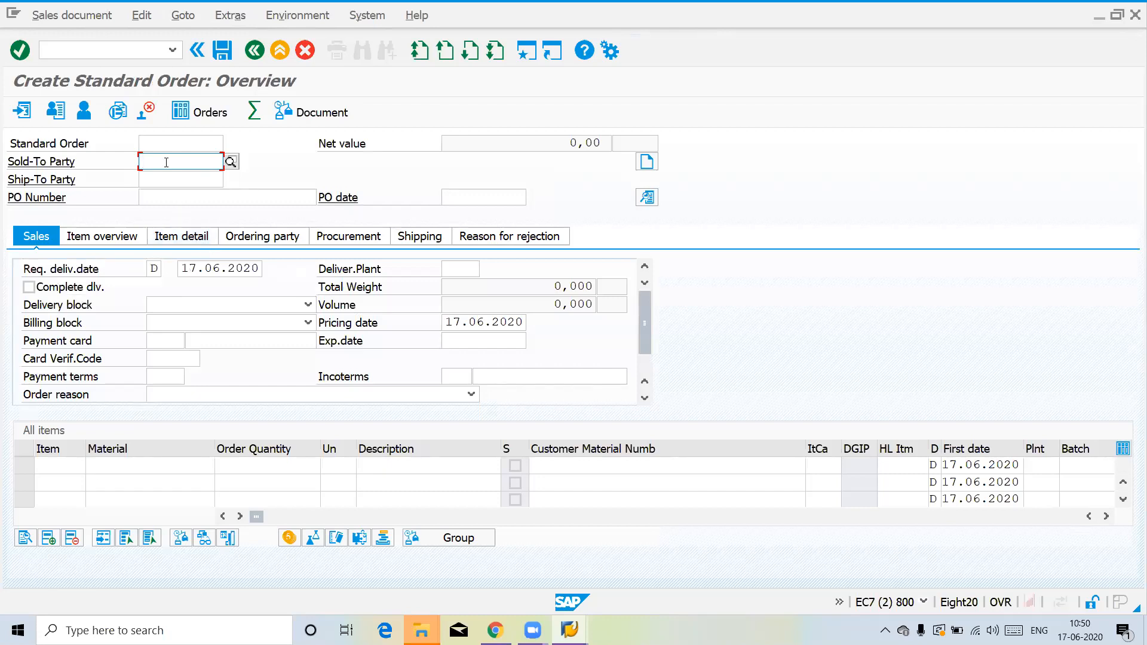
{"action": "type", "text": "700057105"}
{"action": "key", "text": "Return"}
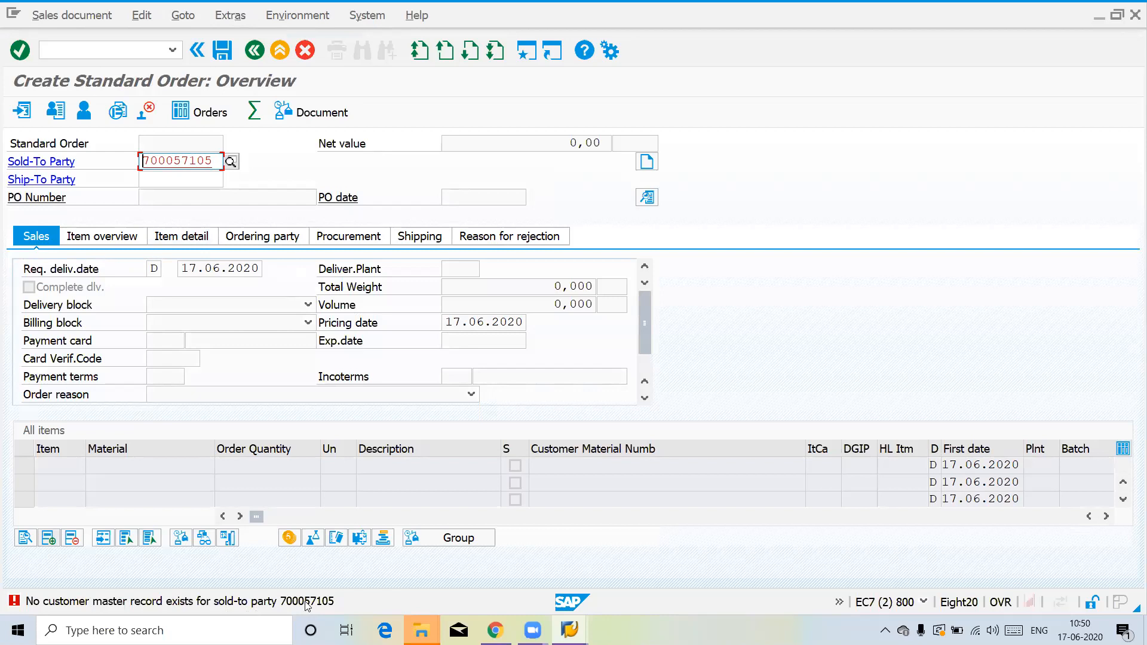
Leave the sales order and open transaction OVKK for pricing procedure determination.
{"action": "left_click", "coordinate": [78, 54]}
{"action": "type", "text": "/n"}
{"action": "key", "text": "BackSpace"}
{"action": "type", "text": "N"}
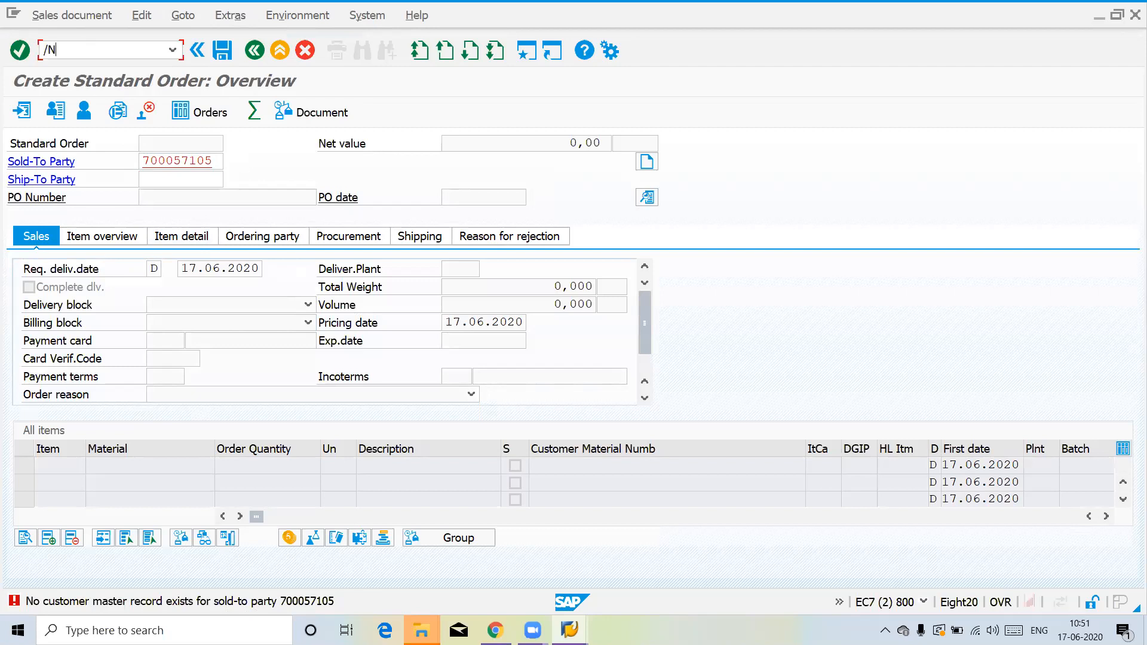
{"action": "type", "text": "OV"}
{"action": "key", "text": "BackSpace"}
{"action": "key", "text": "BackSpace"}
{"action": "type", "text": "VK"}
{"action": "key", "text": "BackSpace"}
{"action": "key", "text": "BackSpace"}
{"action": "type", "text": "OVKK"}
{"action": "key", "text": "Return"}
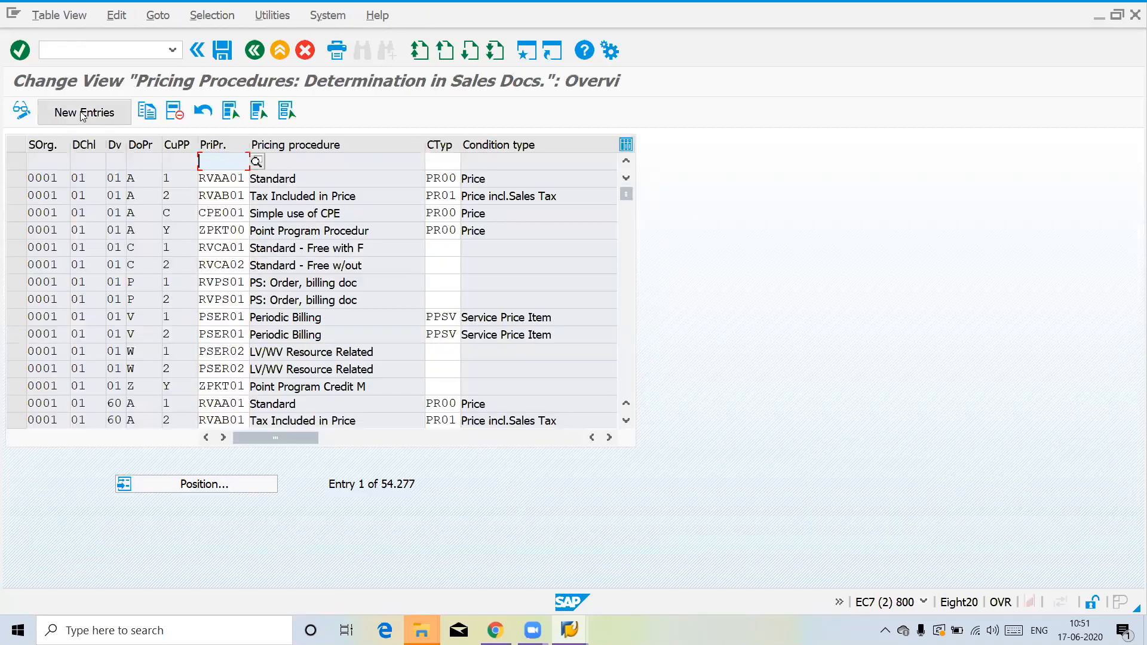
Start a new pricing procedure determination entry for sales organization 1CHM, distribution channel GR and division XG.
{"action": "left_click", "coordinate": [94, 115]}
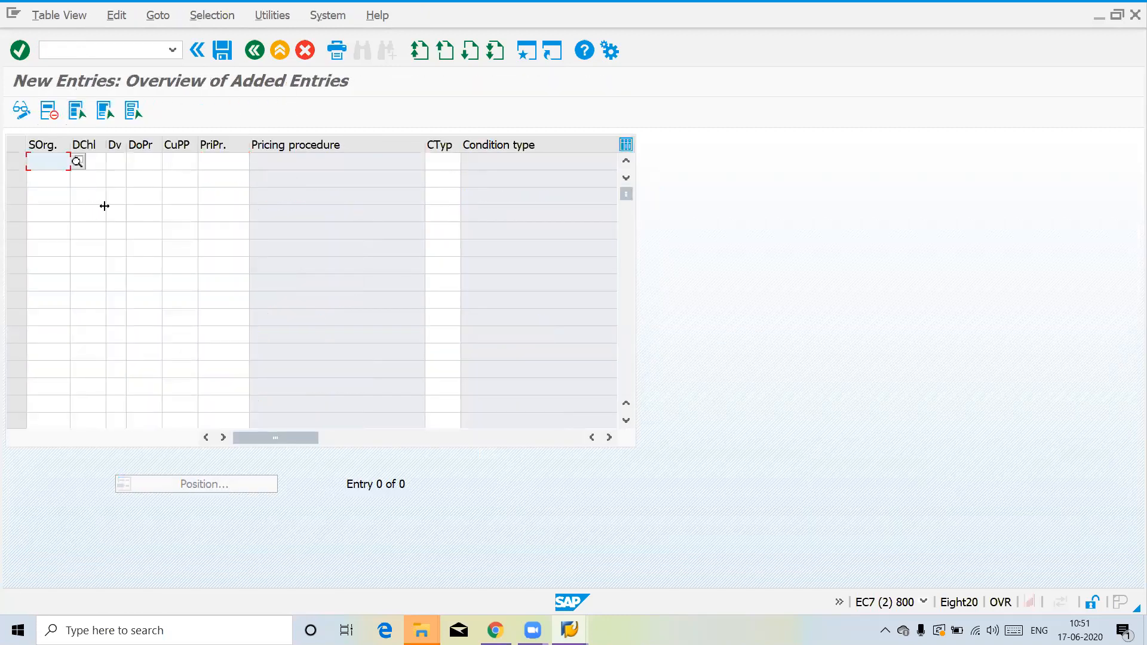
{"action": "type", "text": "1CHM"}
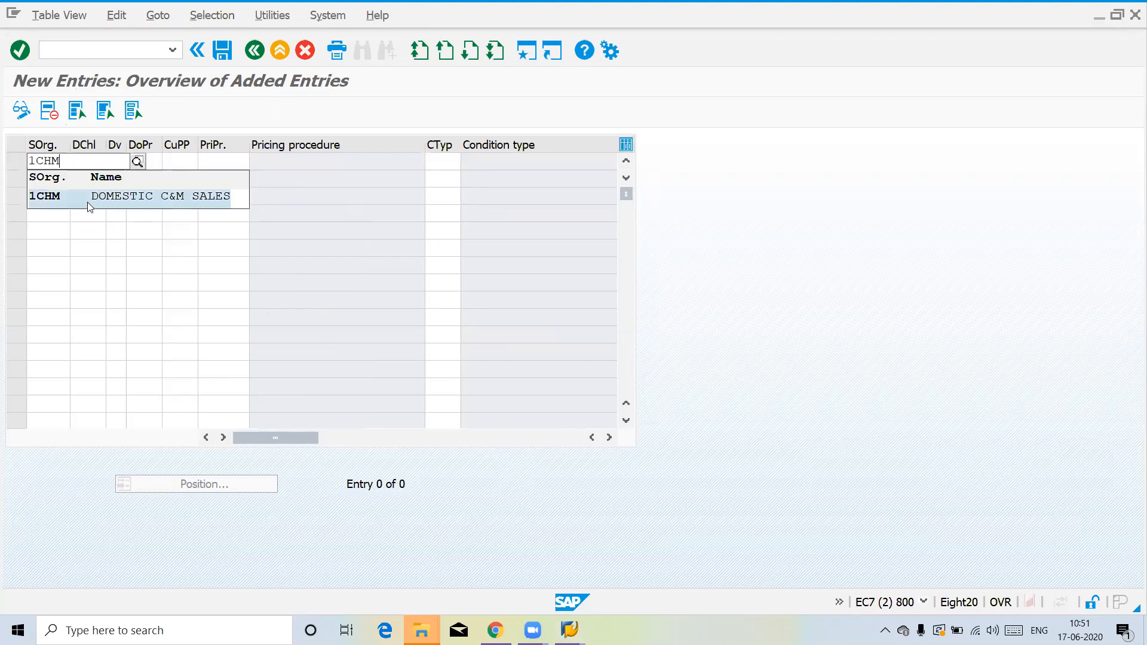
{"action": "left_click", "coordinate": [88, 202]}
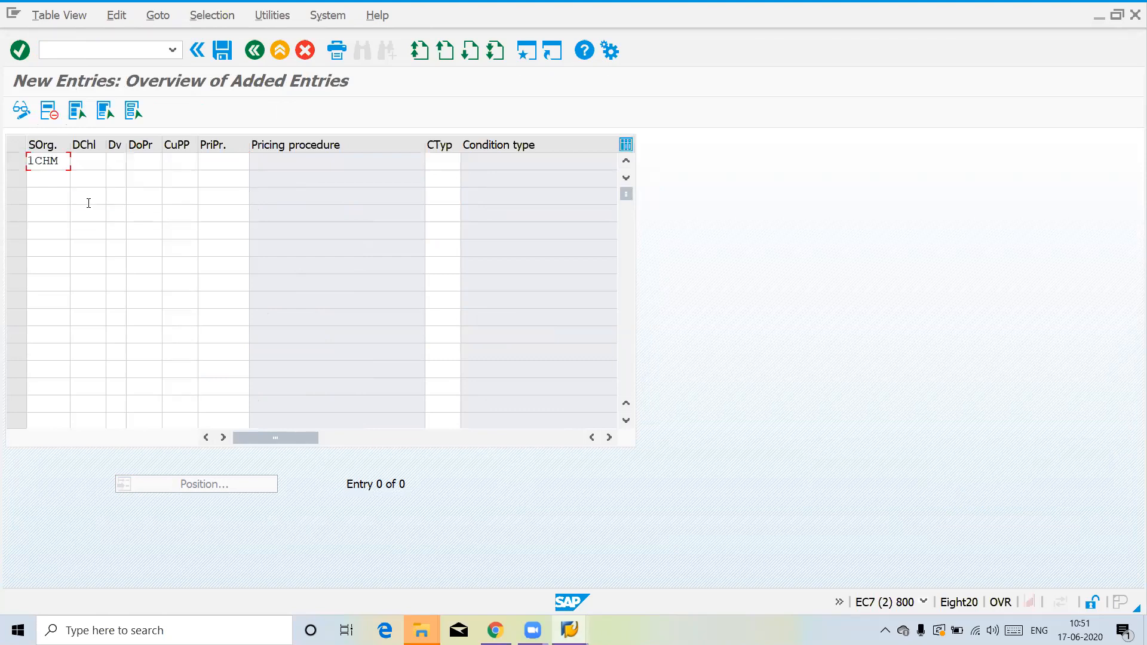
{"action": "left_click", "coordinate": [93, 160]}
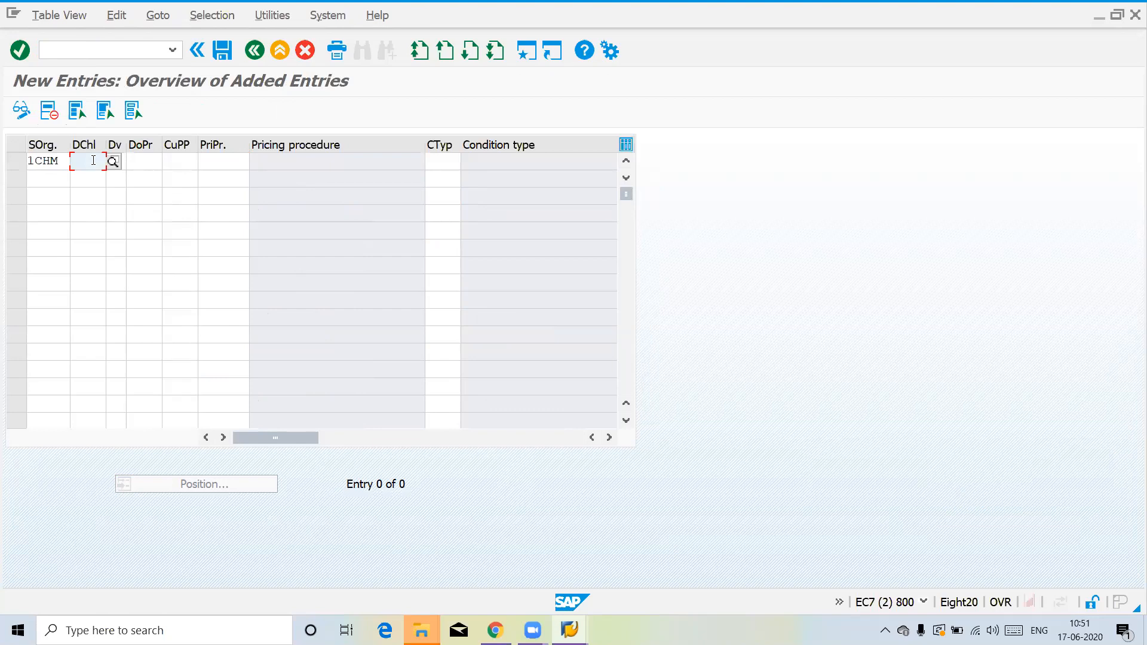
{"action": "type", "text": "GR"}
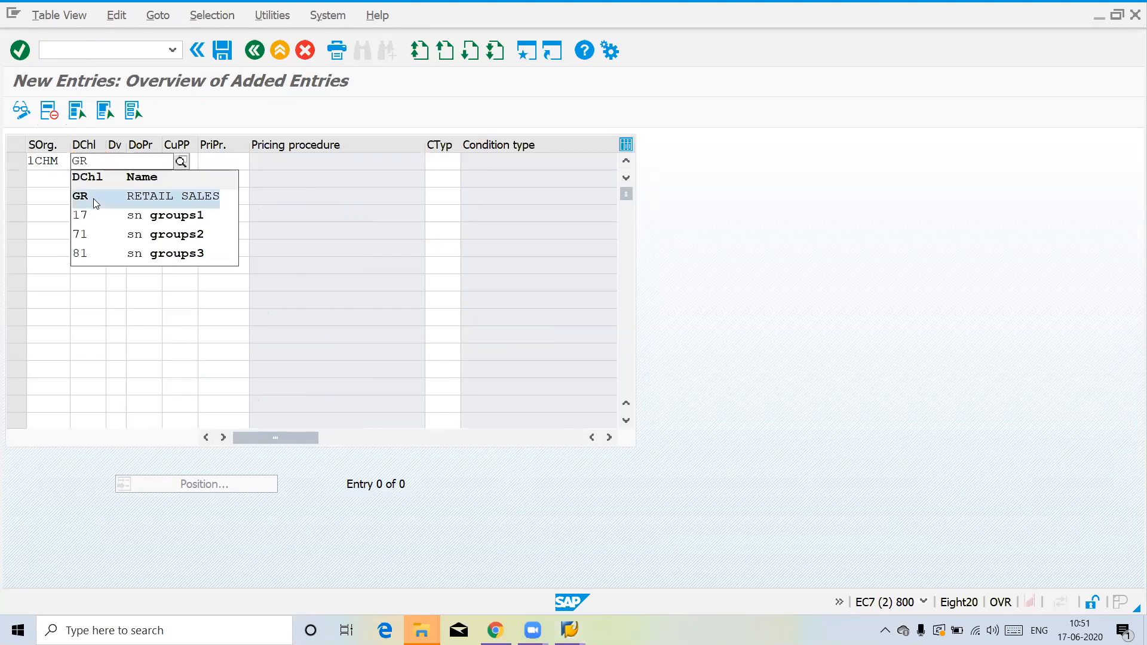
{"action": "left_click", "coordinate": [93, 198]}
{"action": "left_click", "coordinate": [121, 159]}
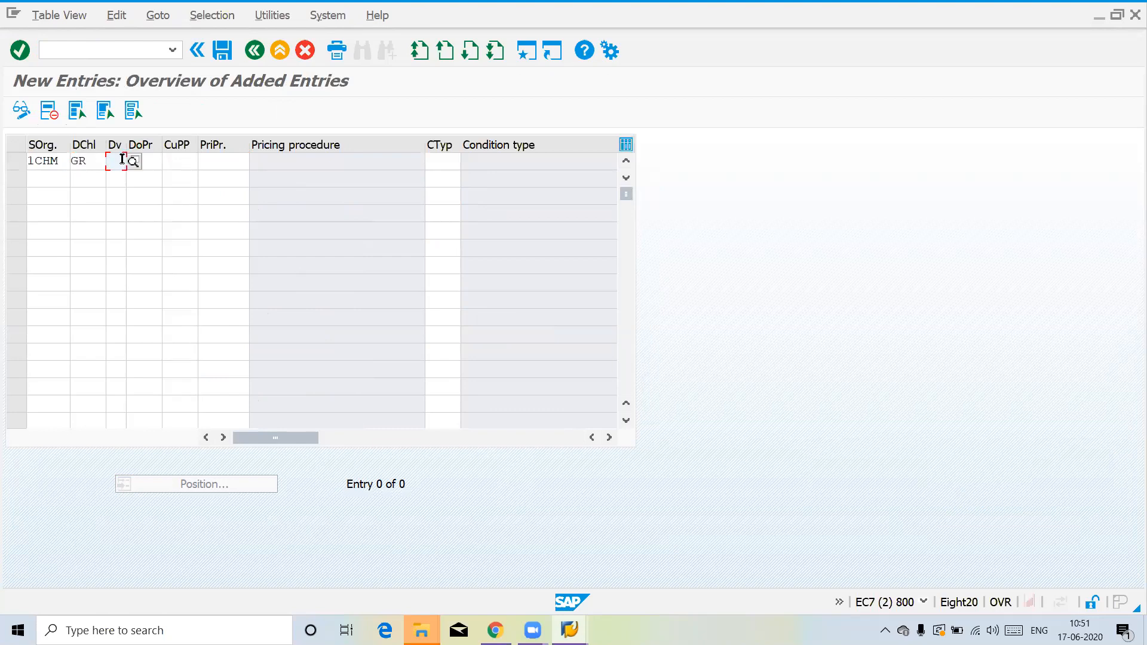
{"action": "type", "text": "C"}
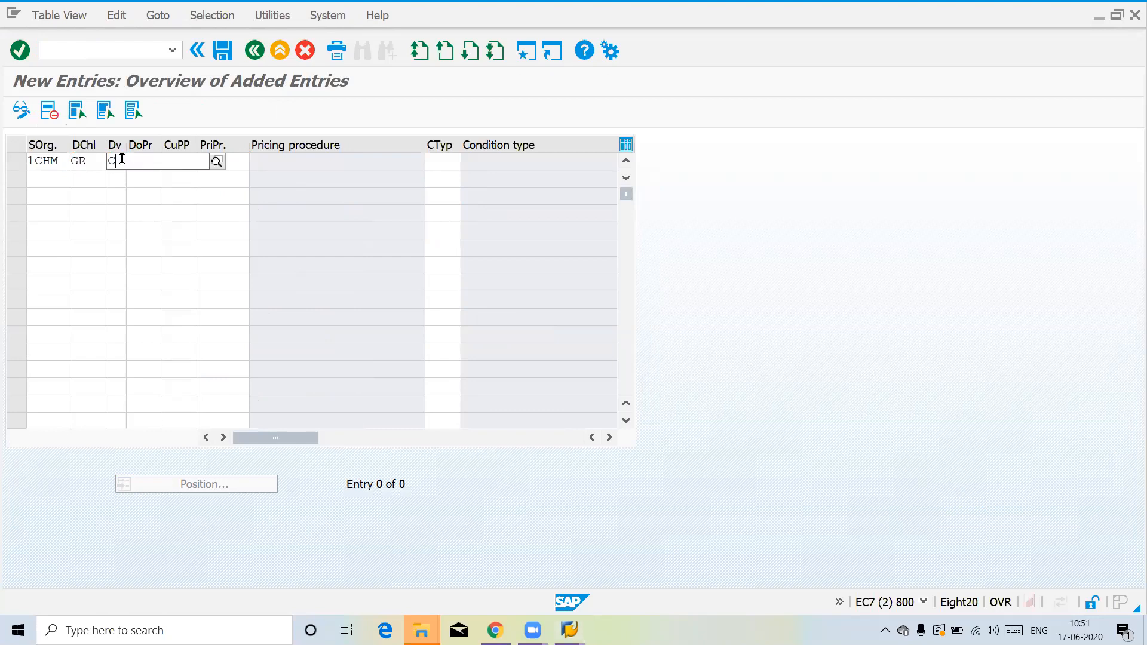
{"action": "key", "text": "BackSpace"}
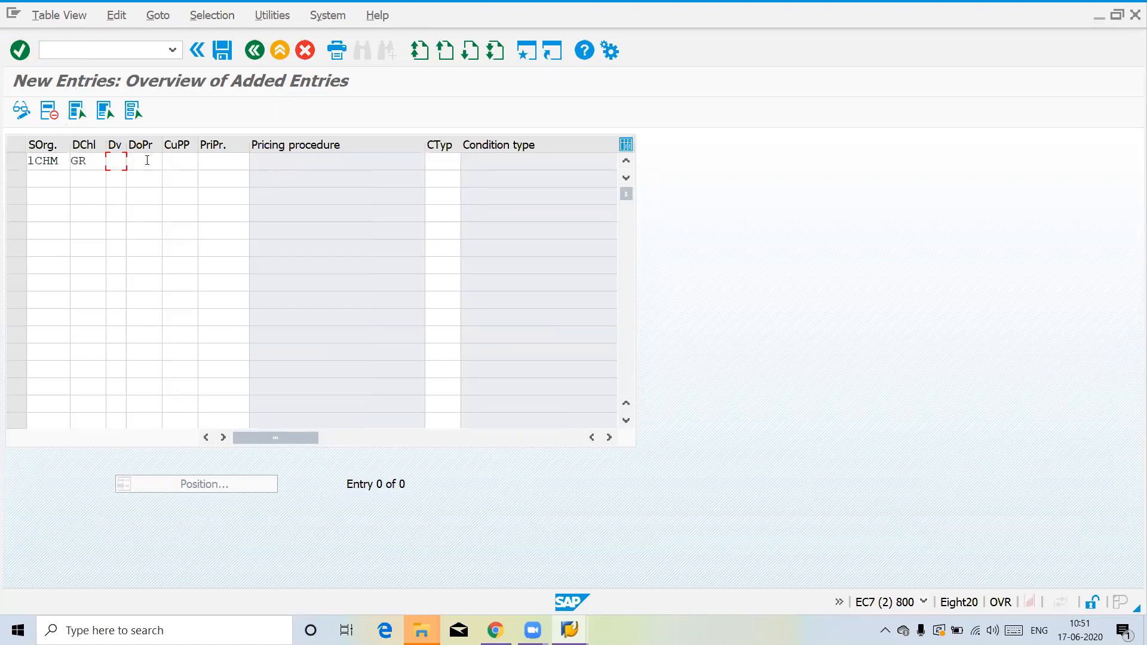
{"action": "double_click", "coordinate": [117, 163]}
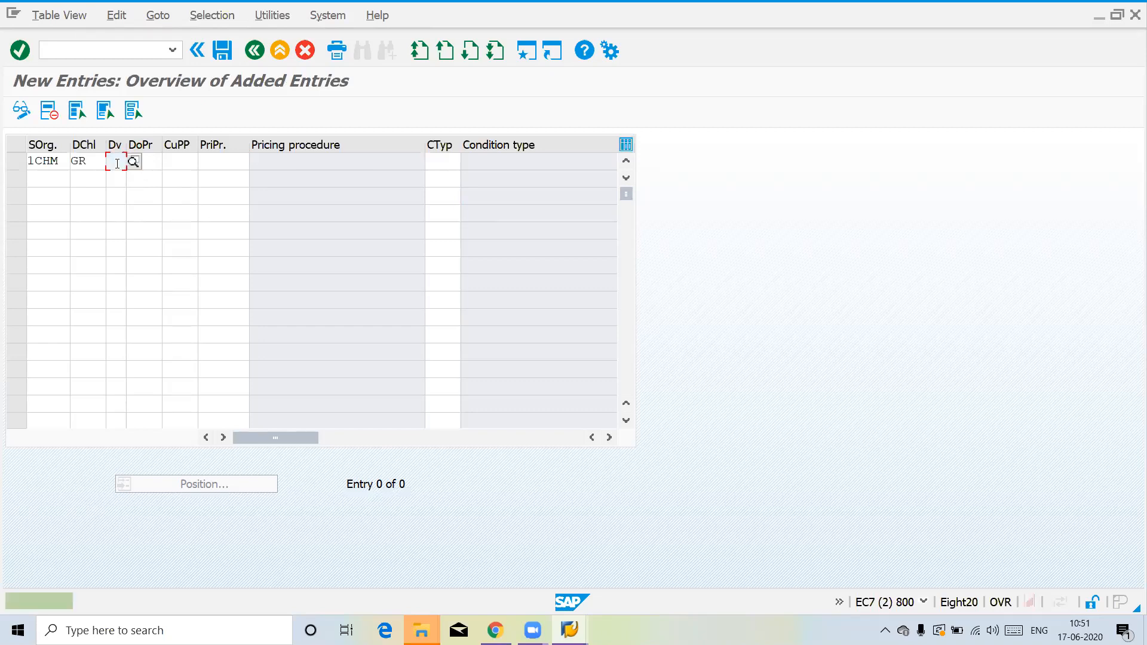
{"action": "type", "text": "XG"}
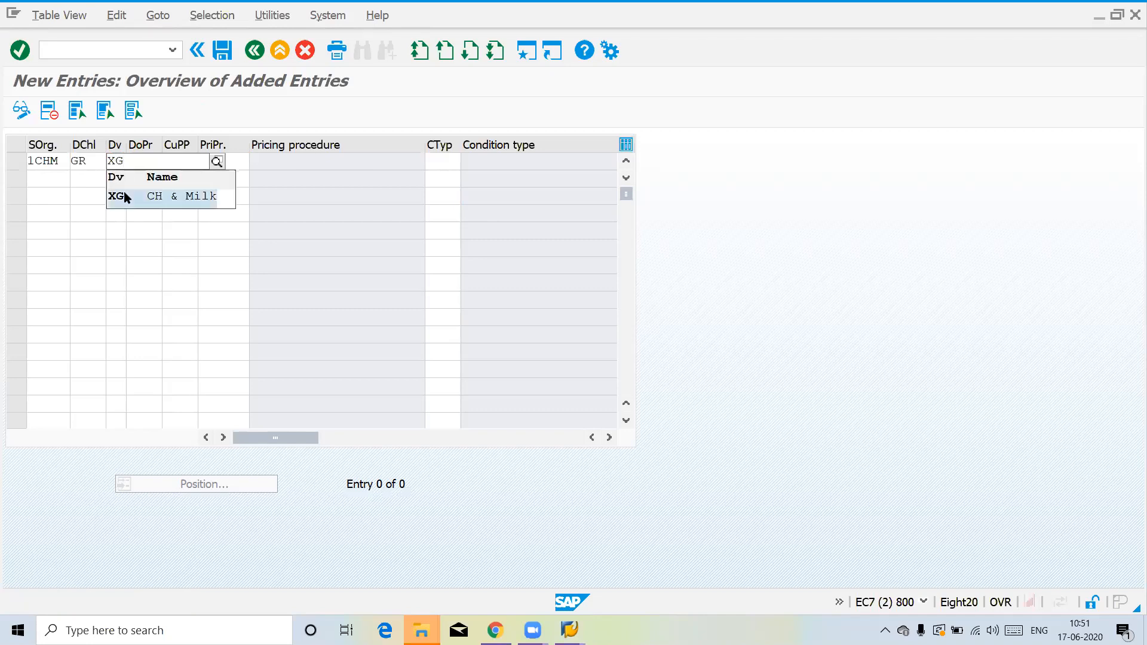
{"action": "left_click", "coordinate": [123, 192]}
Set the new entry's document pricing procedure to A and customer pricing procedure to 1.
{"action": "left_click", "coordinate": [147, 162]}
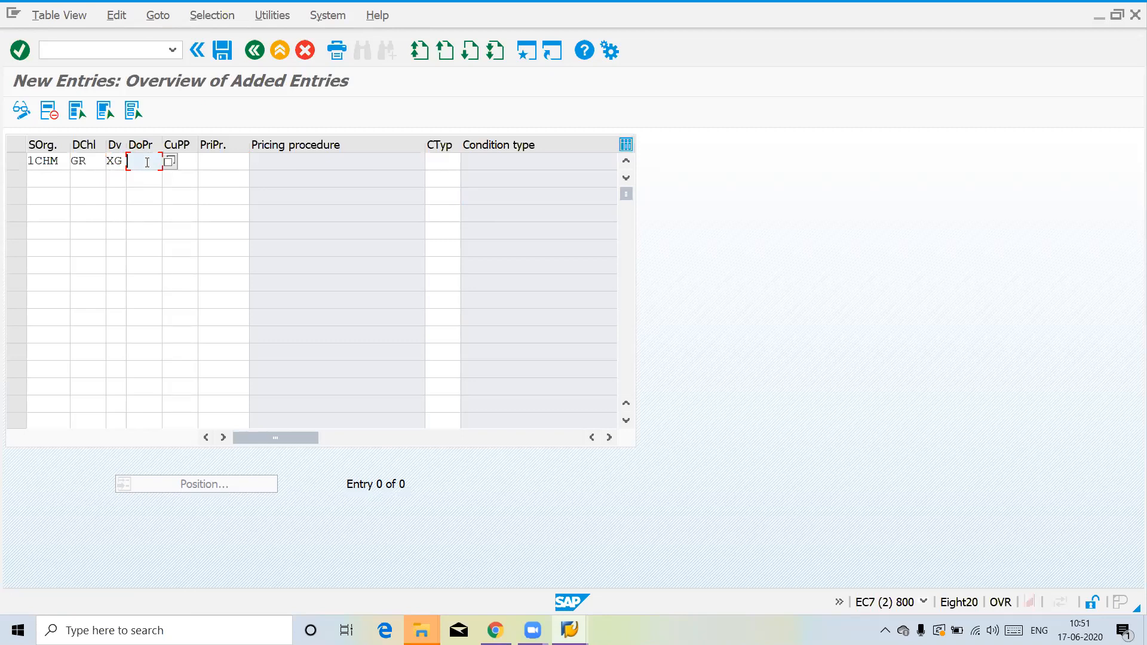
{"action": "type", "text": "A"}
{"action": "key", "text": "Tab"}
{"action": "type", "text": "1"}
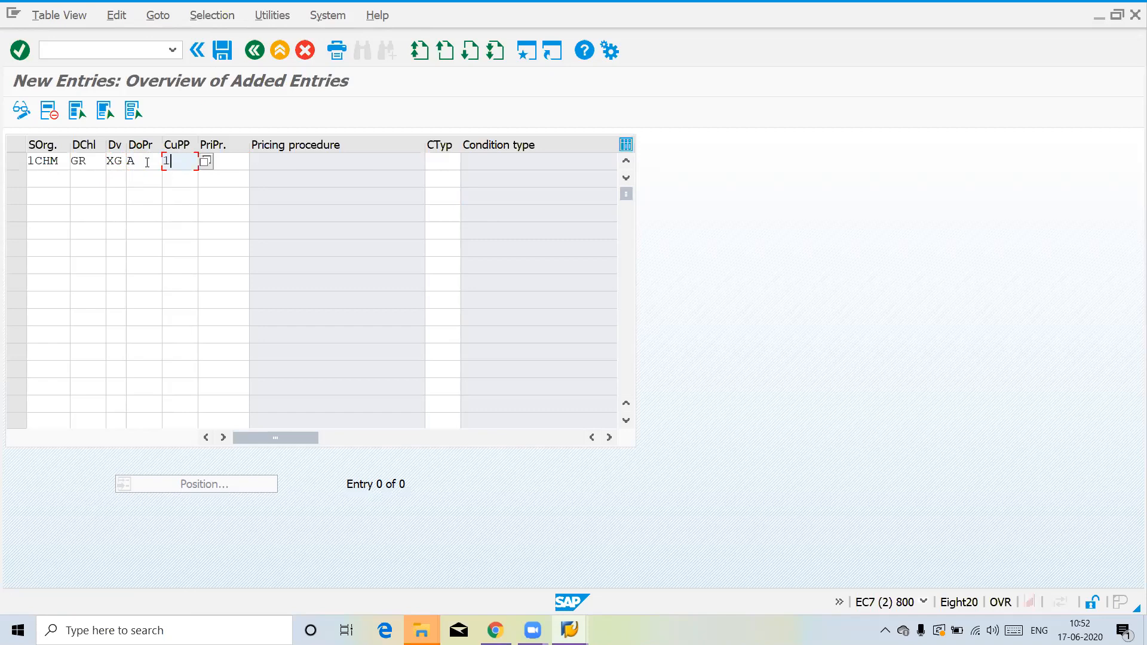
{"action": "key", "text": "Tab"}
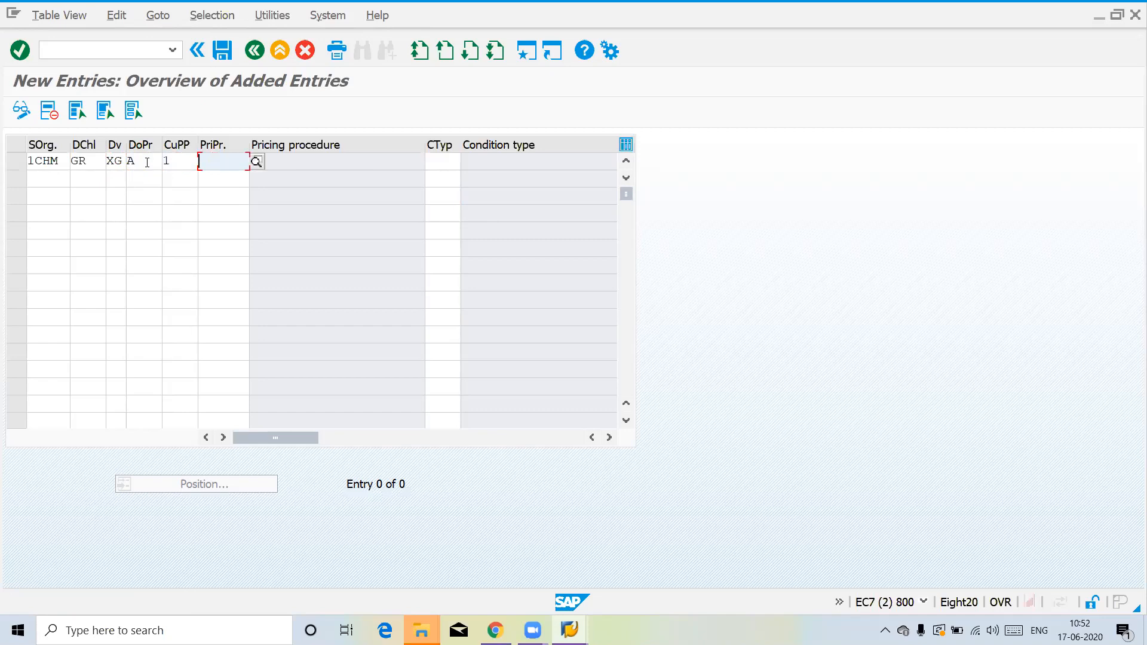
Assign pricing procedure RVAA01 and condition type PR00 to the new entry and save it under customizing request EC7K904331.
{"action": "type", "text": "RV"}
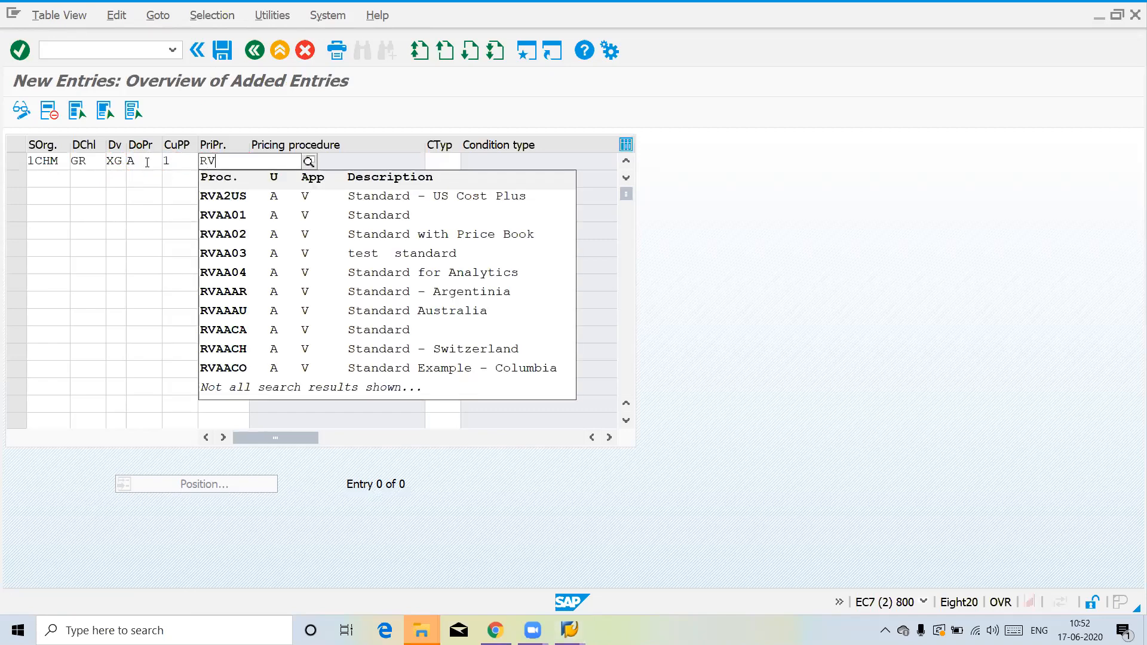
{"action": "left_click", "coordinate": [226, 225]}
{"action": "left_click", "coordinate": [434, 166]}
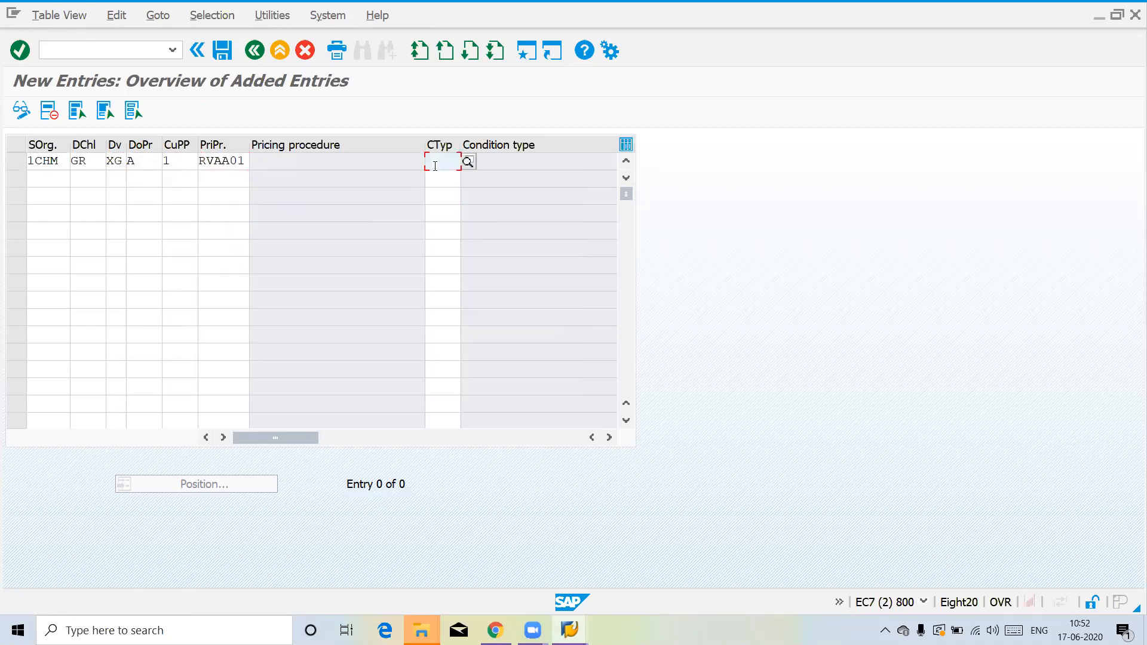
{"action": "type", "text": "PR00"}
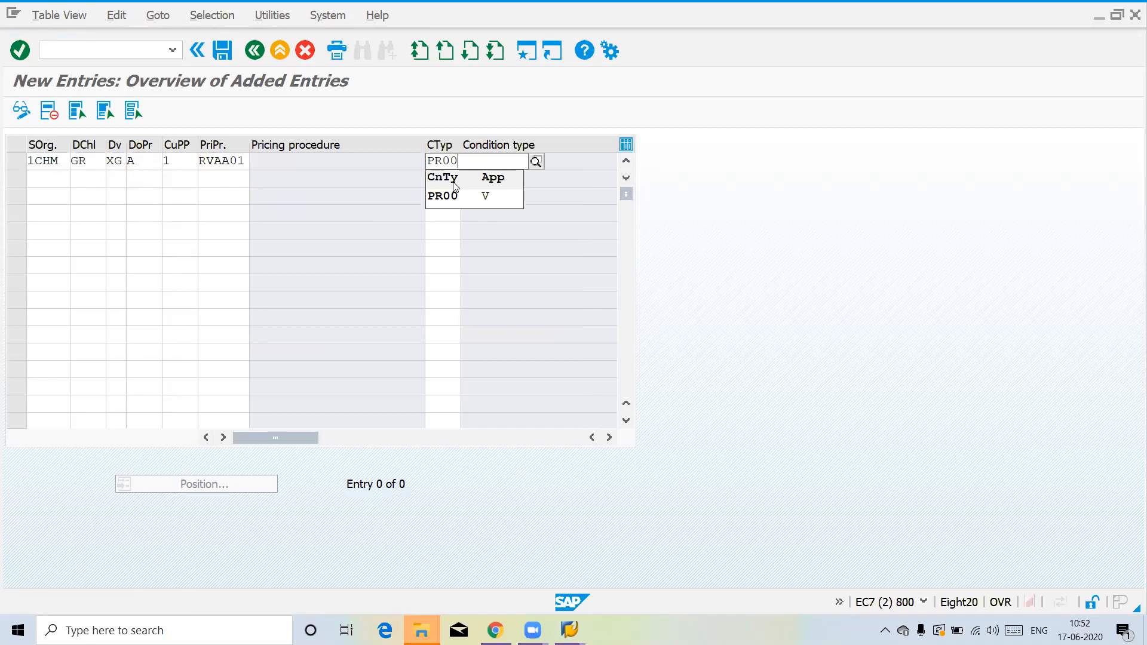
{"action": "left_click", "coordinate": [451, 196]}
{"action": "key", "text": "Return"}
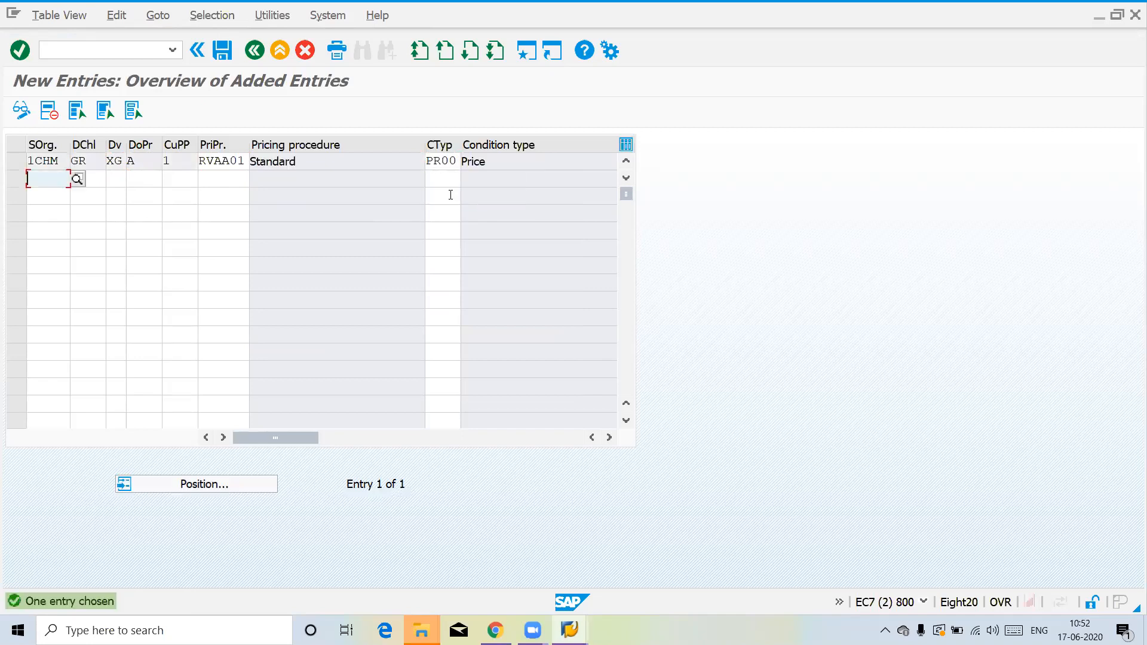
{"action": "key", "text": "ctrl+s"}
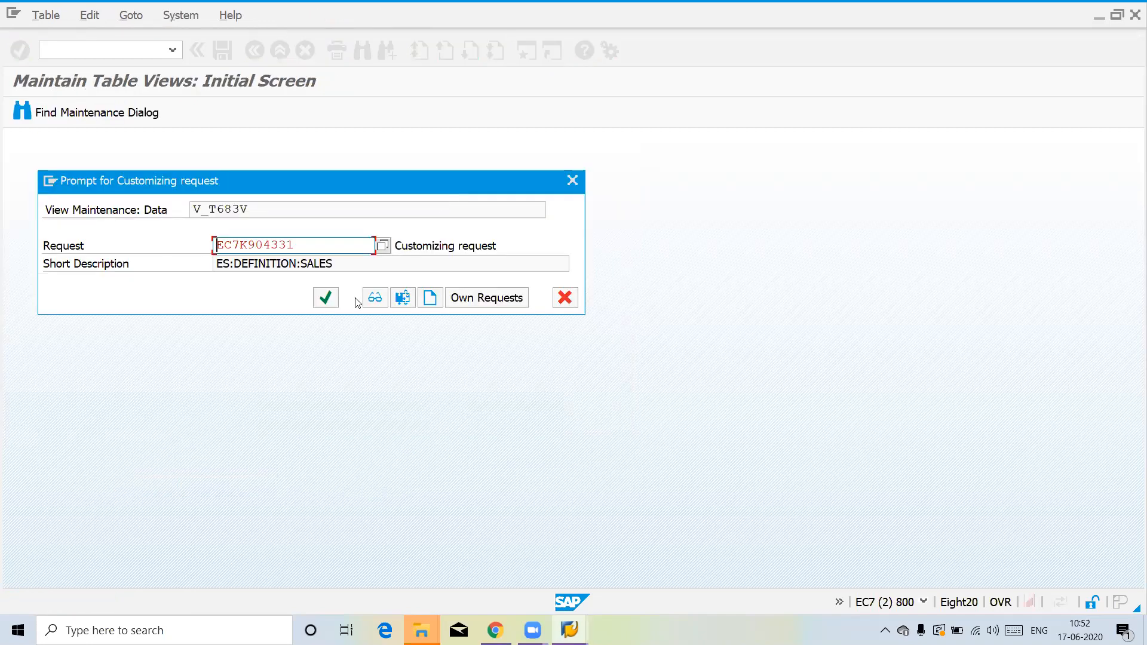
{"action": "left_click", "coordinate": [325, 298]}
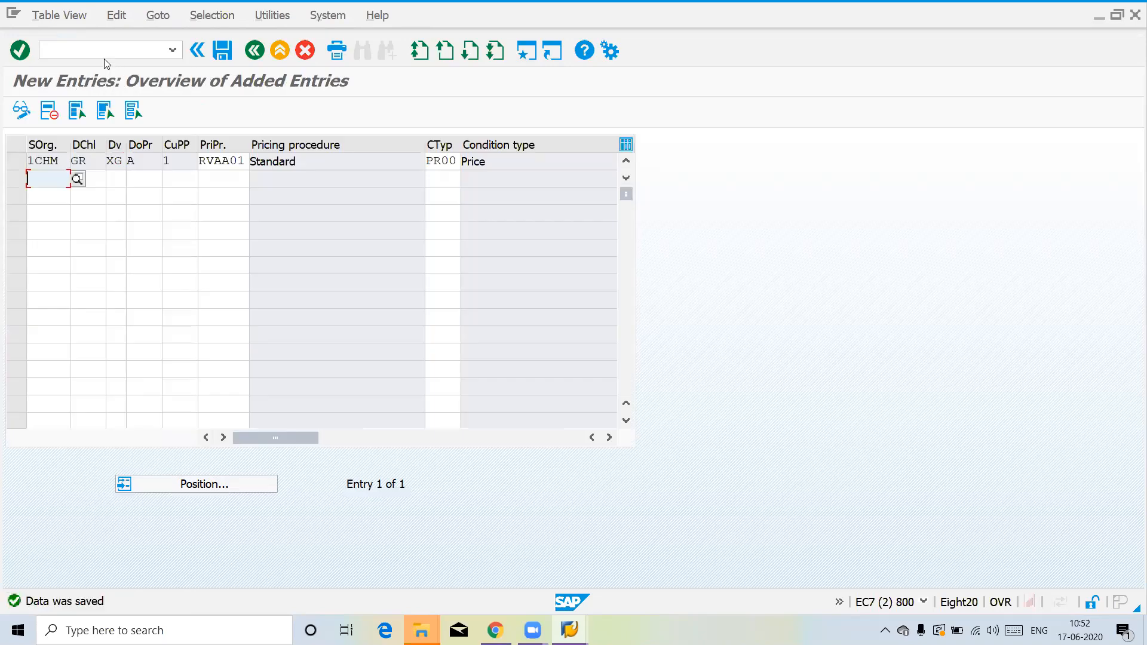
Open transaction VA01 and start an OR standard order for sales area 1CHM/GR/XG.
{"action": "left_click", "coordinate": [104, 55]}
{"action": "type", "text": "/NVA0"}
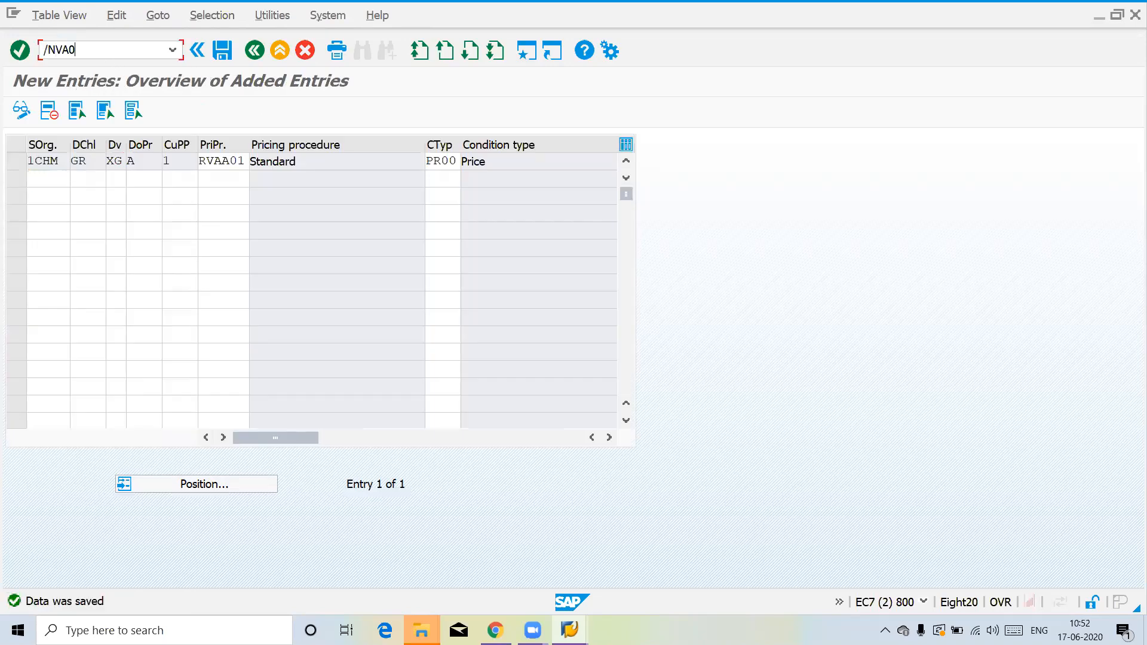
{"action": "key", "text": "Return"}
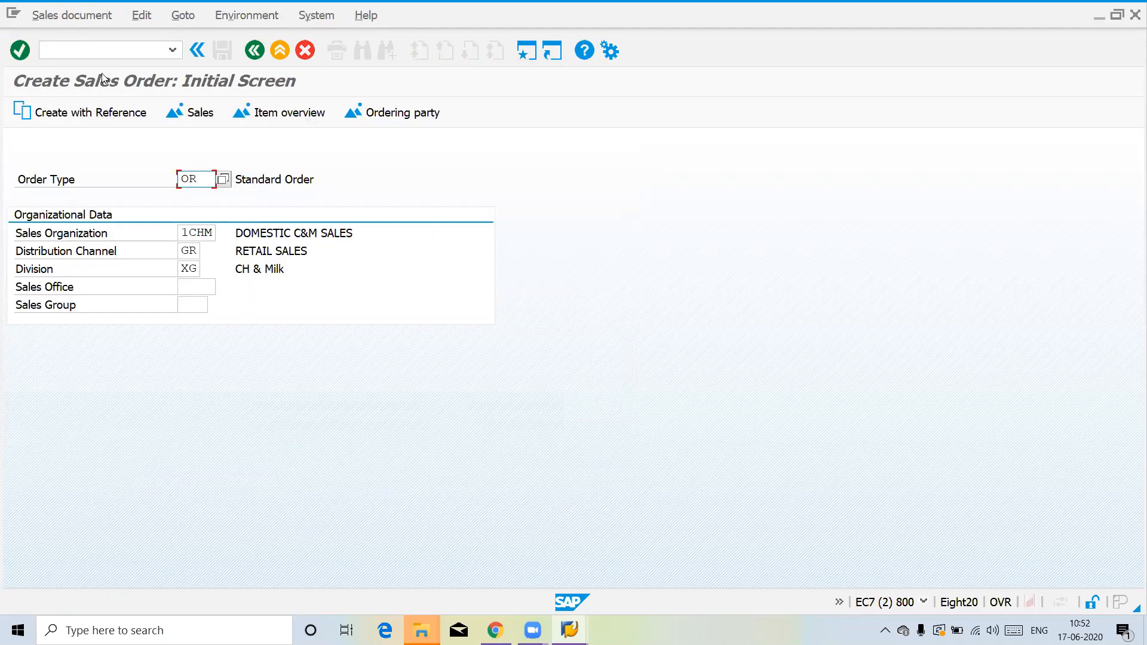
{"action": "key", "text": "Return"}
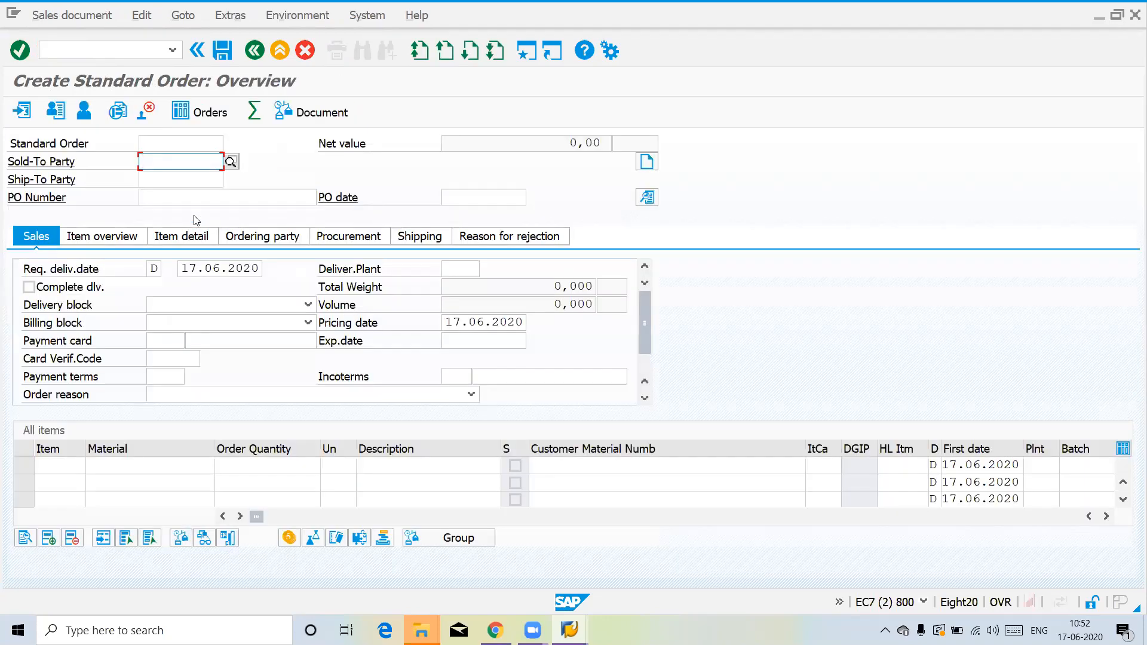
Try to use a previously entered customer number as the standard order's sold-to party.
{"action": "key", "text": "Down"}
{"action": "key", "text": "Return"}
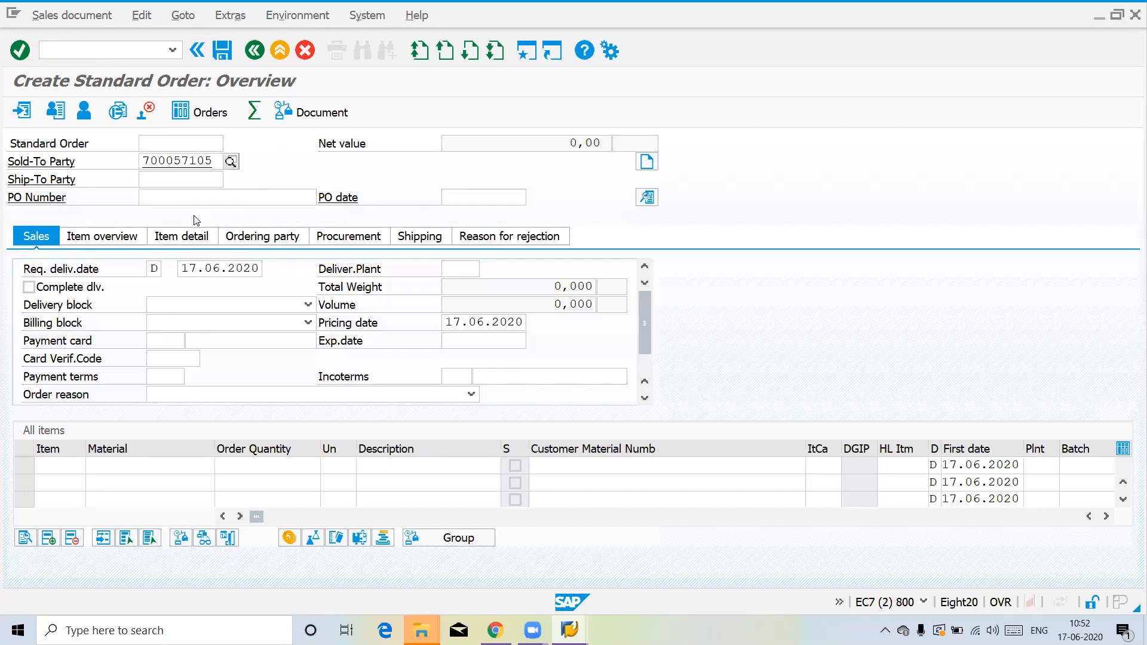
{"action": "key", "text": "Return"}
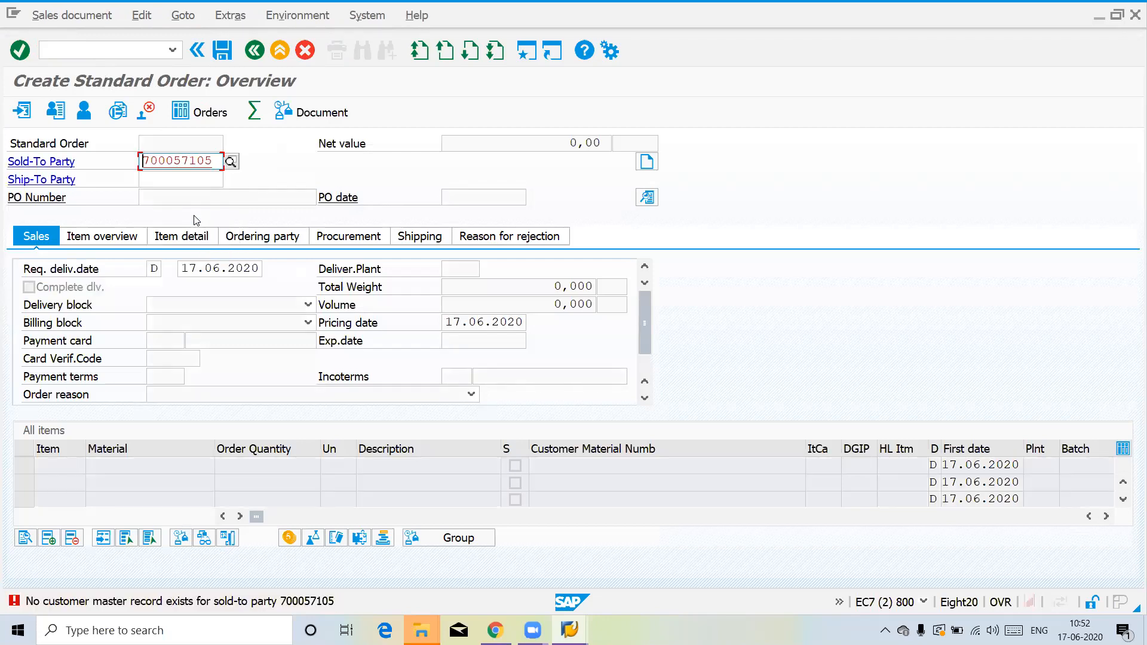